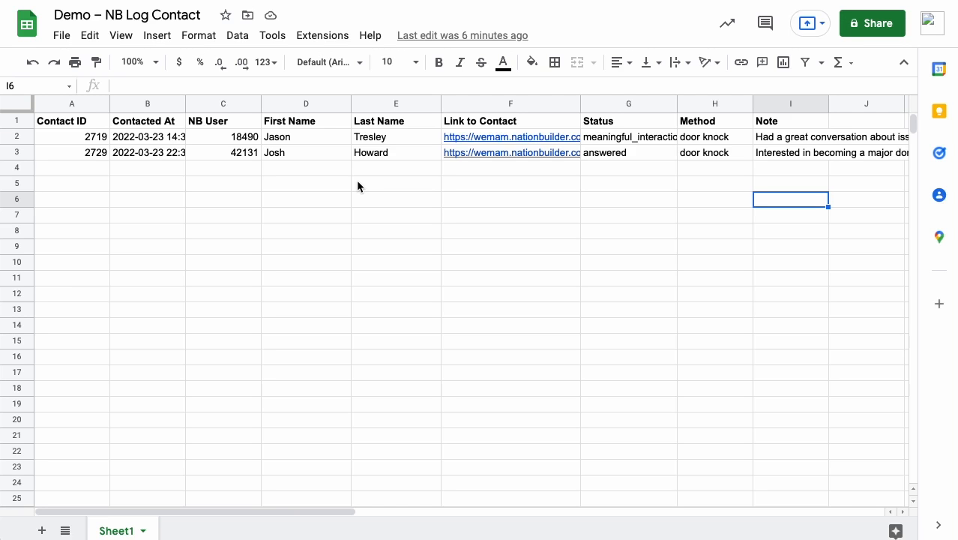
{"action": "left_click", "coordinate": [94, 120]}
{"action": "left_click_drag", "start_coordinate": [783, 108], "coordinate": [799, 119]}
{"action": "left_click", "coordinate": [804, 232]}
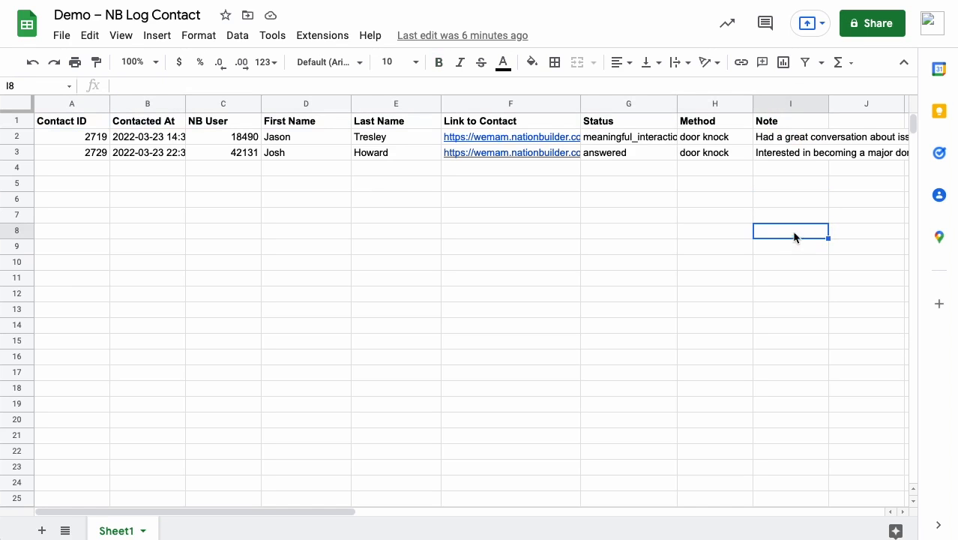
{"action": "left_click", "coordinate": [84, 121]}
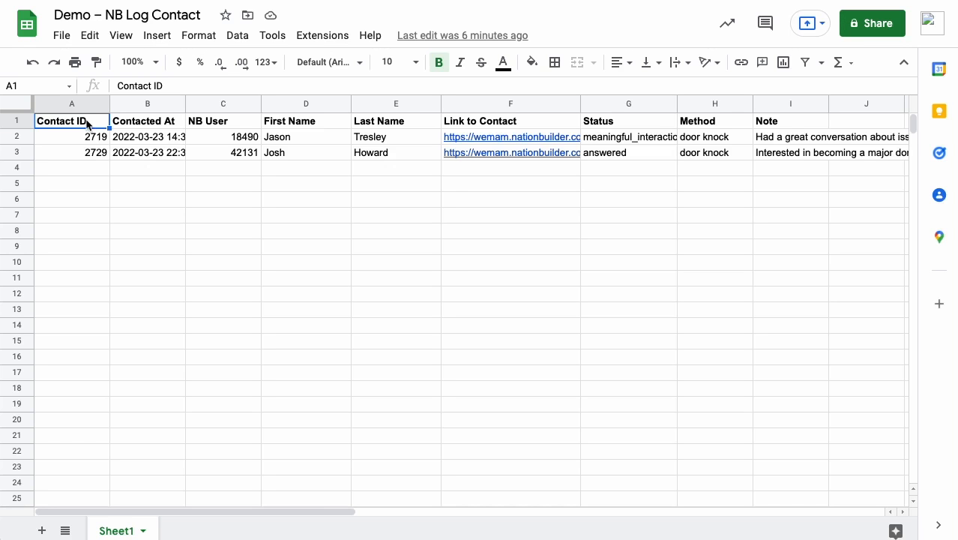
Step: Narrow the Contact ID column and widen the Contacted At column enough to fit the full date and time
{"action": "left_click", "coordinate": [95, 171]}
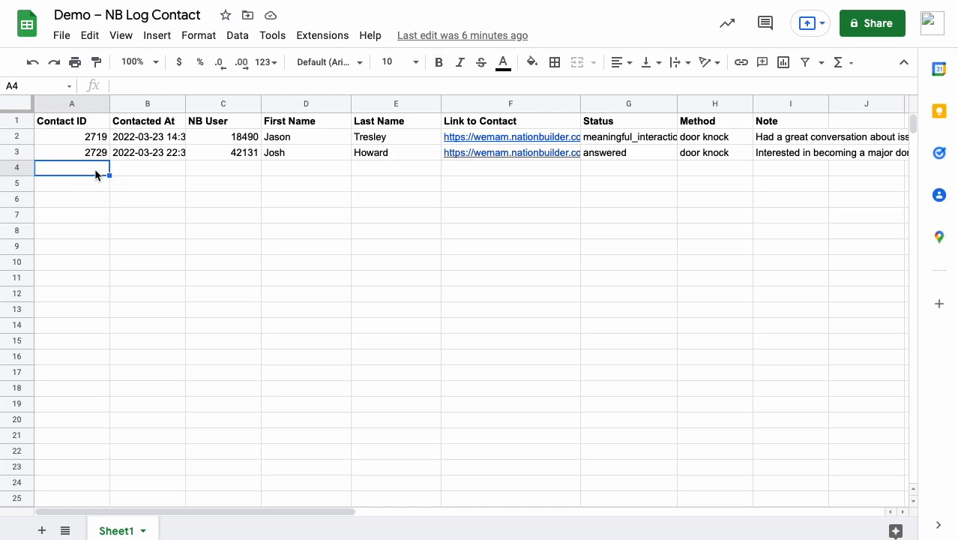
{"action": "left_click_drag", "start_coordinate": [109, 105], "coordinate": [94, 105]}
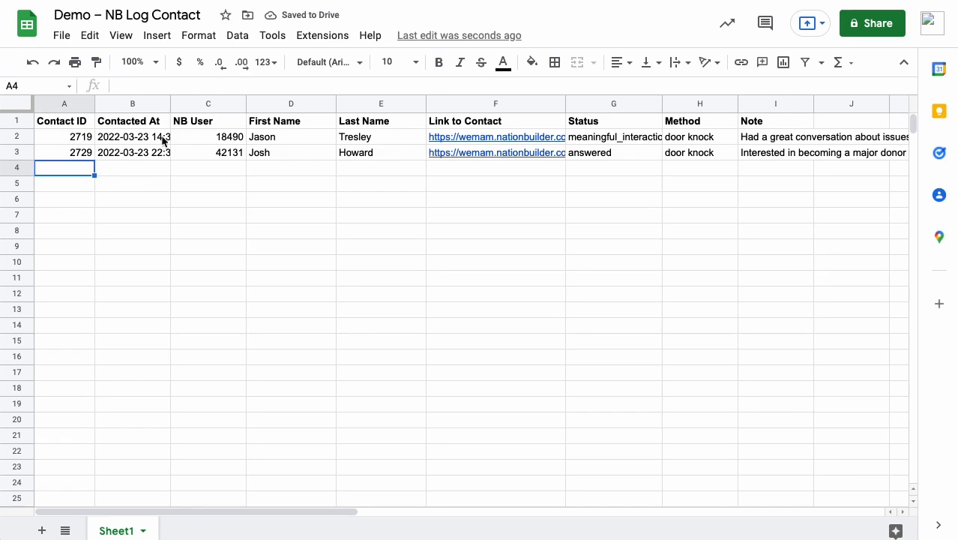
{"action": "left_click_drag", "start_coordinate": [170, 103], "coordinate": [207, 105]}
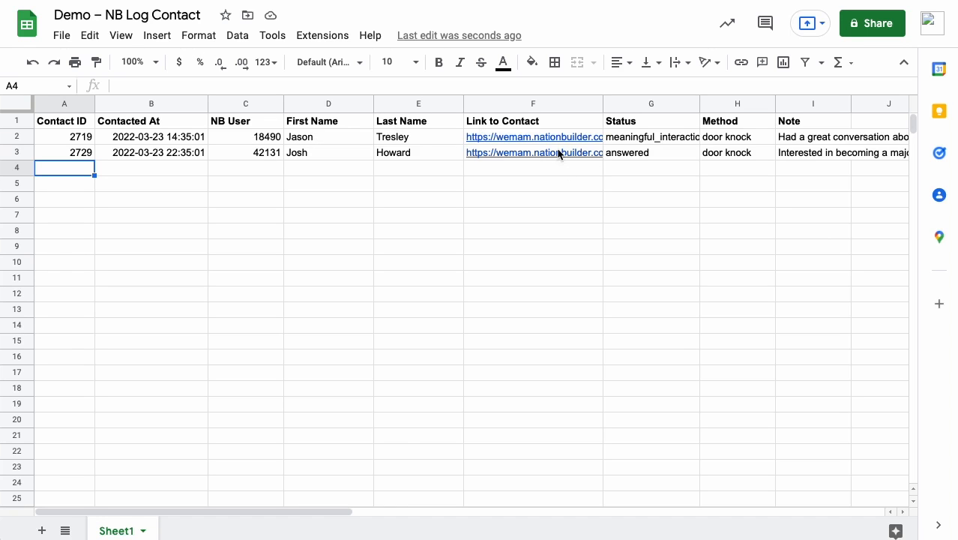
Step: Examine the logged contact rows across the sheet, from the contact link through the full Note text
{"action": "mouse_move", "coordinate": [560, 152]}
{"action": "left_click_drag", "start_coordinate": [339, 514], "coordinate": [429, 509]}
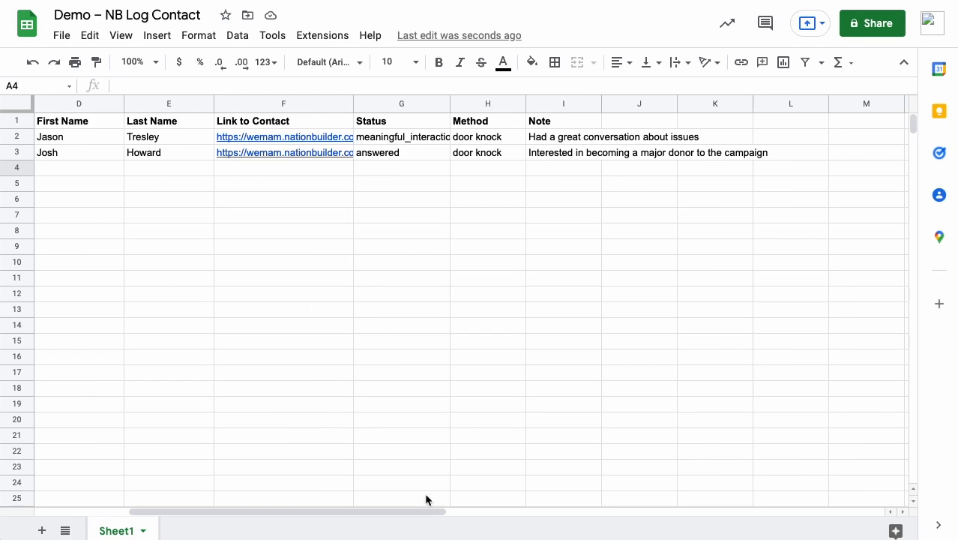
{"action": "left_click_drag", "start_coordinate": [419, 513], "coordinate": [264, 522]}
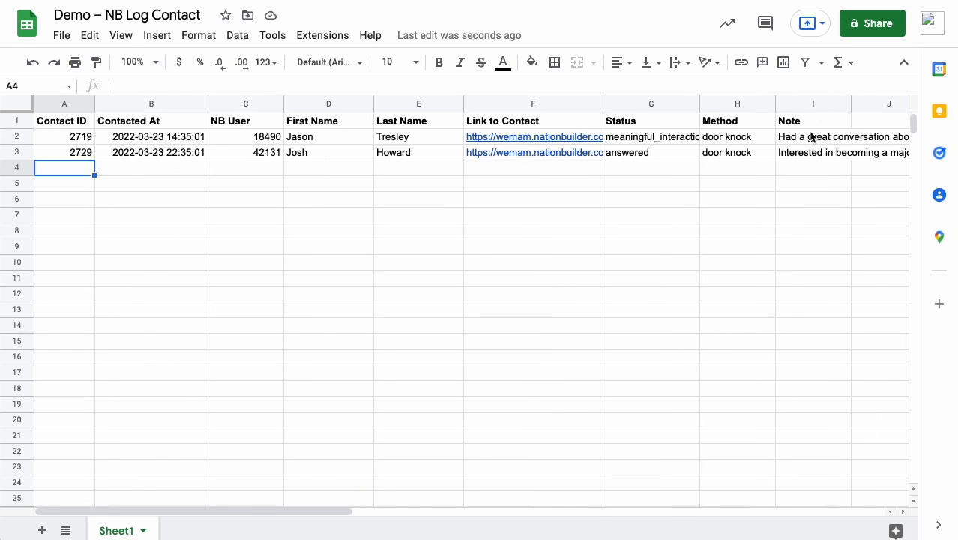
{"action": "left_click", "coordinate": [205, 189]}
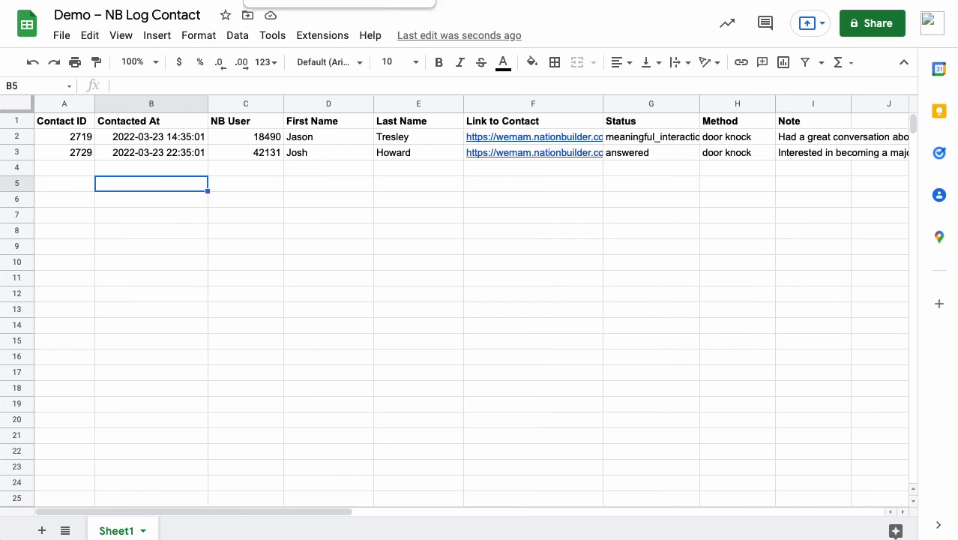
Step: Switch to the Zapier editor and review the account and trigger event of the Person Updated in NationBuilder step
{"action": "left_click", "coordinate": [315, 1]}
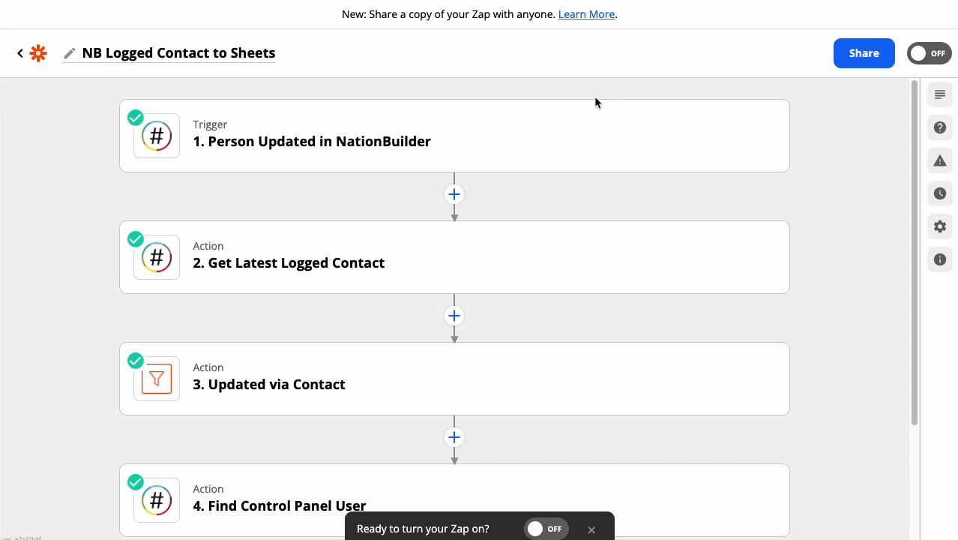
{"action": "mouse_move", "coordinate": [574, 138]}
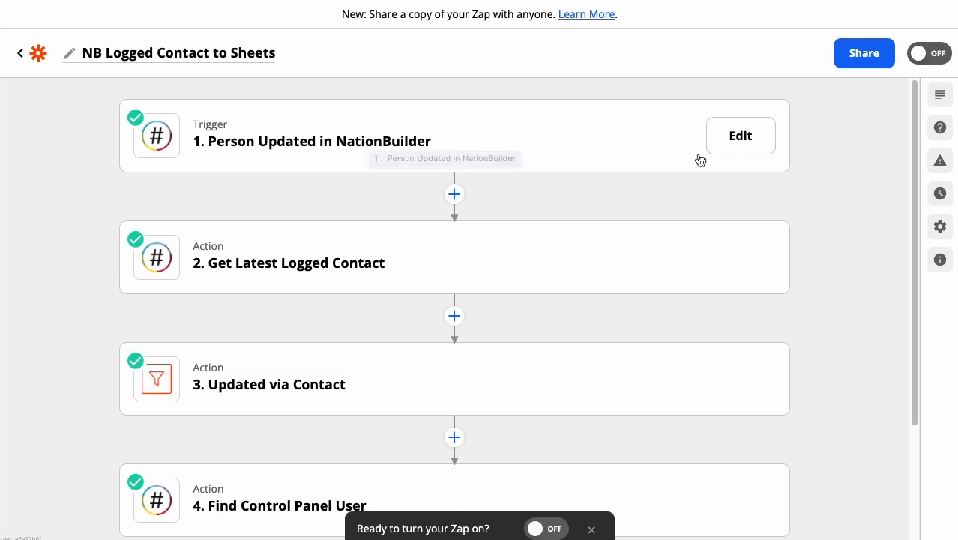
{"action": "left_click", "coordinate": [732, 149]}
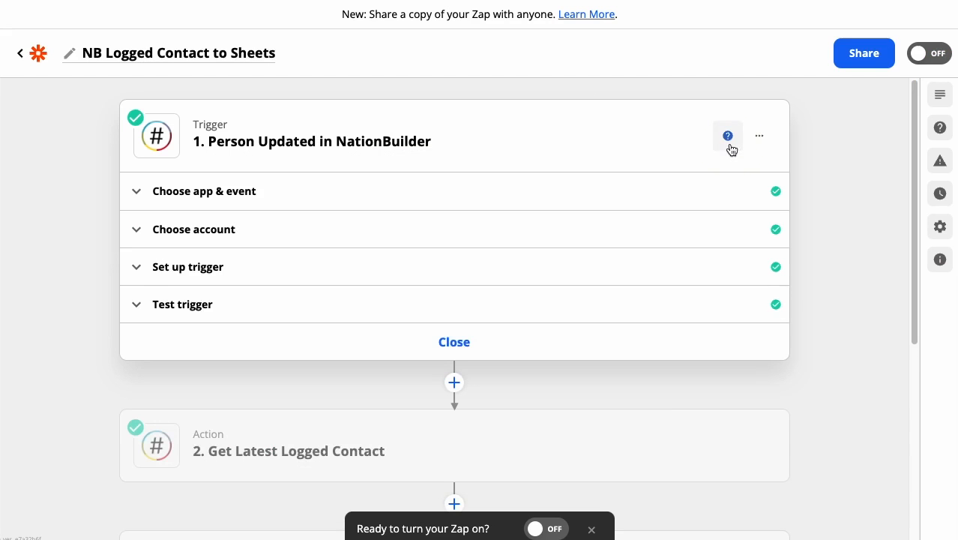
{"action": "left_click", "coordinate": [287, 231]}
{"action": "scroll", "coordinate": [290, 231], "scroll_direction": "down", "scroll_amount": 3}
{"action": "scroll", "coordinate": [242, 128], "scroll_direction": "up", "scroll_amount": 2}
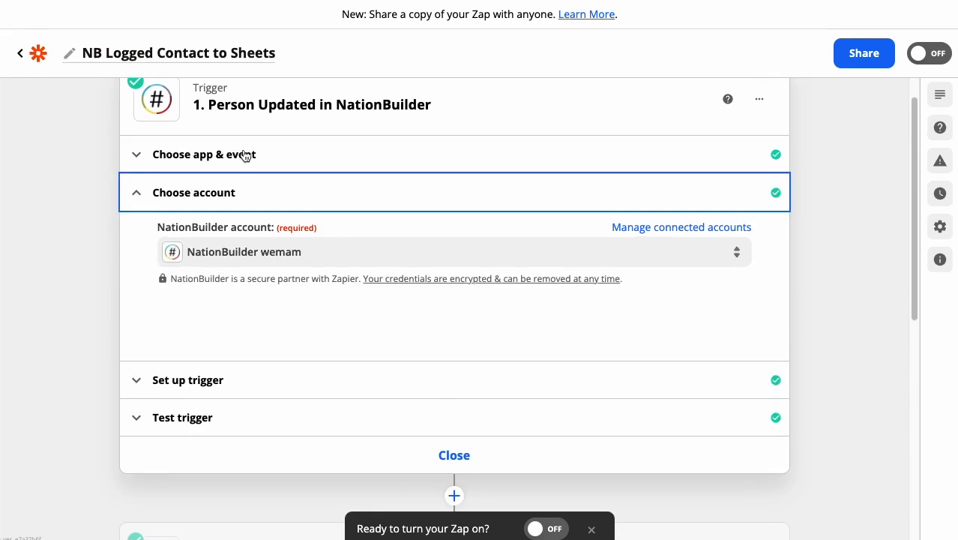
{"action": "left_click", "coordinate": [245, 150]}
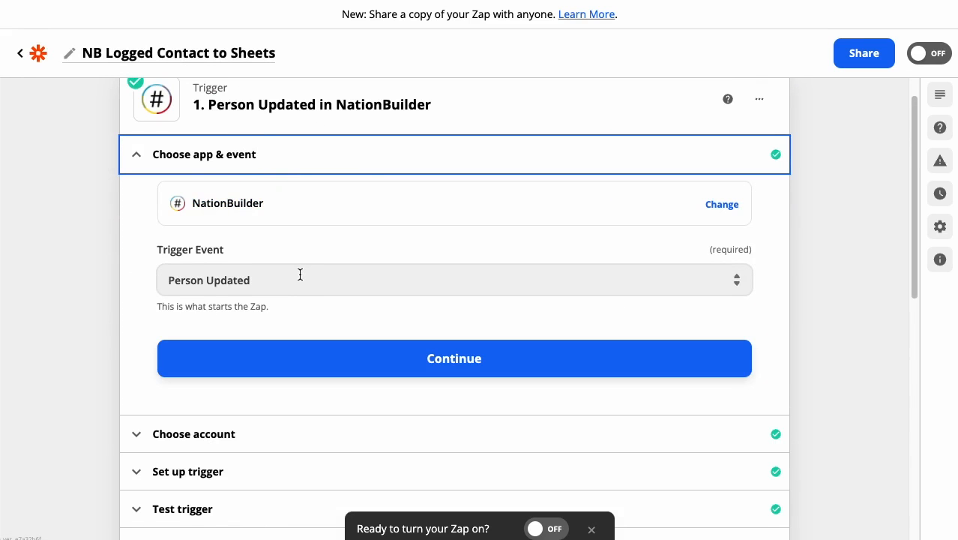
Step: Examine the sample person record in the Person Updated trigger's test, then collapse the trigger step
{"action": "scroll", "coordinate": [300, 274], "scroll_direction": "down", "scroll_amount": 5}
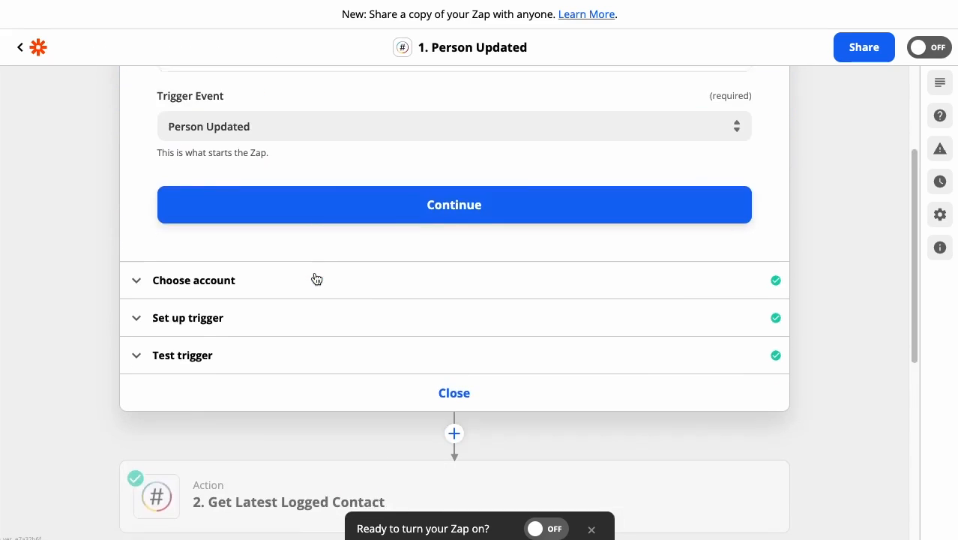
{"action": "left_click", "coordinate": [387, 328]}
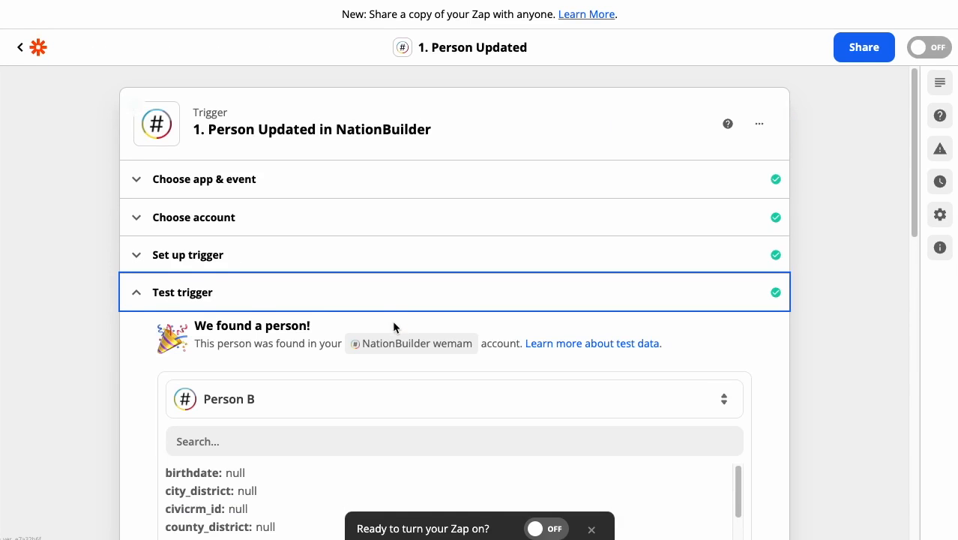
{"action": "scroll", "coordinate": [427, 254], "scroll_direction": "down", "scroll_amount": 3}
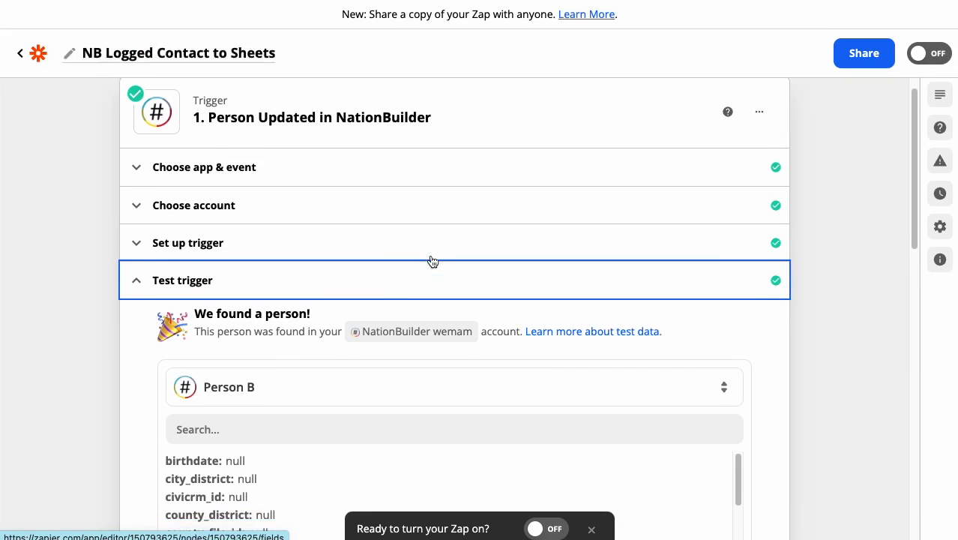
{"action": "scroll", "coordinate": [434, 262], "scroll_direction": "down", "scroll_amount": 6}
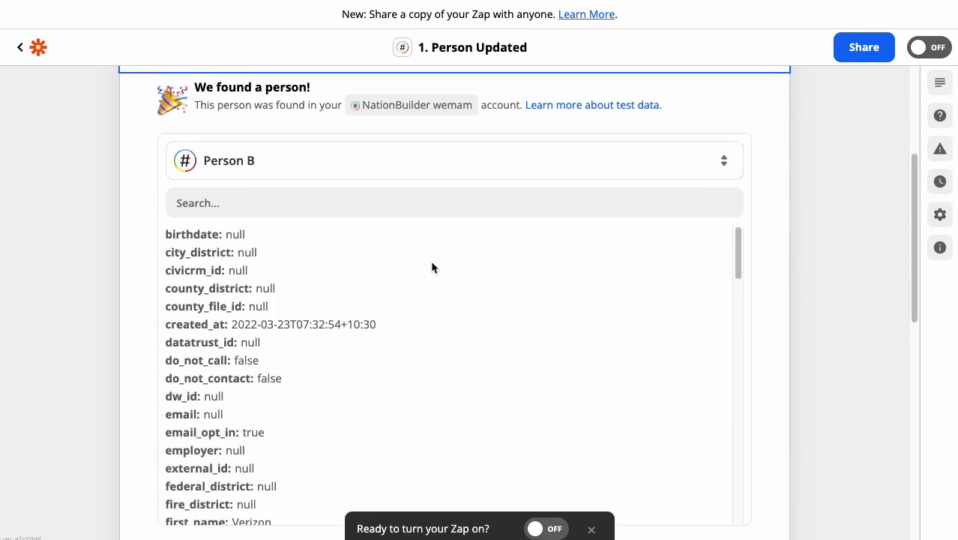
{"action": "mouse_move", "coordinate": [735, 160]}
{"action": "left_mouse_down"}
{"action": "mouse_move", "coordinate": [736, 419]}
{"action": "mouse_move", "coordinate": [735, 219]}
{"action": "mouse_move", "coordinate": [746, 156]}
{"action": "left_mouse_up"}
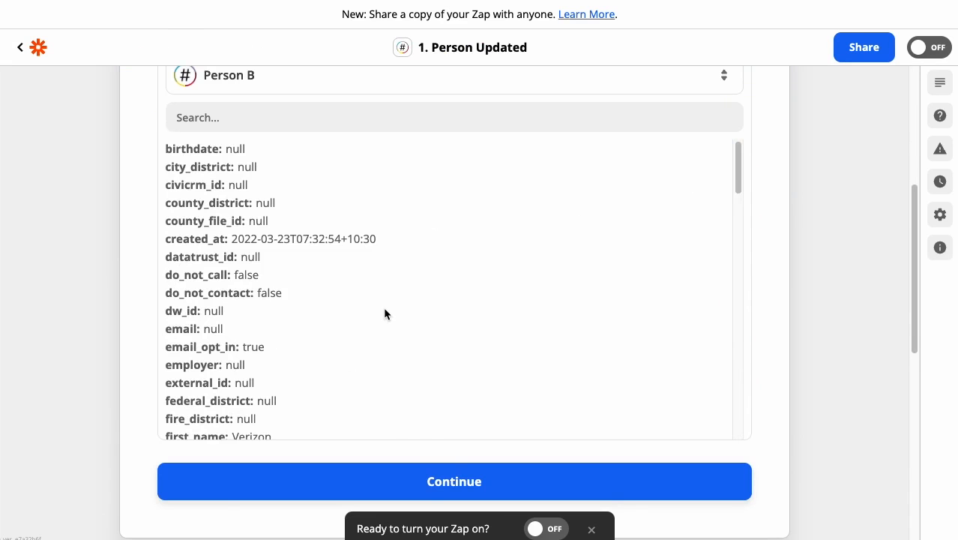
{"action": "scroll", "coordinate": [383, 307], "scroll_direction": "up", "scroll_amount": 3}
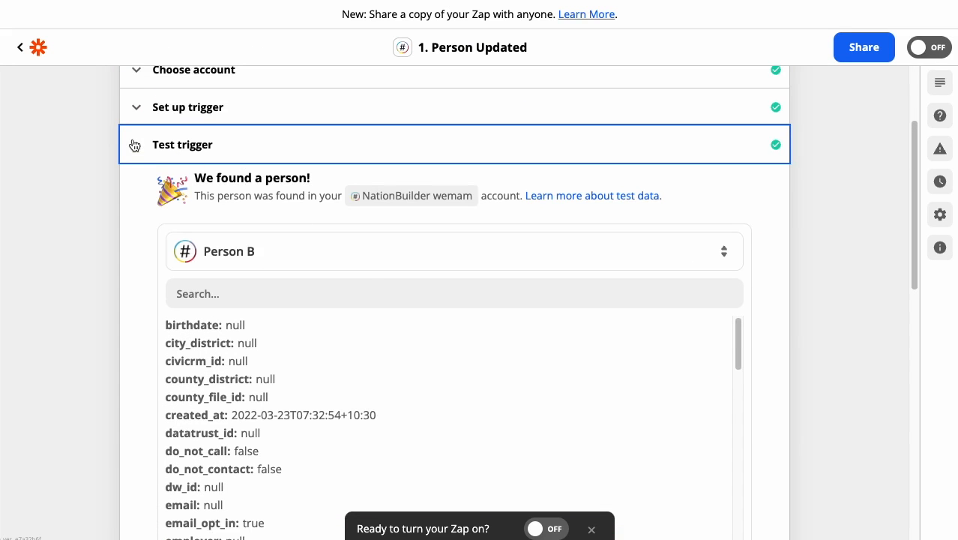
{"action": "left_click", "coordinate": [133, 145]}
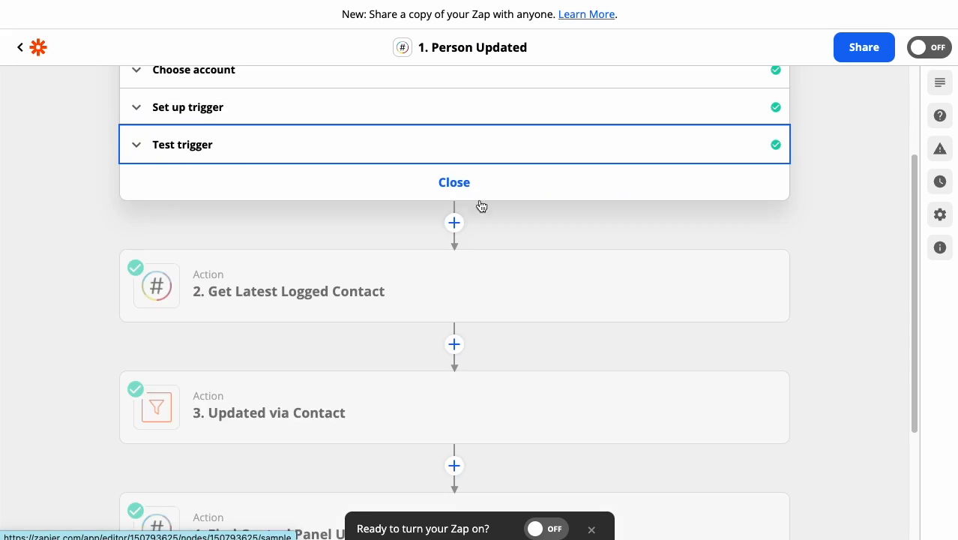
{"action": "left_click", "coordinate": [518, 194]}
Step: Open the Get Latest Logged Contact step and review its app and action event
{"action": "scroll", "coordinate": [568, 205], "scroll_direction": "up", "scroll_amount": 3}
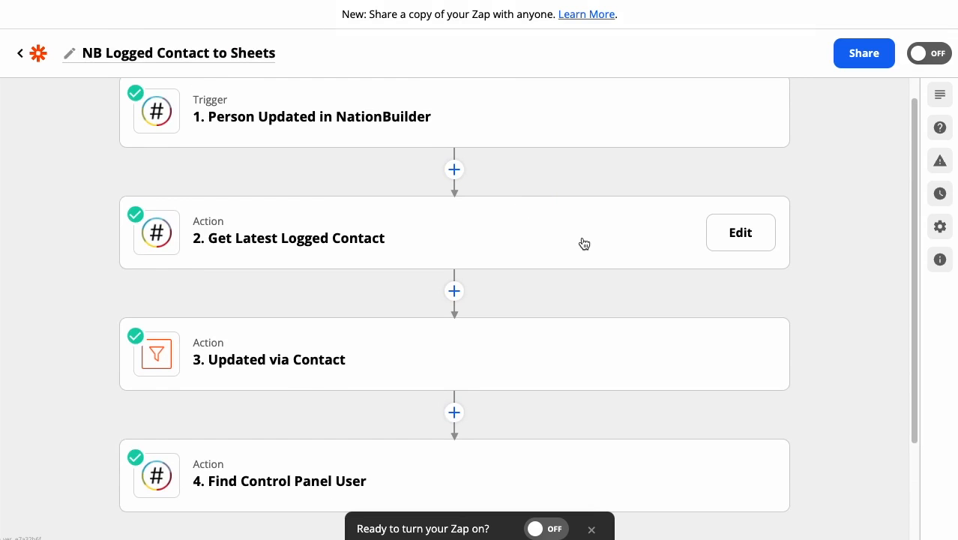
{"action": "left_click", "coordinate": [753, 239]}
{"action": "left_click", "coordinate": [240, 328]}
{"action": "left_click", "coordinate": [241, 321]}
{"action": "left_click", "coordinate": [244, 294]}
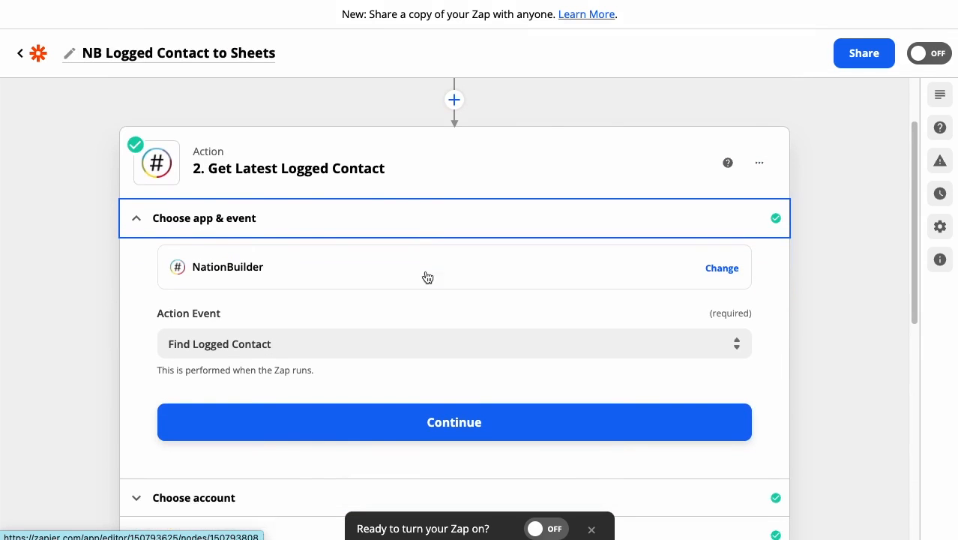
Step: Examine the Person ID mapping in the Get Latest Logged Contact action setup, then close the step
{"action": "scroll", "coordinate": [316, 268], "scroll_direction": "down", "scroll_amount": 3}
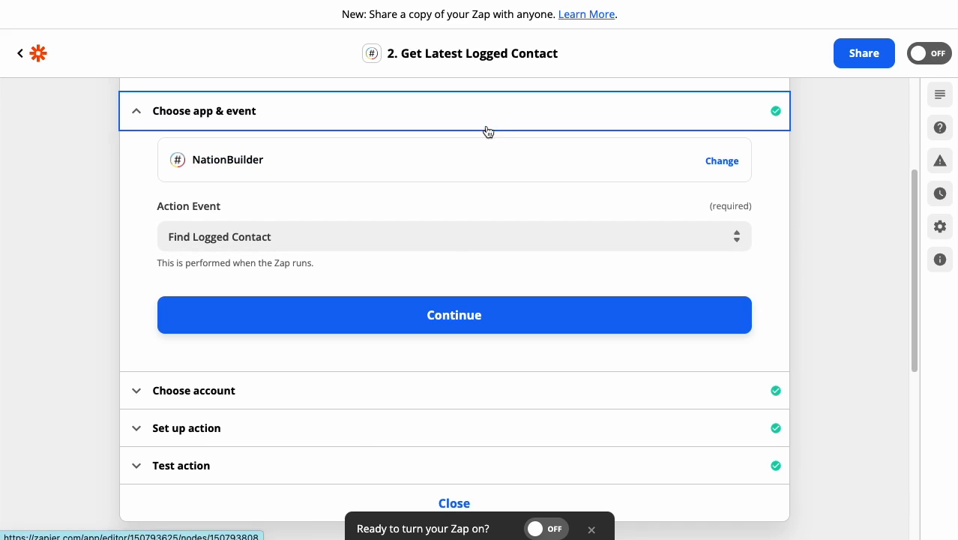
{"action": "left_click", "coordinate": [307, 421]}
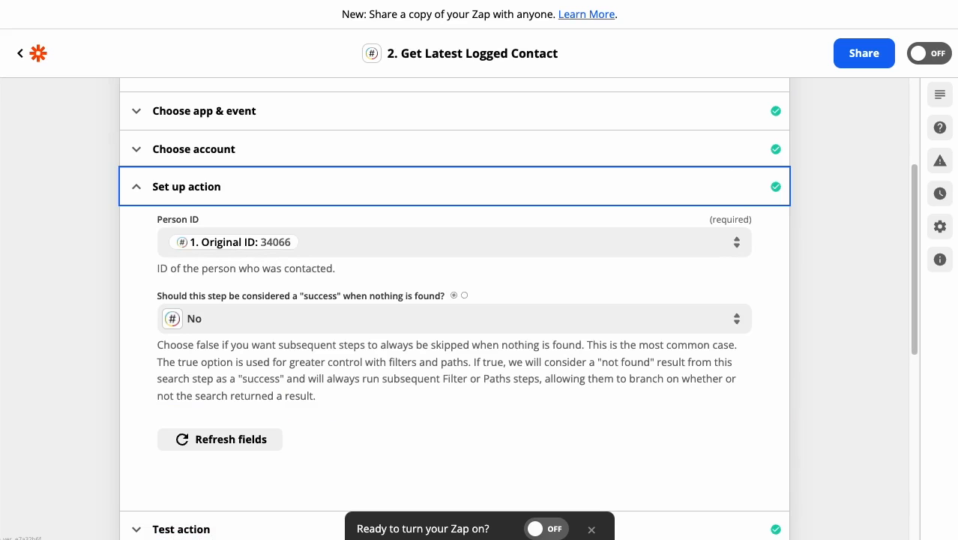
{"action": "left_click", "coordinate": [353, 242]}
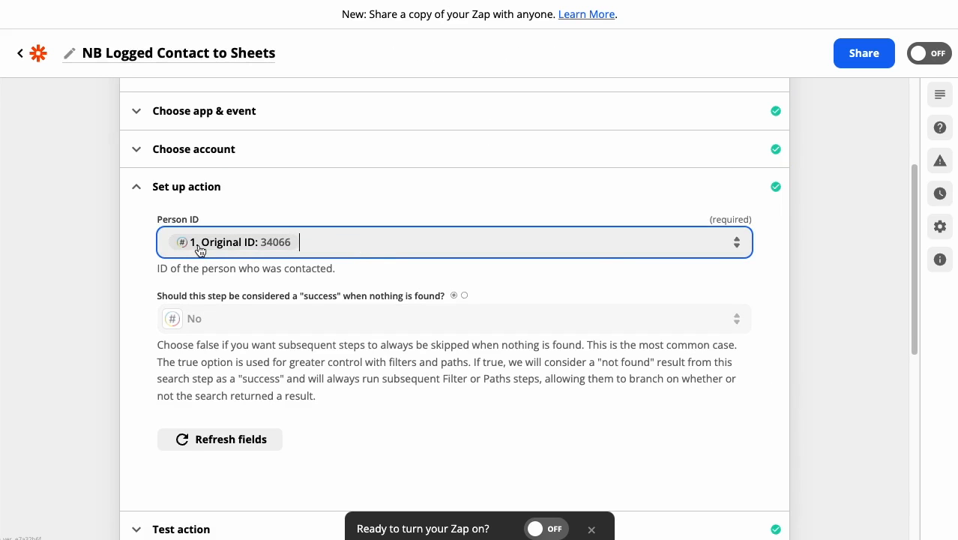
{"action": "scroll", "coordinate": [335, 254], "scroll_direction": "up", "scroll_amount": 3}
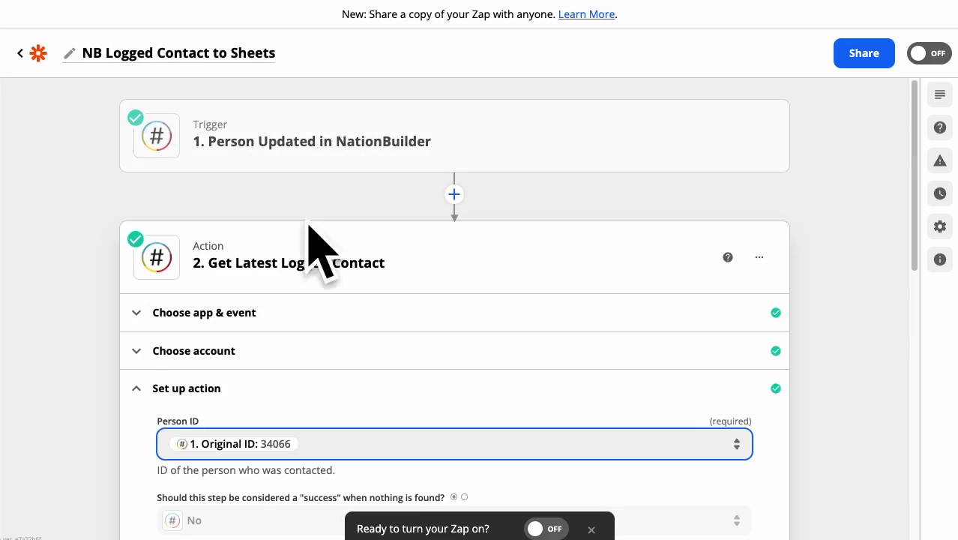
{"action": "scroll", "coordinate": [224, 330], "scroll_direction": "down", "scroll_amount": 2}
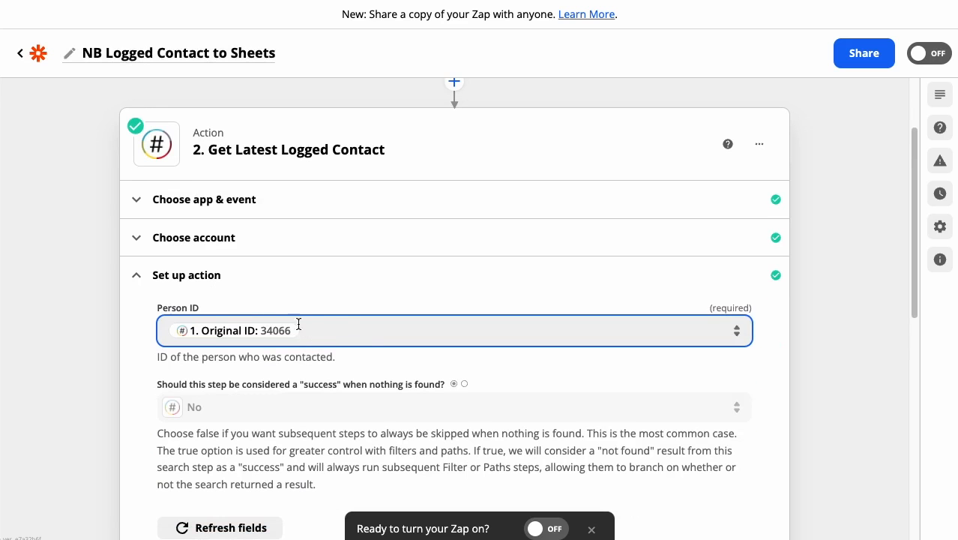
{"action": "left_click", "coordinate": [210, 279]}
{"action": "left_click", "coordinate": [446, 349]}
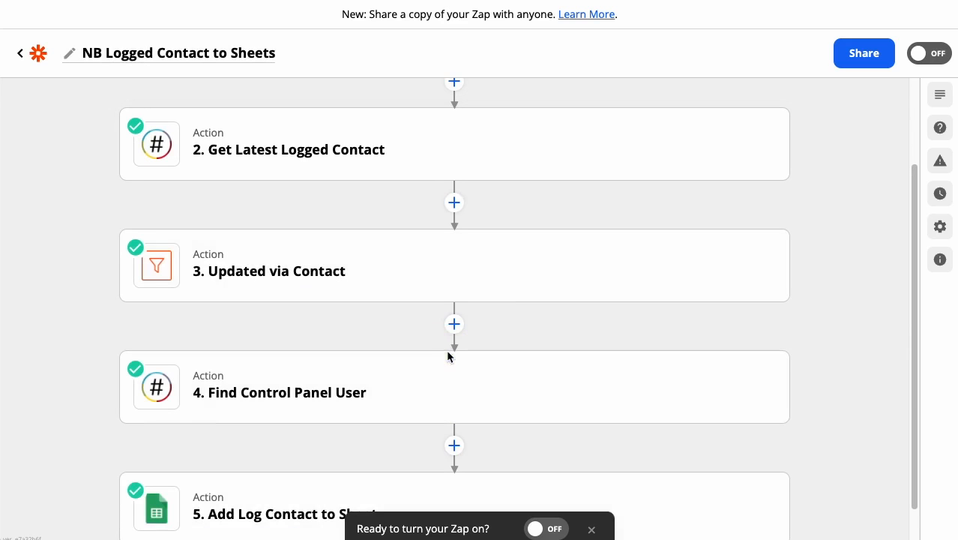
Step: Open the Updated via Contact filter step and examine its condition against the trigger and logged contact steps
{"action": "scroll", "coordinate": [554, 288], "scroll_direction": "up", "scroll_amount": 3}
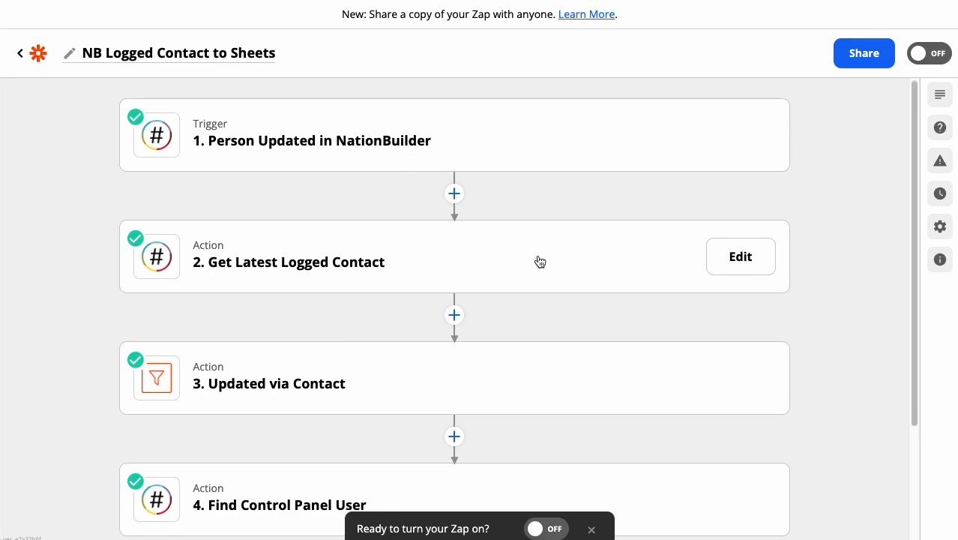
{"action": "scroll", "coordinate": [540, 260], "scroll_direction": "down", "scroll_amount": 1}
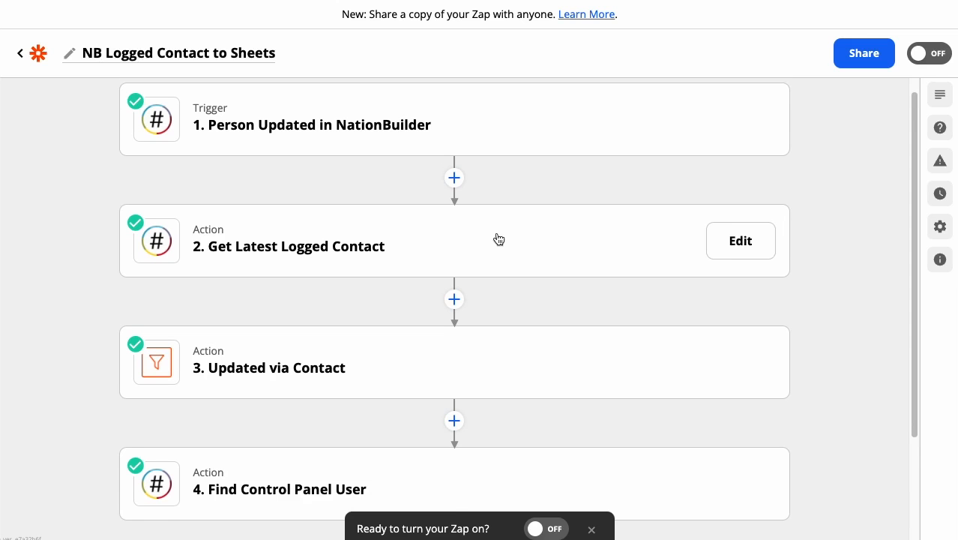
{"action": "scroll", "coordinate": [499, 239], "scroll_direction": "down", "scroll_amount": 1}
{"action": "scroll", "coordinate": [534, 323], "scroll_direction": "down", "scroll_amount": 2}
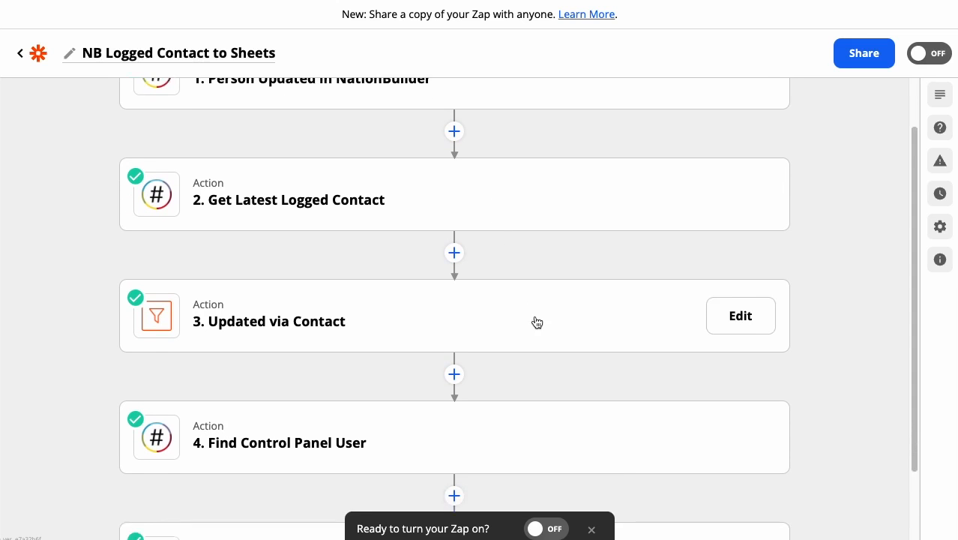
{"action": "left_click", "coordinate": [734, 286]}
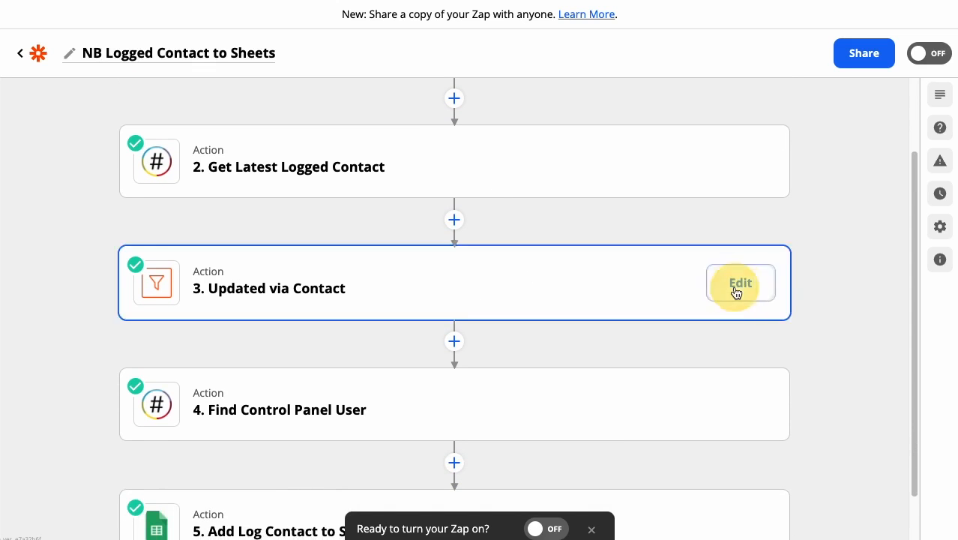
{"action": "left_click", "coordinate": [327, 372]}
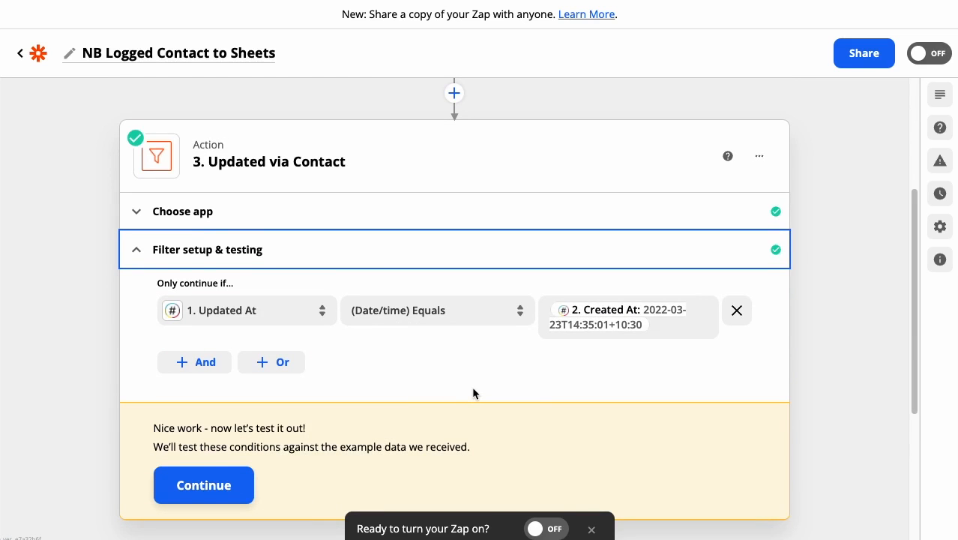
{"action": "scroll", "coordinate": [314, 347], "scroll_direction": "up", "scroll_amount": 3}
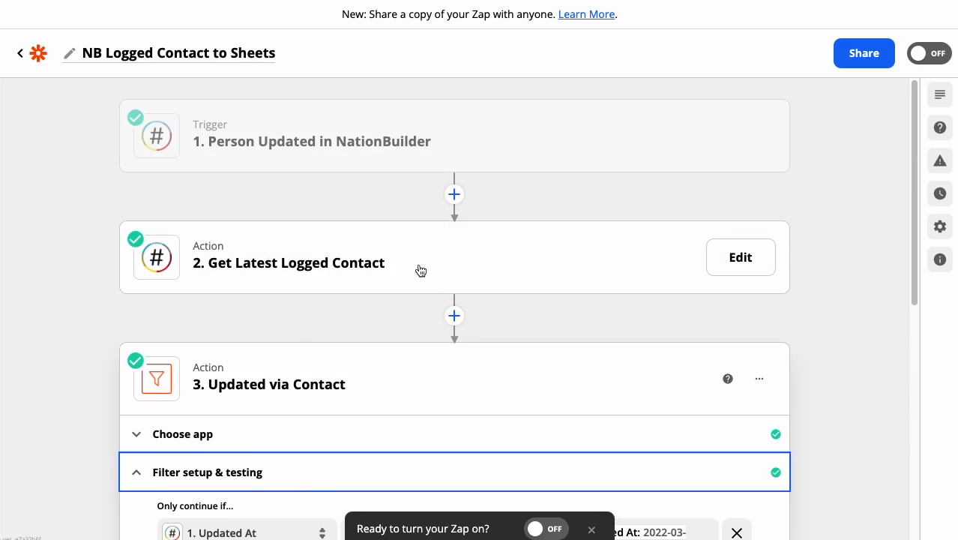
{"action": "scroll", "coordinate": [460, 270], "scroll_direction": "down", "scroll_amount": 5}
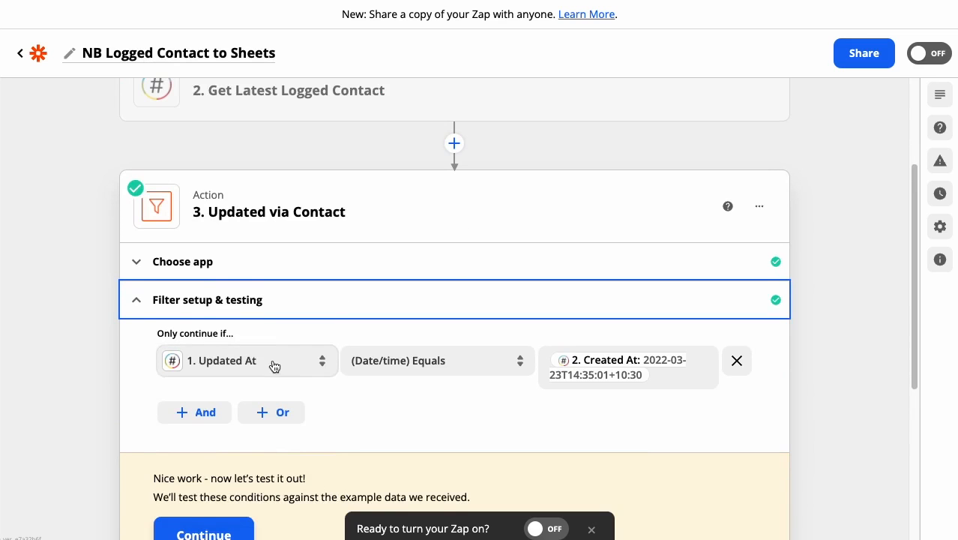
Step: Examine the filter condition comparing Updated At with Created At, including the Created At value's data picker
{"action": "scroll", "coordinate": [374, 236], "scroll_direction": "up", "scroll_amount": 5}
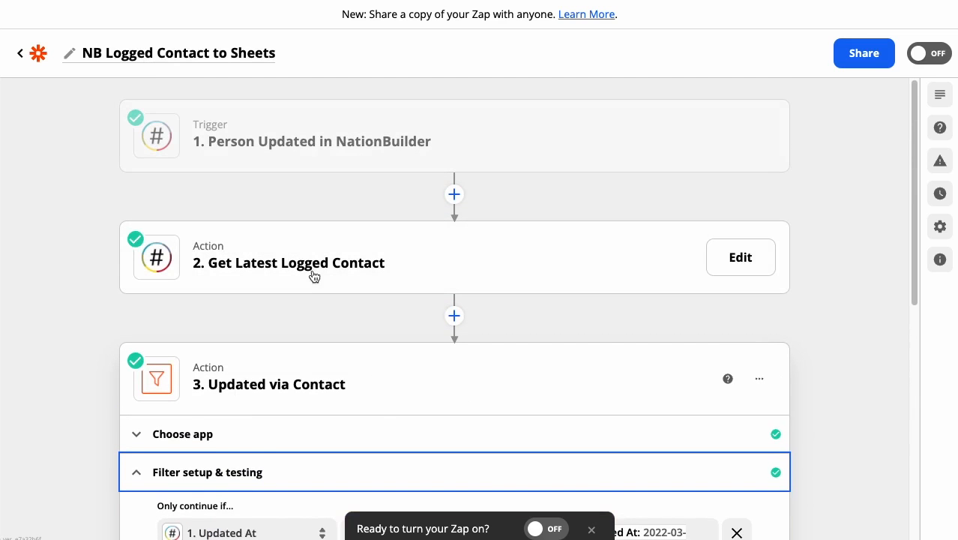
{"action": "scroll", "coordinate": [456, 281], "scroll_direction": "down", "scroll_amount": 4}
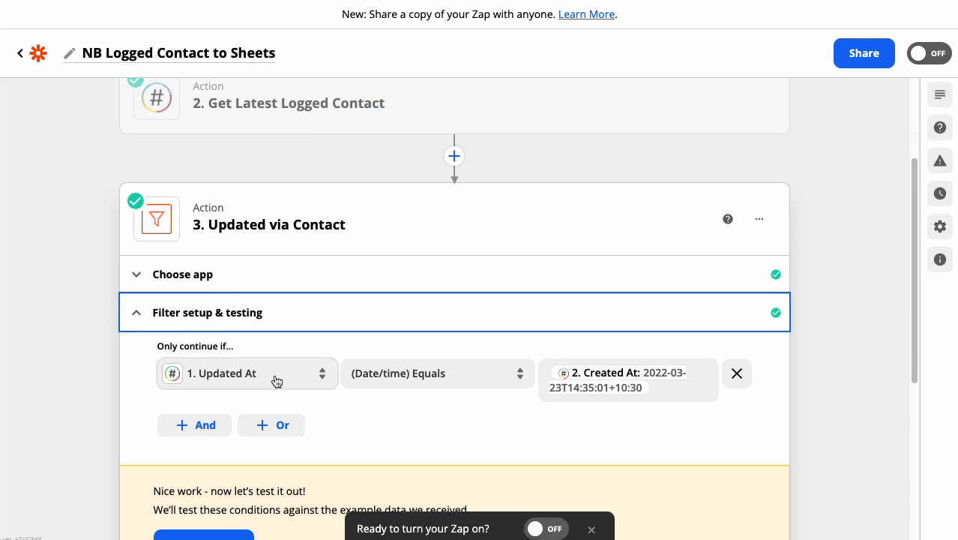
{"action": "scroll", "coordinate": [214, 376], "scroll_direction": "up", "scroll_amount": 1}
{"action": "scroll", "coordinate": [214, 376], "scroll_direction": "up", "scroll_amount": 5}
{"action": "scroll", "coordinate": [229, 150], "scroll_direction": "down", "scroll_amount": 4}
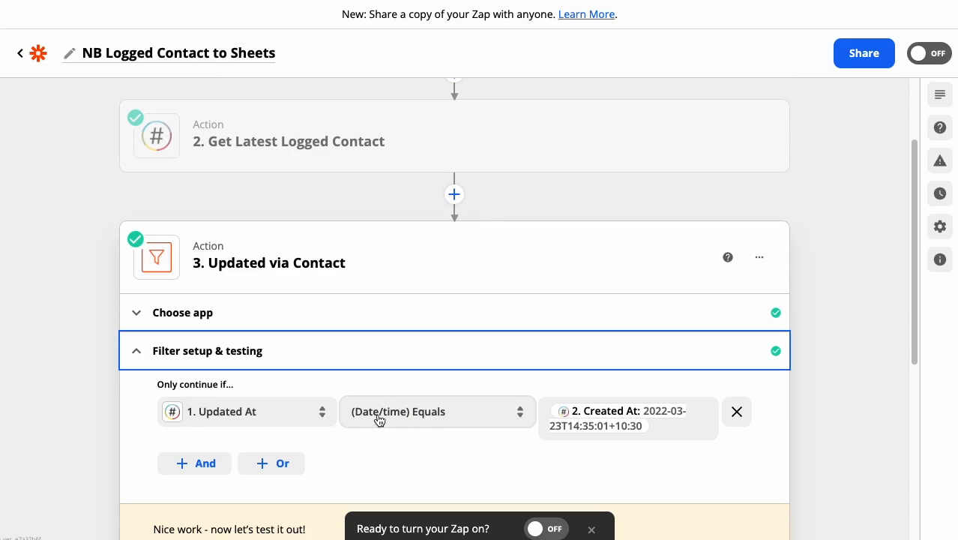
{"action": "left_click", "coordinate": [670, 425]}
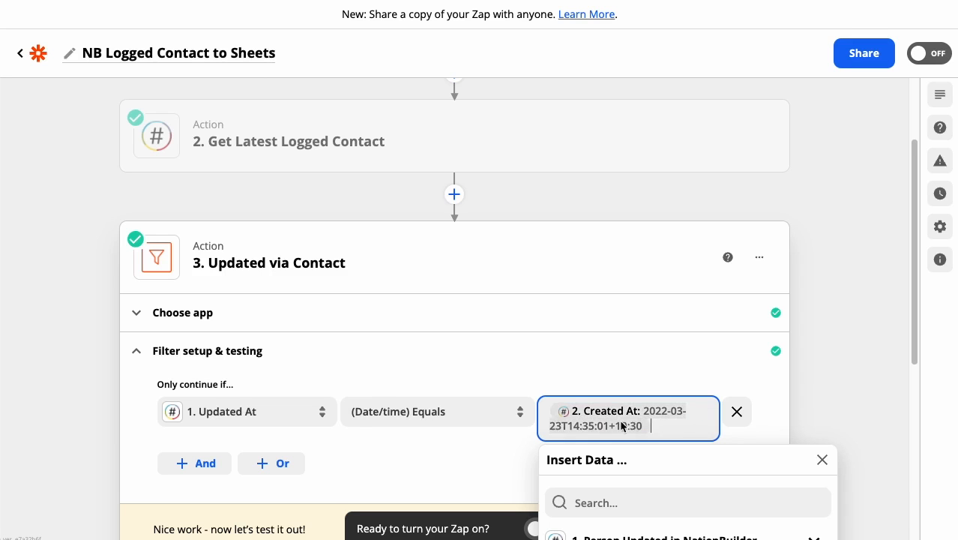
{"action": "left_click", "coordinate": [778, 386]}
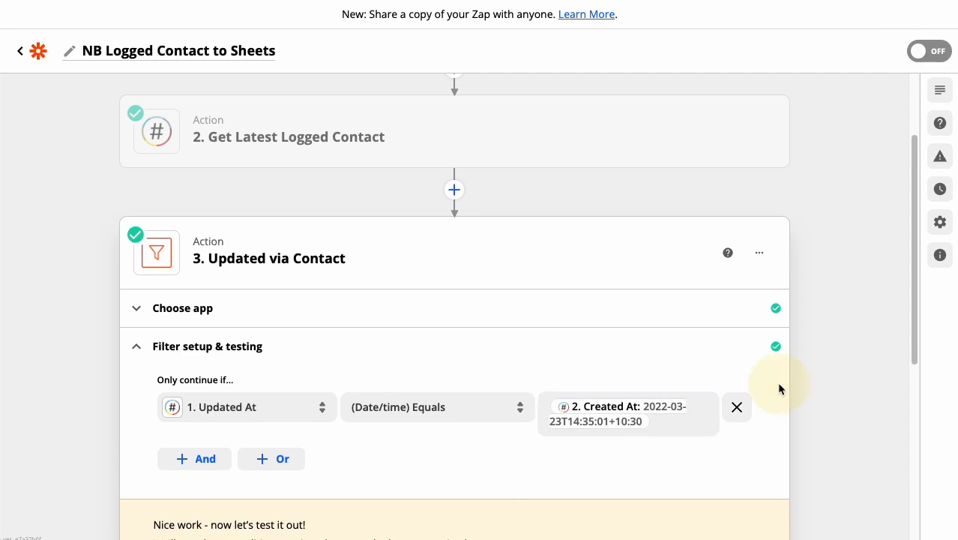
Step: Test the Updated via Contact filter against the sample data, then close the step
{"action": "scroll", "coordinate": [778, 389], "scroll_direction": "down", "scroll_amount": 3}
{"action": "scroll", "coordinate": [755, 400], "scroll_direction": "up", "scroll_amount": 2}
{"action": "scroll", "coordinate": [592, 384], "scroll_direction": "down", "scroll_amount": 1}
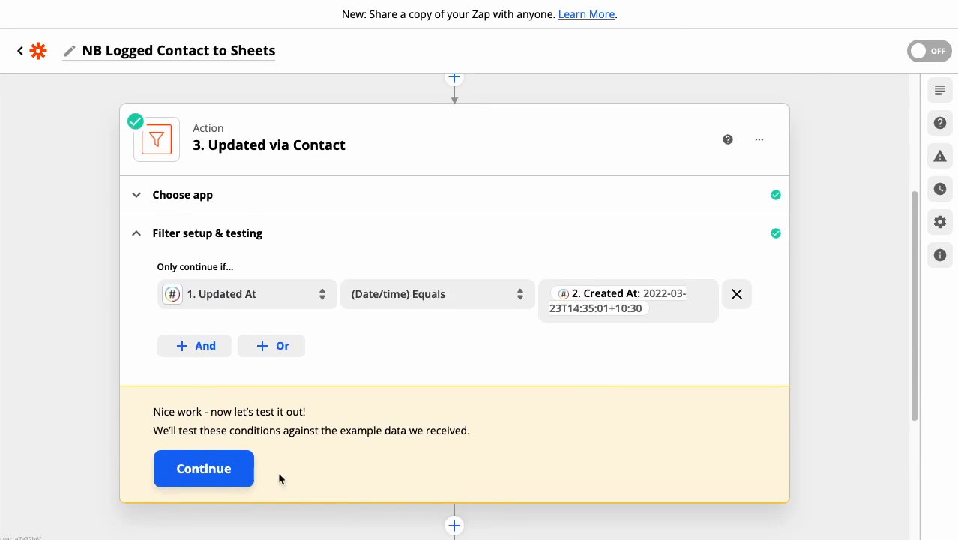
{"action": "left_click", "coordinate": [234, 478]}
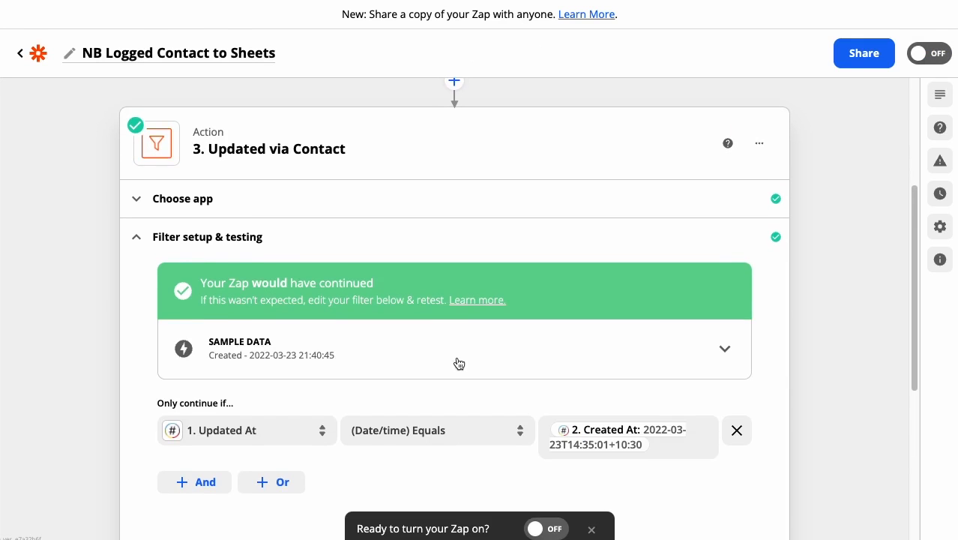
{"action": "scroll", "coordinate": [323, 325], "scroll_direction": "down", "scroll_amount": 2}
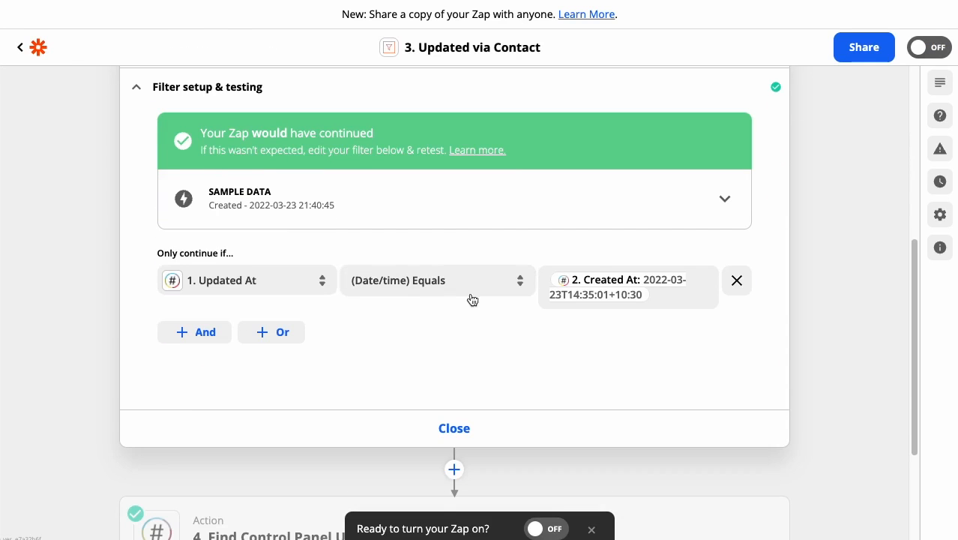
{"action": "left_click", "coordinate": [501, 424]}
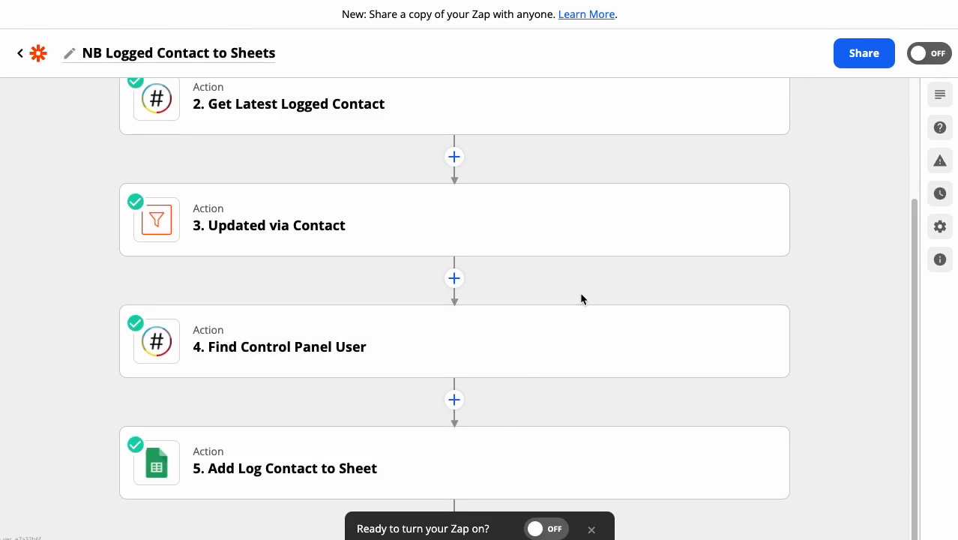
Step: Review the Zap's sequence from the Person Updated trigger to the Add Log Contact to Sheet action
{"action": "mouse_move", "coordinate": [585, 242]}
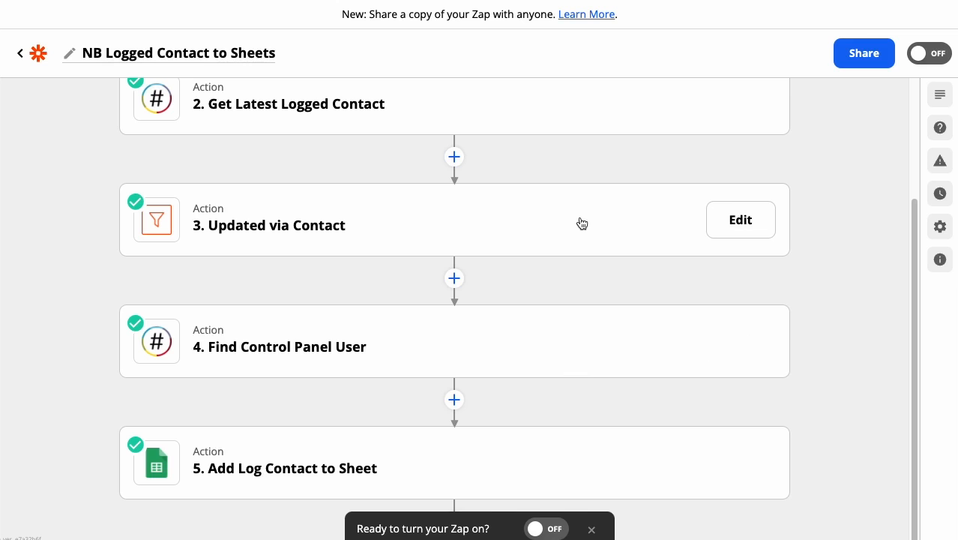
{"action": "scroll", "coordinate": [582, 223], "scroll_direction": "up", "scroll_amount": 2}
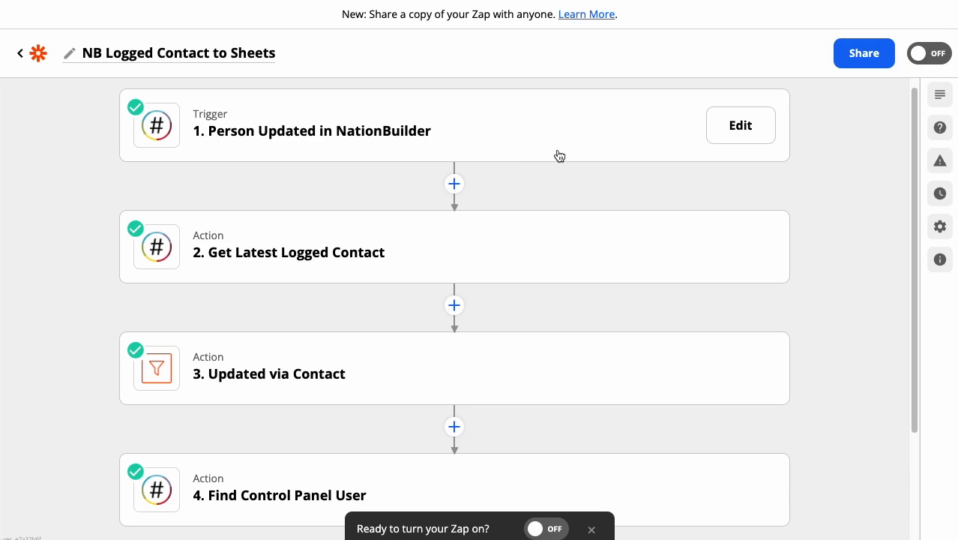
{"action": "scroll", "coordinate": [551, 160], "scroll_direction": "down", "scroll_amount": 1}
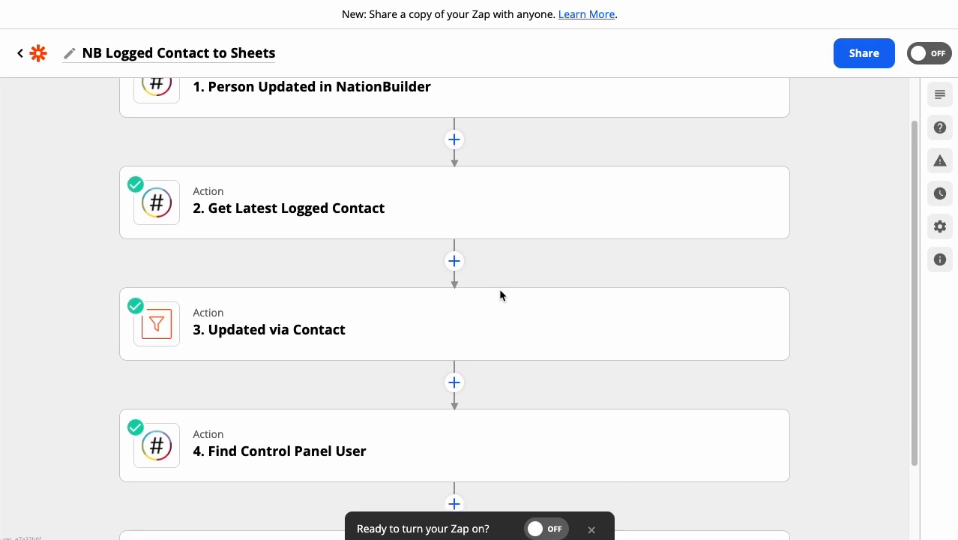
{"action": "scroll", "coordinate": [501, 296], "scroll_direction": "down", "scroll_amount": 2}
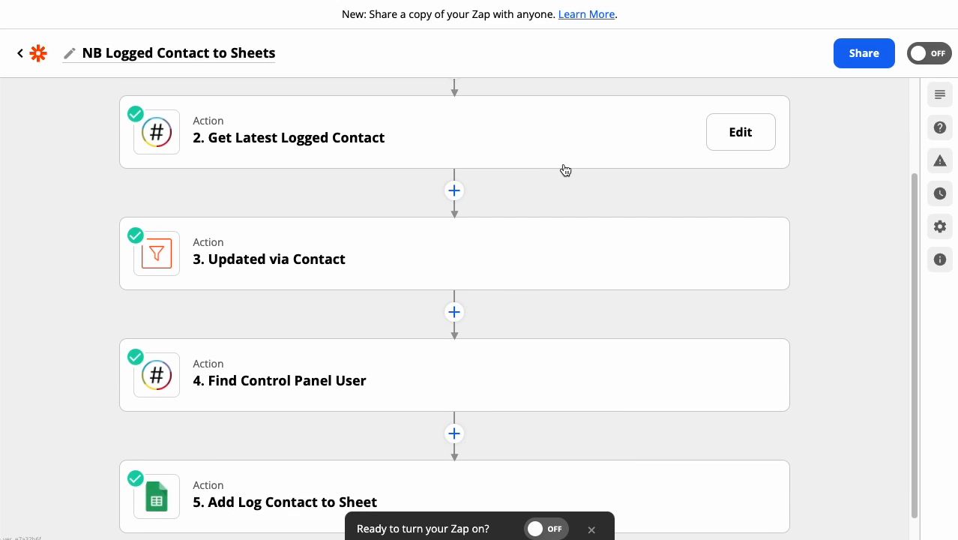
{"action": "scroll", "coordinate": [565, 170], "scroll_direction": "down", "scroll_amount": 1}
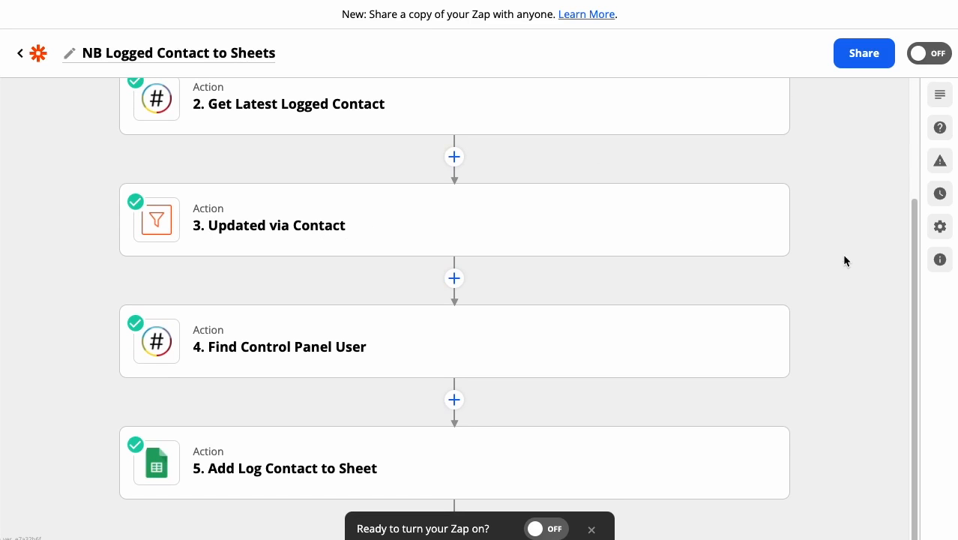
Step: Switch to the Demo – NB Log Contact spreadsheet in Google Sheets, check its contact columns, and return to the Zap
{"action": "mouse_move", "coordinate": [509, 337]}
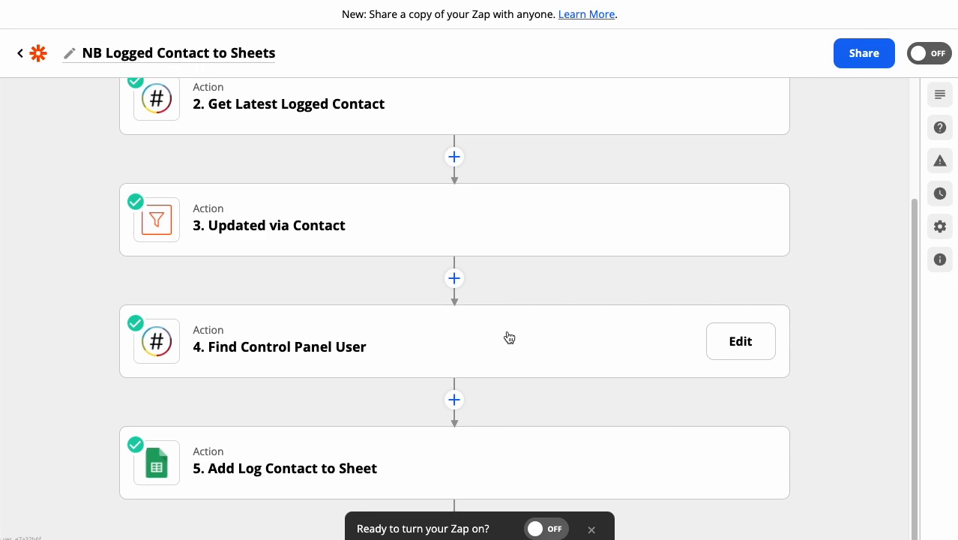
{"action": "mouse_move", "coordinate": [718, 377]}
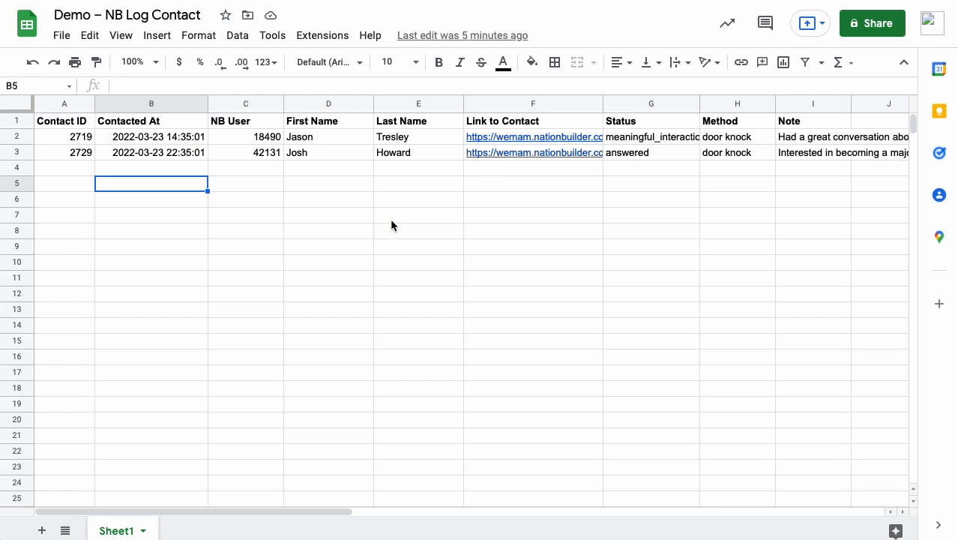
{"action": "left_click", "coordinate": [392, 219]}
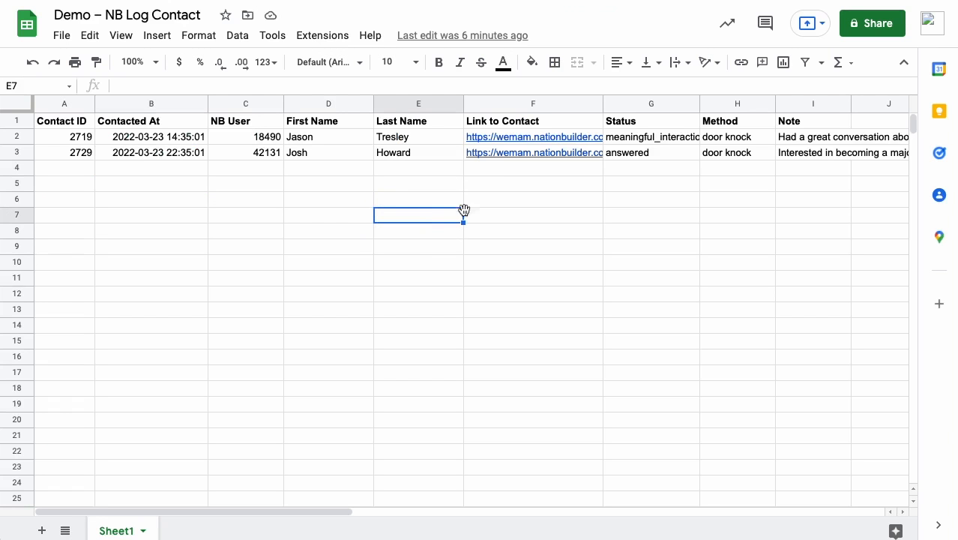
{"action": "left_click", "coordinate": [492, 308]}
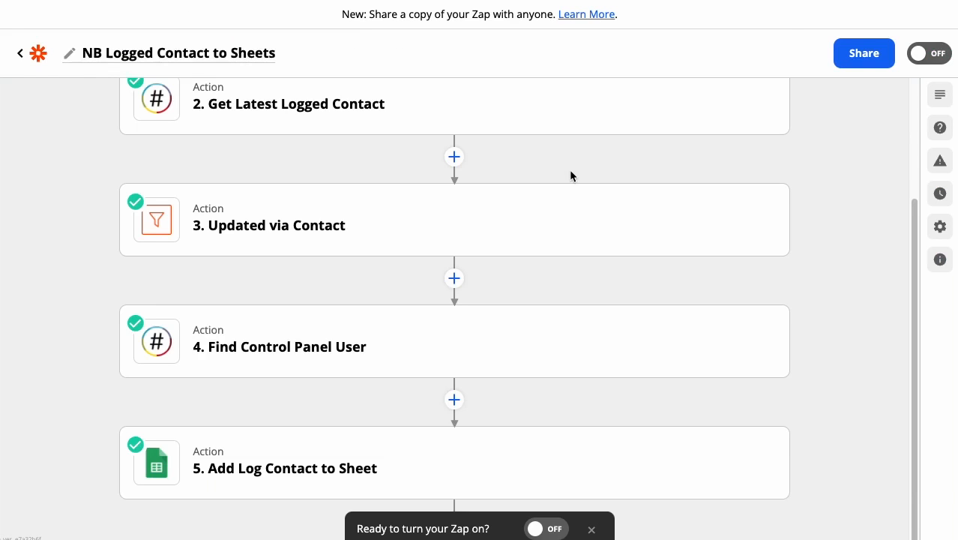
Step: Reopen the Get Latest Logged Contact step and examine the logged contact data in its test result
{"action": "scroll", "coordinate": [569, 173], "scroll_direction": "up", "scroll_amount": 2}
{"action": "scroll", "coordinate": [540, 223], "scroll_direction": "up", "scroll_amount": 1}
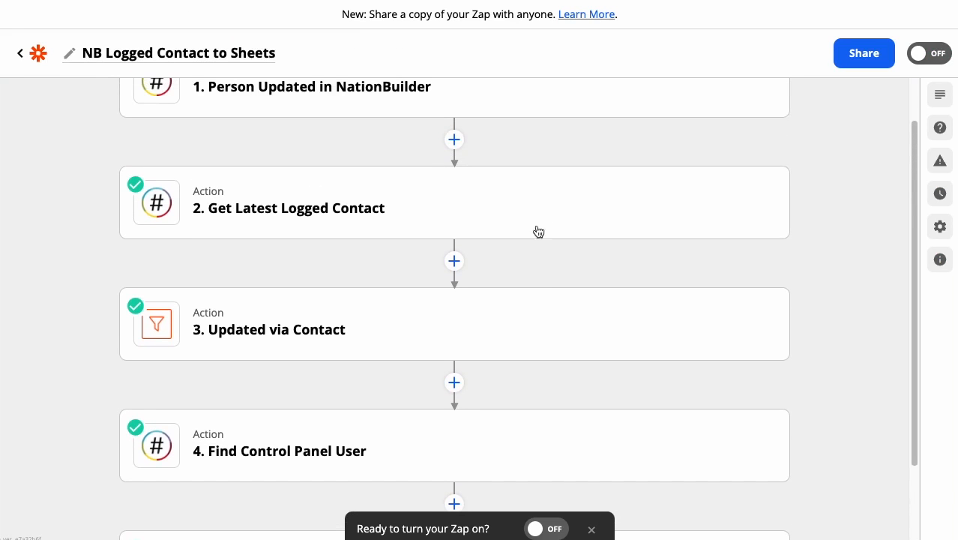
{"action": "left_click", "coordinate": [706, 203]}
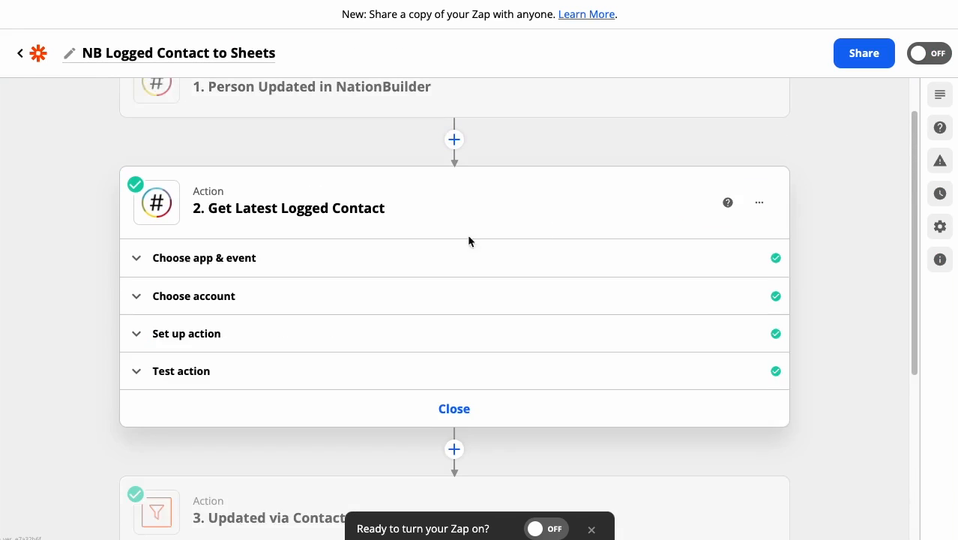
{"action": "left_click", "coordinate": [235, 341]}
{"action": "scroll", "coordinate": [236, 340], "scroll_direction": "down", "scroll_amount": 4}
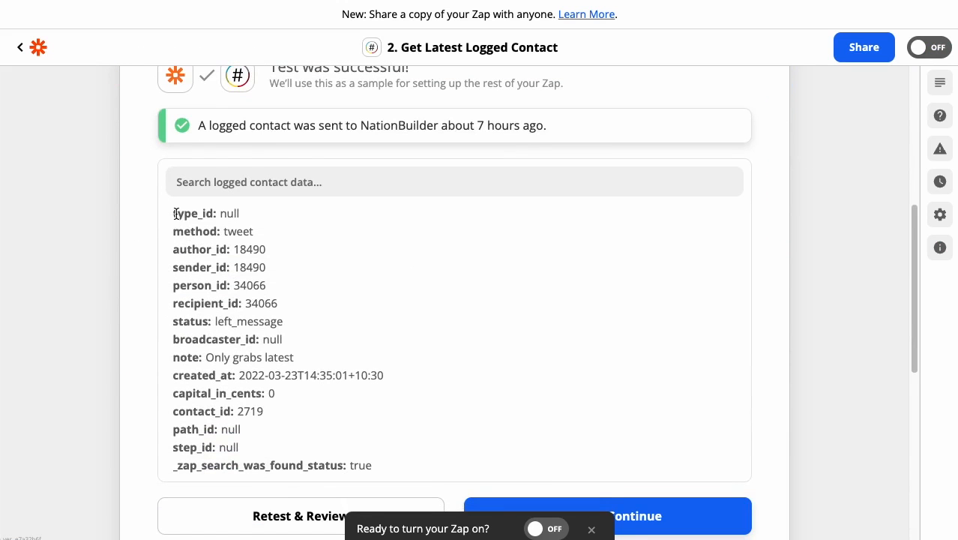
{"action": "left_click_drag", "start_coordinate": [175, 213], "coordinate": [322, 388]}
{"action": "left_click", "coordinate": [325, 390]}
Step: Examine the person_id and author_id fields in the logged contact test data, then close the step
{"action": "left_click_drag", "start_coordinate": [175, 286], "coordinate": [314, 290]}
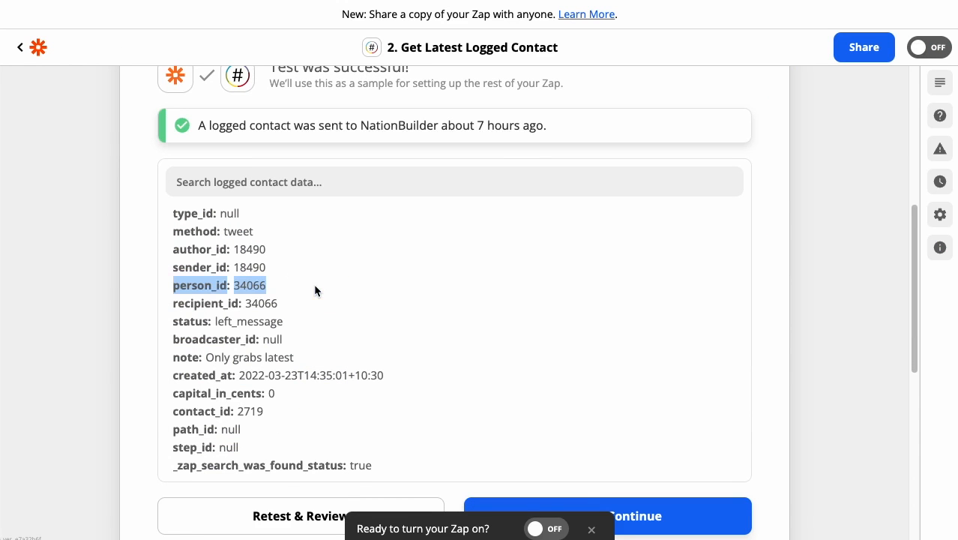
{"action": "left_click", "coordinate": [251, 283]}
{"action": "left_click_drag", "start_coordinate": [175, 249], "coordinate": [283, 247]}
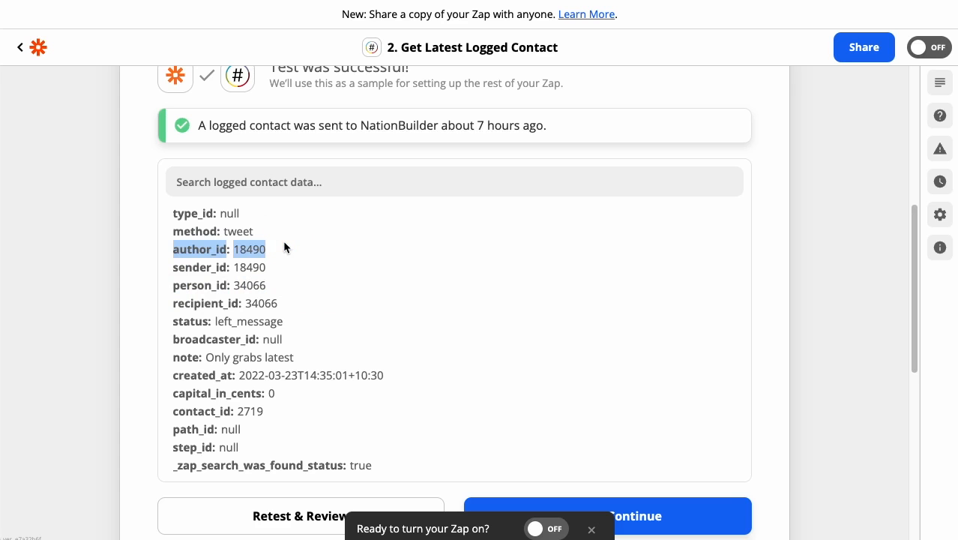
{"action": "left_click", "coordinate": [284, 247]}
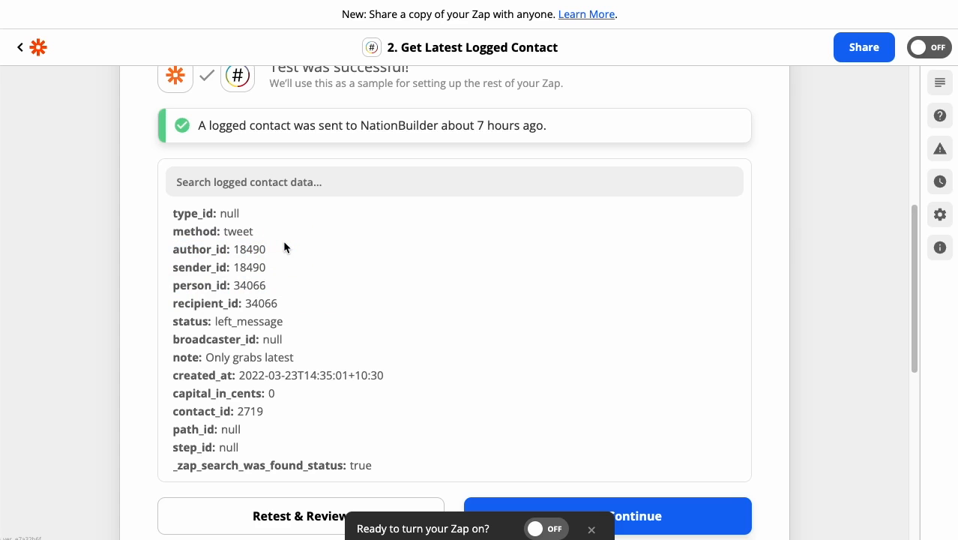
{"action": "left_click_drag", "start_coordinate": [281, 255], "coordinate": [174, 247]}
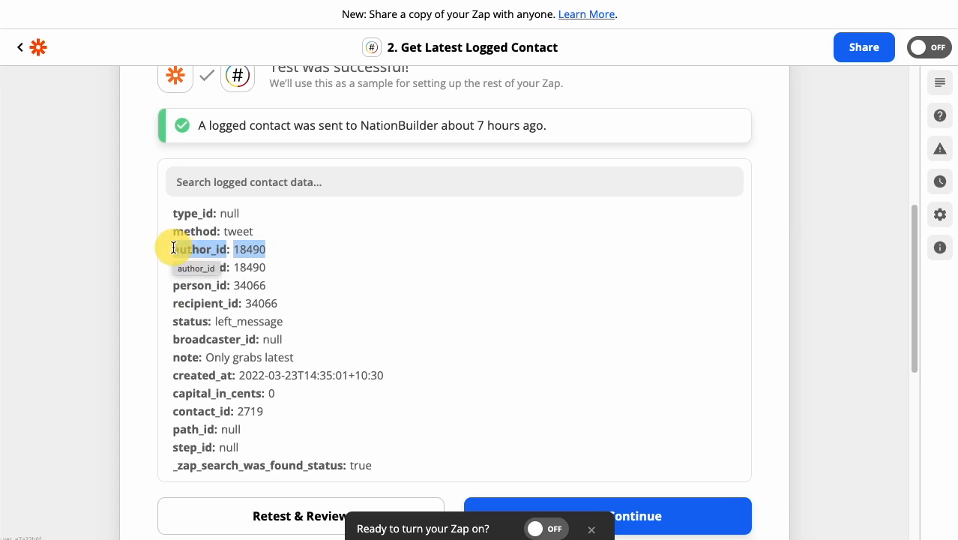
{"action": "left_click", "coordinate": [294, 243]}
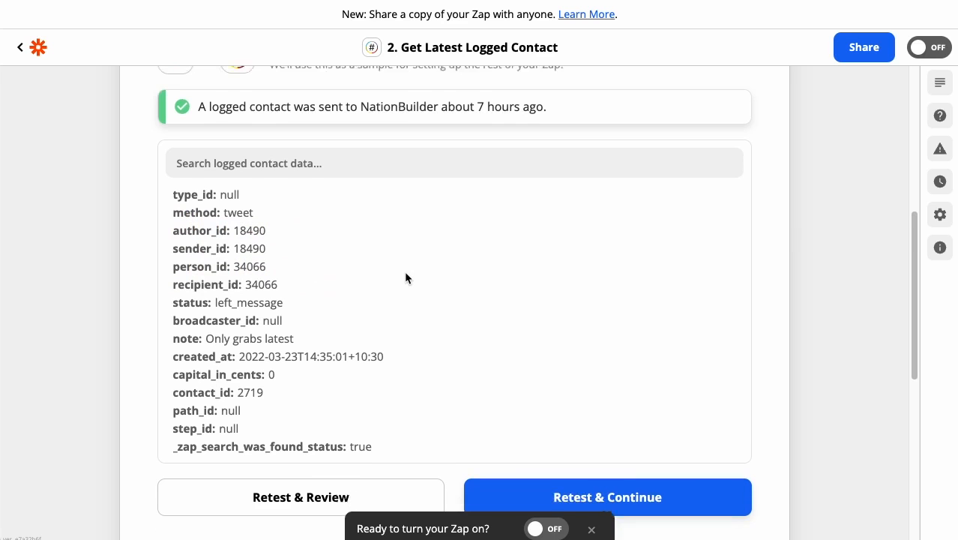
{"action": "scroll", "coordinate": [406, 276], "scroll_direction": "down", "scroll_amount": 3}
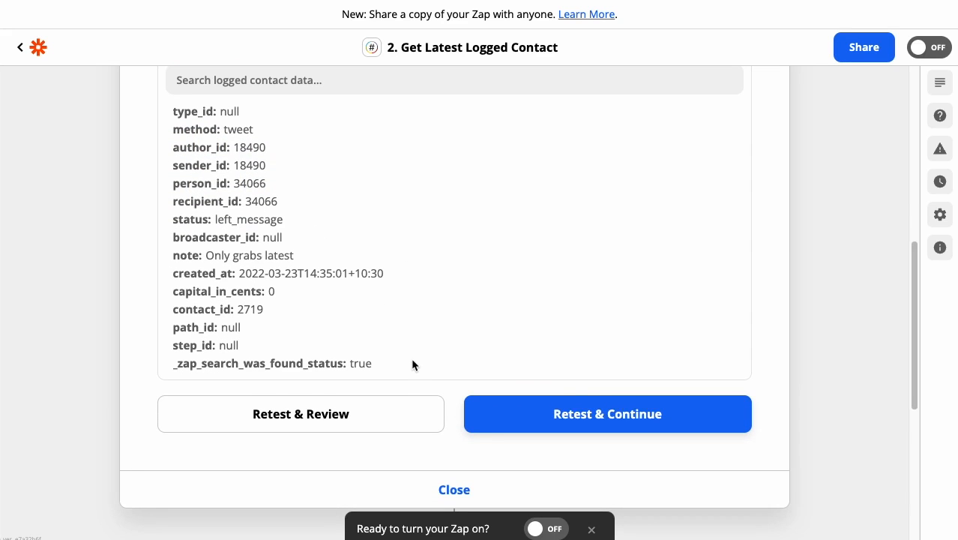
{"action": "left_click", "coordinate": [487, 491]}
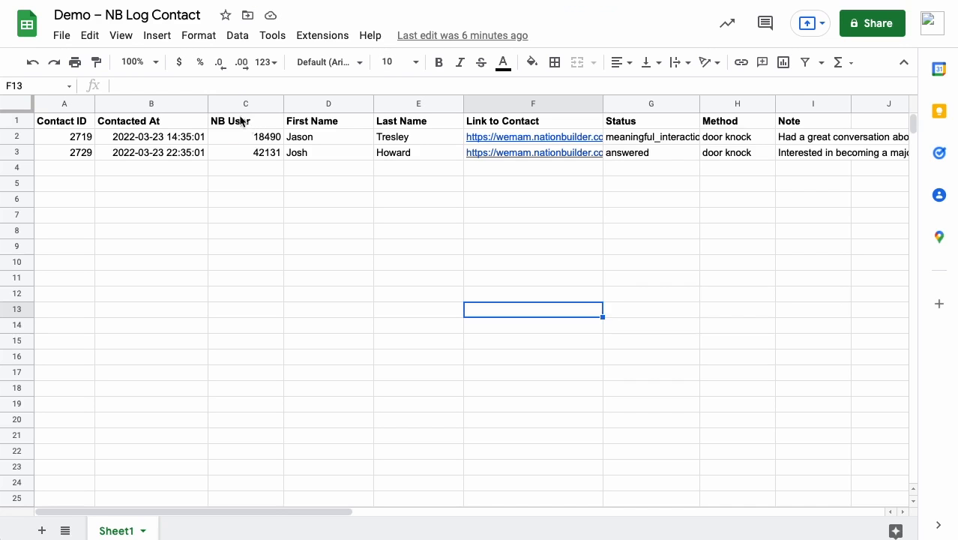
Step: Open the Find Control Panel User step and review its action setup and its app and action event
{"action": "left_click", "coordinate": [245, 103]}
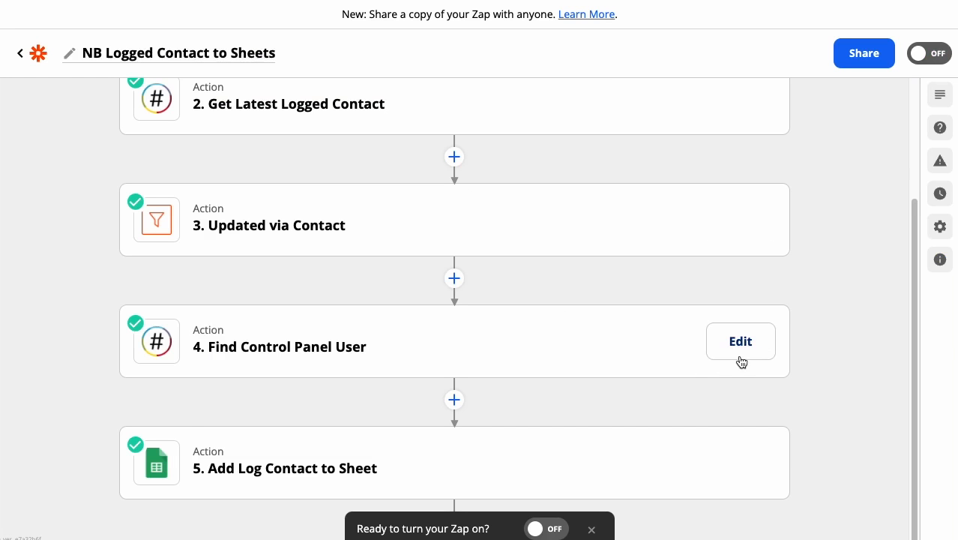
{"action": "left_click", "coordinate": [746, 357]}
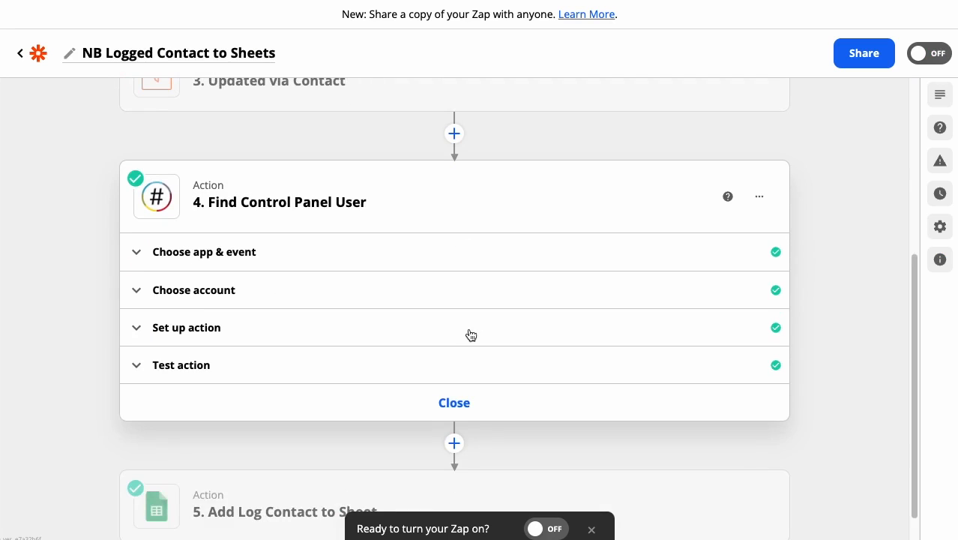
{"action": "left_click", "coordinate": [248, 338]}
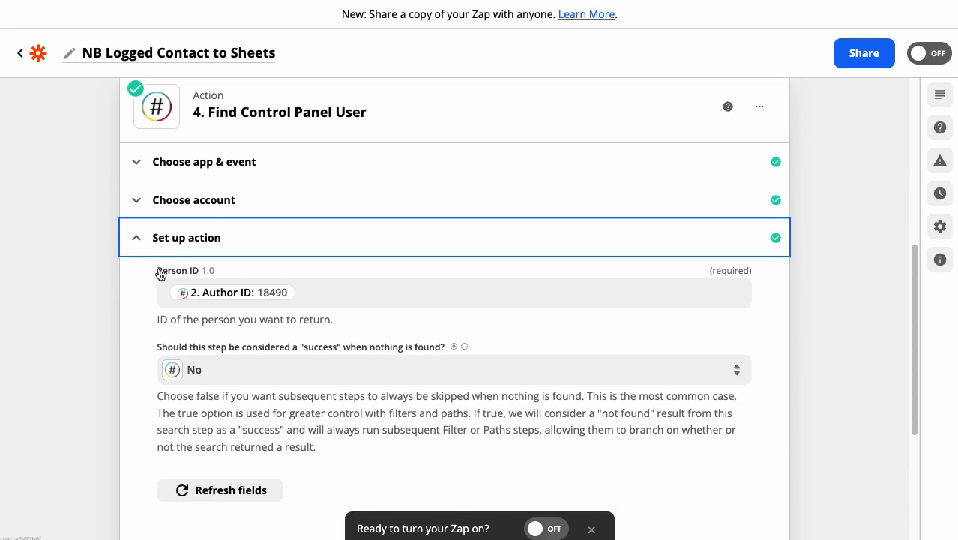
{"action": "left_click", "coordinate": [216, 201]}
{"action": "left_click", "coordinate": [216, 177]}
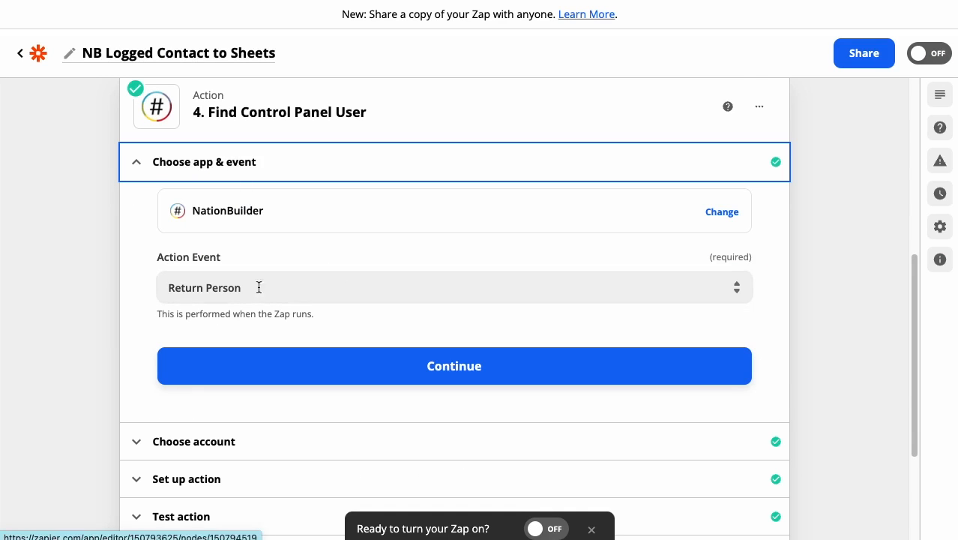
{"action": "left_click", "coordinate": [251, 181]}
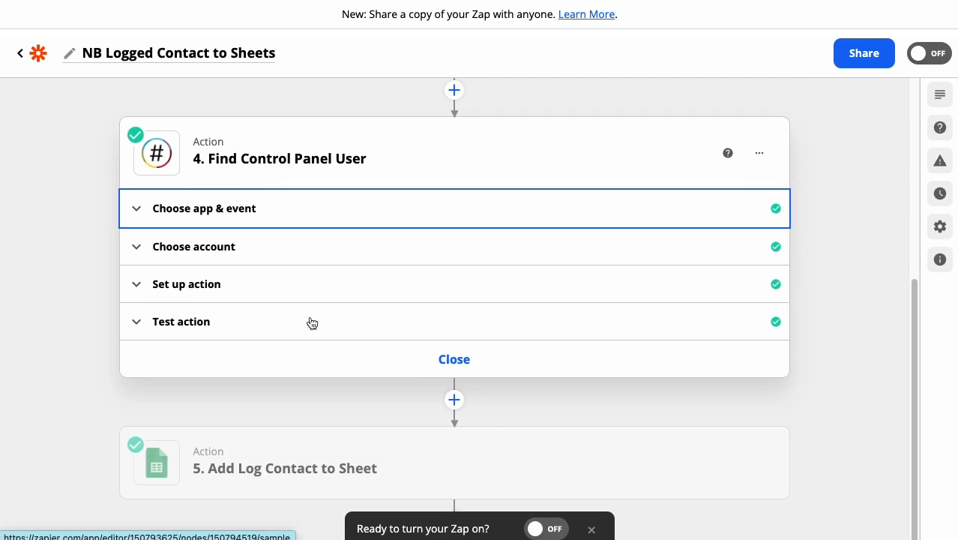
Step: Check the Find Control Panel User test result and examine how Person ID is mapped in the action setup
{"action": "left_click", "coordinate": [312, 326]}
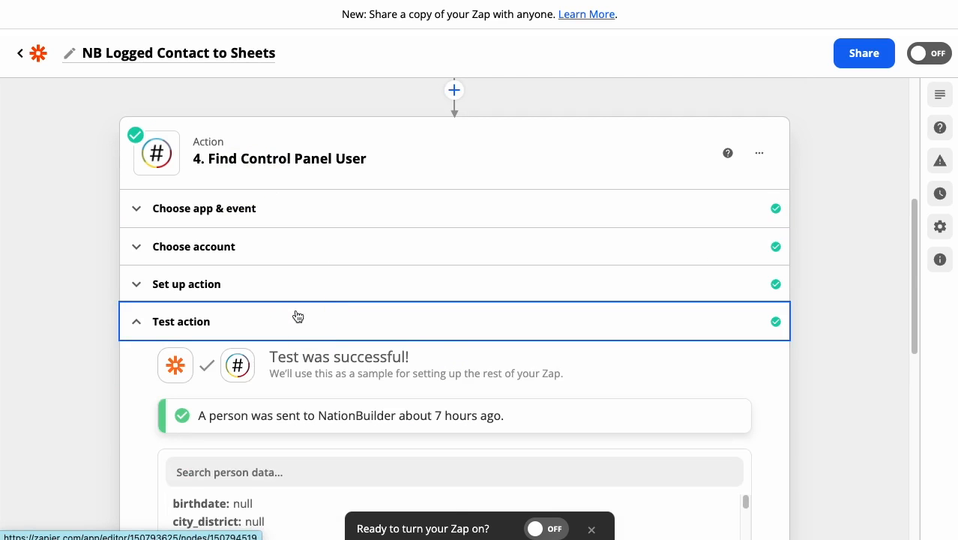
{"action": "left_click", "coordinate": [252, 288]}
{"action": "scroll", "coordinate": [379, 270], "scroll_direction": "down", "scroll_amount": 2}
{"action": "scroll", "coordinate": [389, 307], "scroll_direction": "down", "scroll_amount": 1}
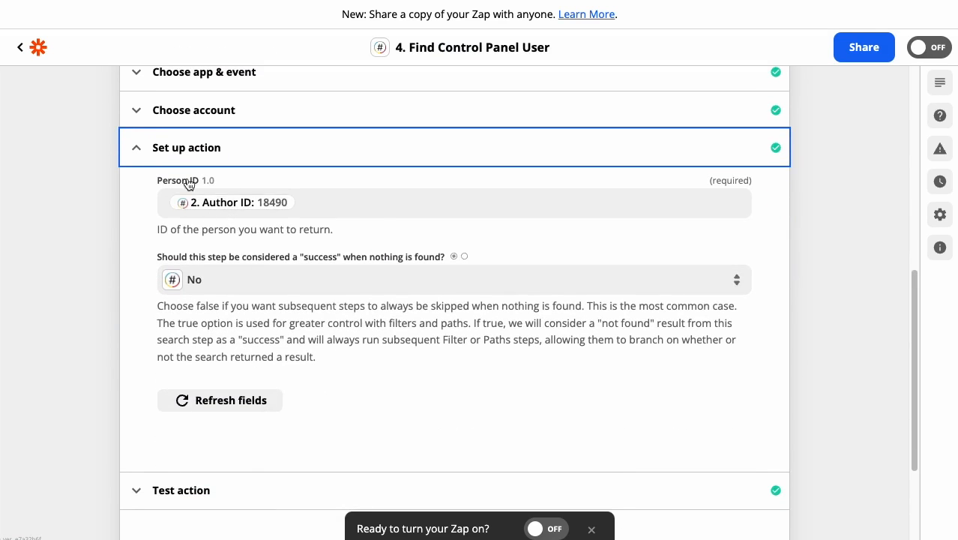
Step: Close the Find Control Panel User step, then reopen it and view the person data in its test result
{"action": "scroll", "coordinate": [425, 271], "scroll_direction": "down", "scroll_amount": 5}
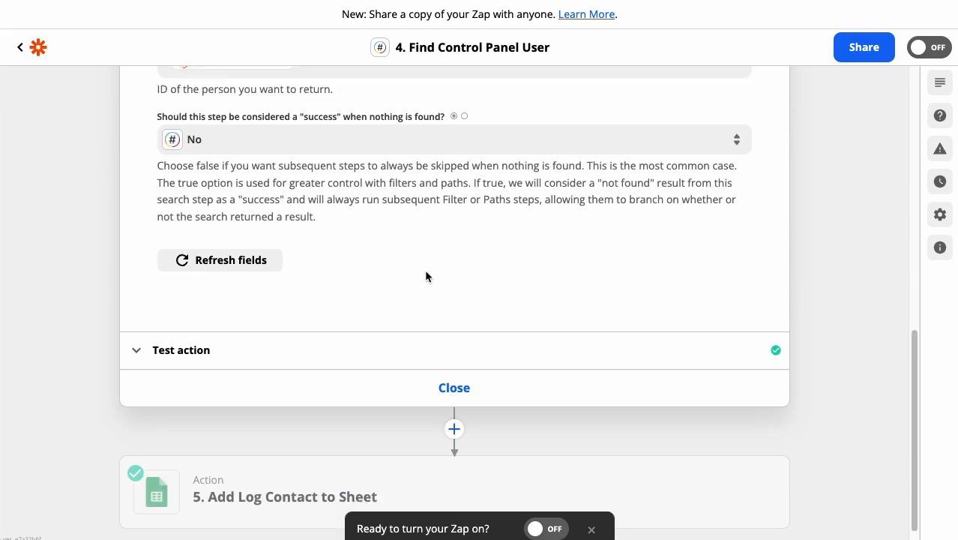
{"action": "left_click", "coordinate": [493, 360]}
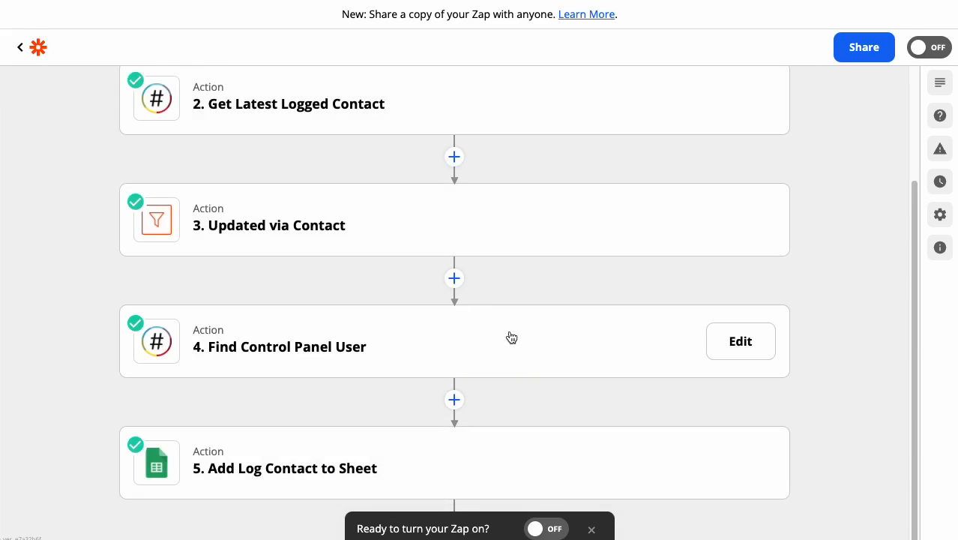
{"action": "left_click", "coordinate": [478, 349]}
{"action": "left_click", "coordinate": [300, 323]}
{"action": "scroll", "coordinate": [354, 315], "scroll_direction": "down", "scroll_amount": 6}
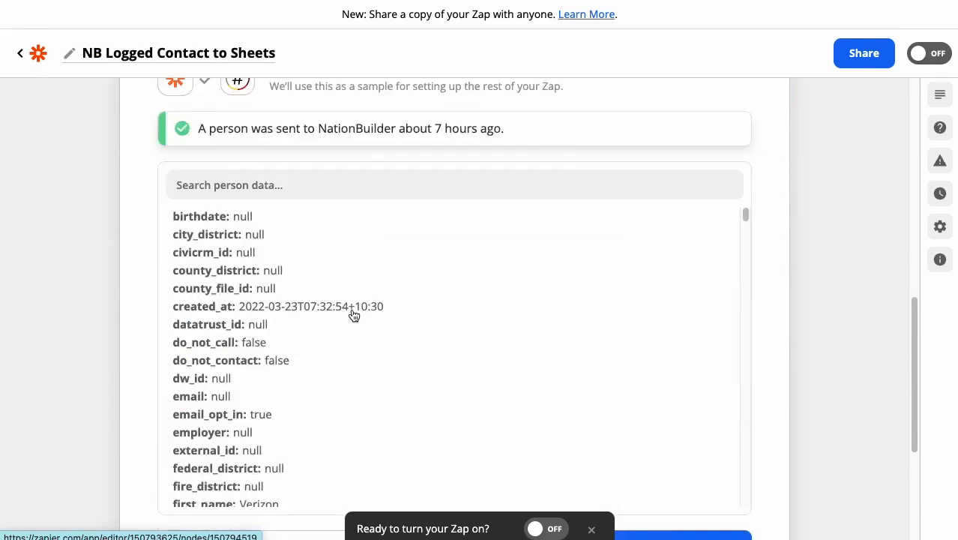
{"action": "scroll", "coordinate": [204, 160], "scroll_direction": "up", "scroll_amount": 2}
Step: Search the Find Control Panel User test data for first_name and examine the top-level first_name value
{"action": "left_click", "coordinate": [240, 180]}
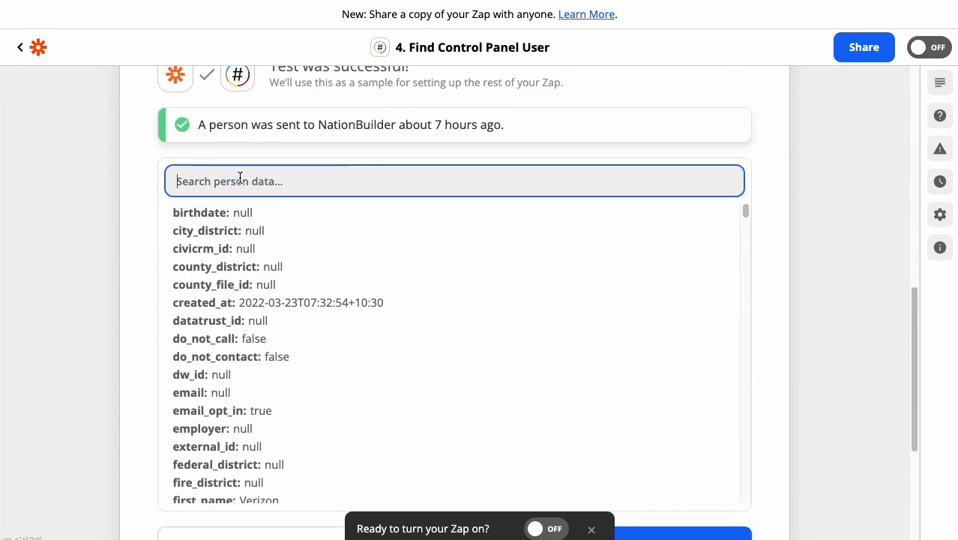
{"action": "type", "text": "first na"}
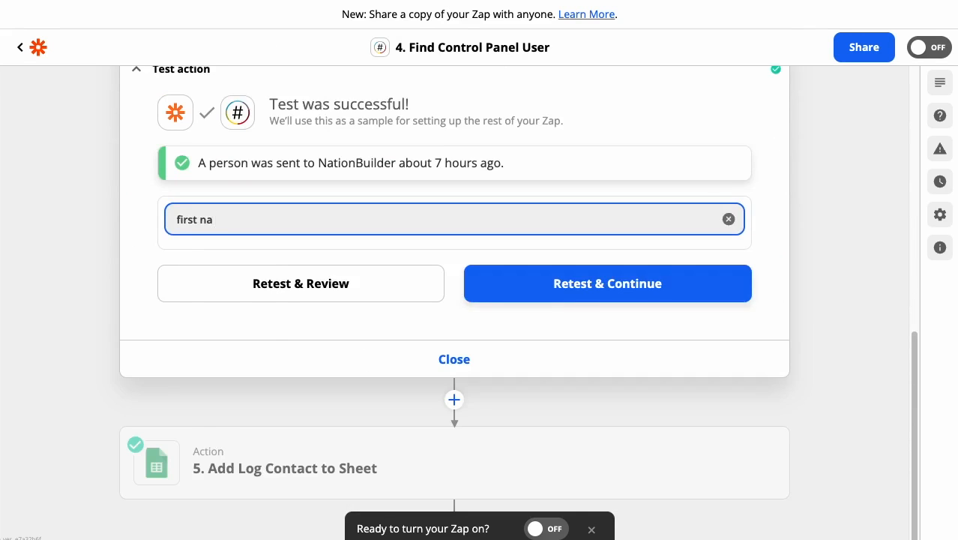
{"action": "key", "text": "BackSpace"}
{"action": "key", "text": "BackSpace"}
{"action": "key", "text": "BackSpace"}
{"action": "type", "text": "_name"}
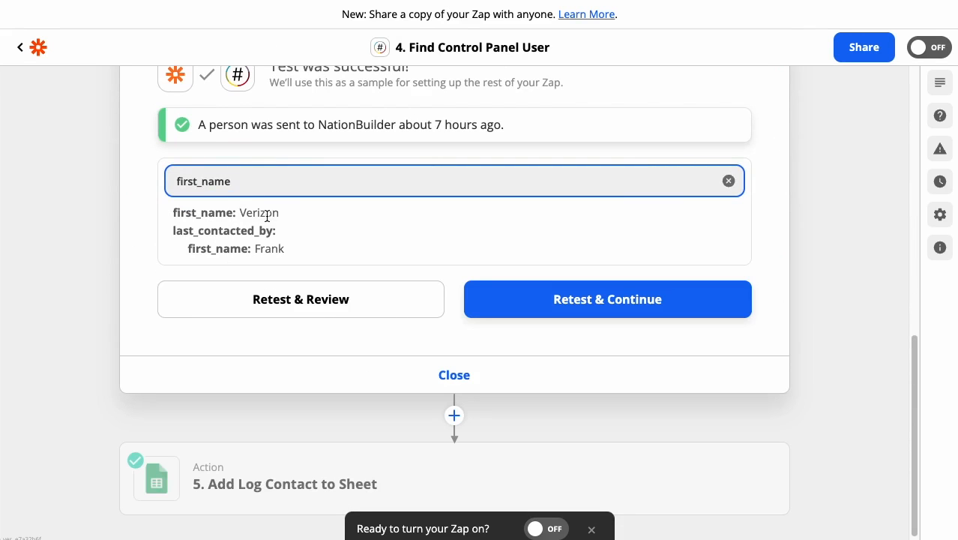
{"action": "left_click_drag", "start_coordinate": [254, 213], "coordinate": [289, 215]}
Step: Change the person data search to last_name to look up the control panel user's surname field
{"action": "left_click", "coordinate": [263, 181]}
{"action": "key", "text": "Home"}
{"action": "key", "text": "shift+Right"}
{"action": "key", "text": "shift+Right"}
{"action": "key", "text": "shift+Right"}
{"action": "key", "text": "shift+Right"}
{"action": "key", "text": "shift+Right"}
{"action": "type", "text": "last"}
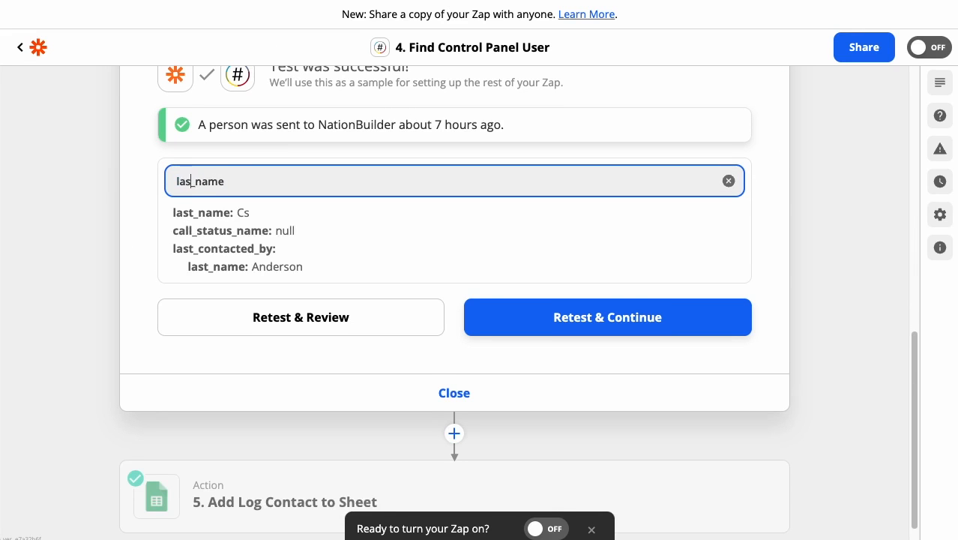
Step: Search the person data for email, try email_ as a narrower term, and return to email
{"action": "key", "text": "Home"}
{"action": "key", "text": "shift+Right"}
{"action": "key", "text": "shift+Right"}
{"action": "key", "text": "shift+Right"}
{"action": "key", "text": "shift+Right"}
{"action": "key", "text": "shift+Right"}
{"action": "key", "text": "shift+Right"}
{"action": "key", "text": "shift+Right"}
{"action": "key", "text": "shift+Right"}
{"action": "key", "text": "shift+Right"}
{"action": "type", "text": "email"}
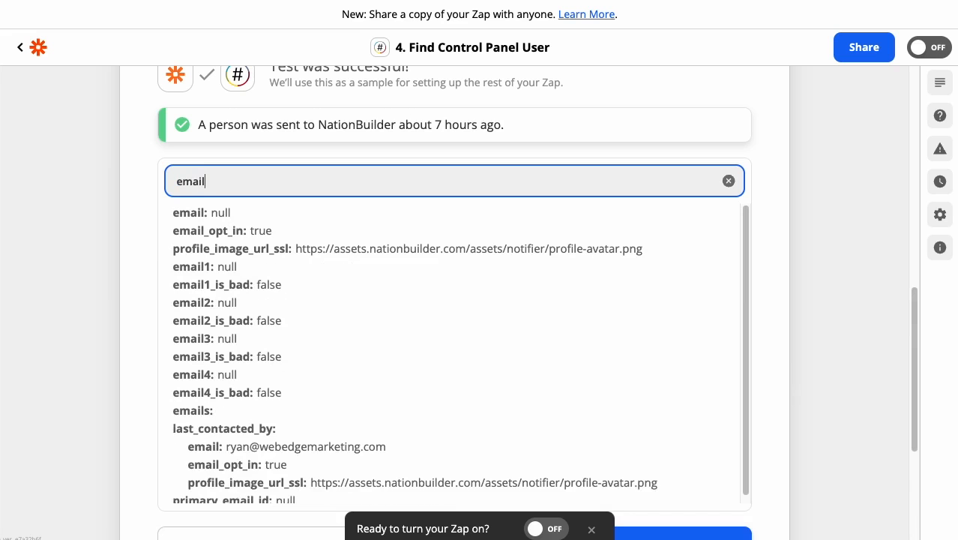
{"action": "type", "text": "_"}
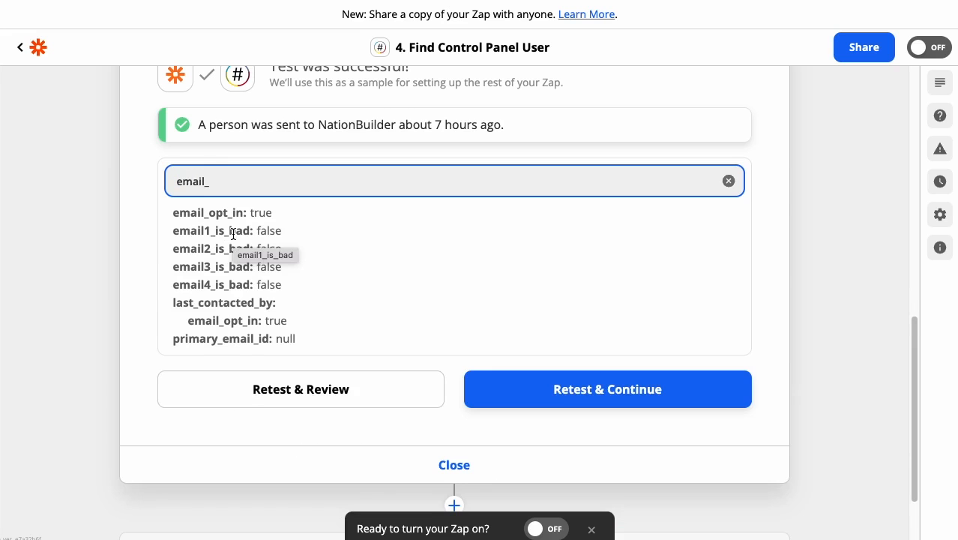
{"action": "key", "text": "BackSpace"}
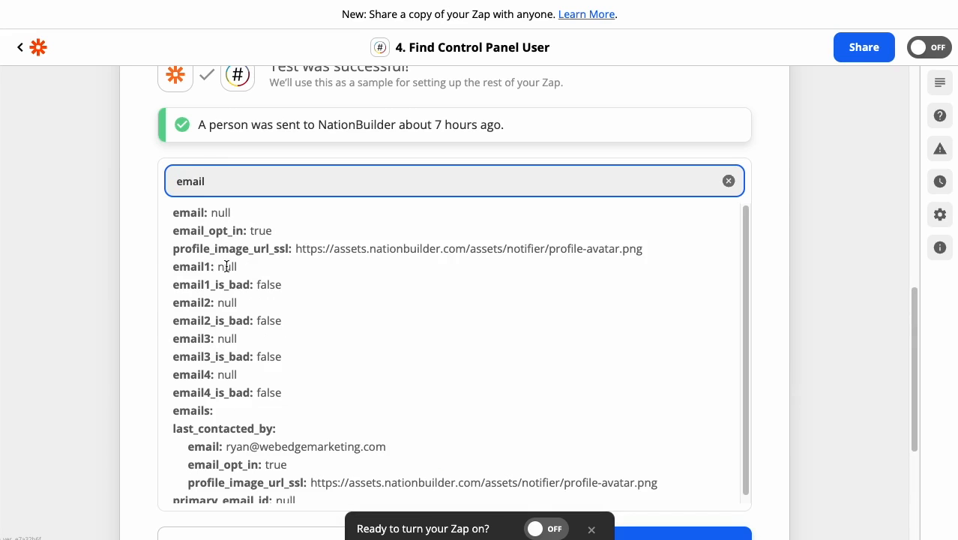
Step: Clear the person data search, look through the full list of returned fields, and close the Find Control Panel User step
{"action": "left_click", "coordinate": [726, 183]}
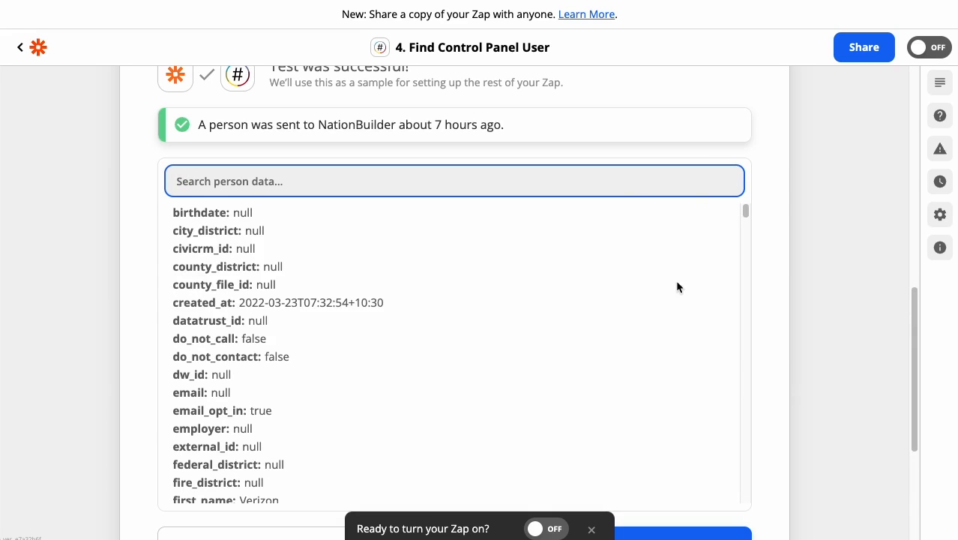
{"action": "scroll", "coordinate": [677, 287], "scroll_direction": "down", "scroll_amount": 3}
{"action": "scroll", "coordinate": [748, 237], "scroll_direction": "down", "scroll_amount": 5}
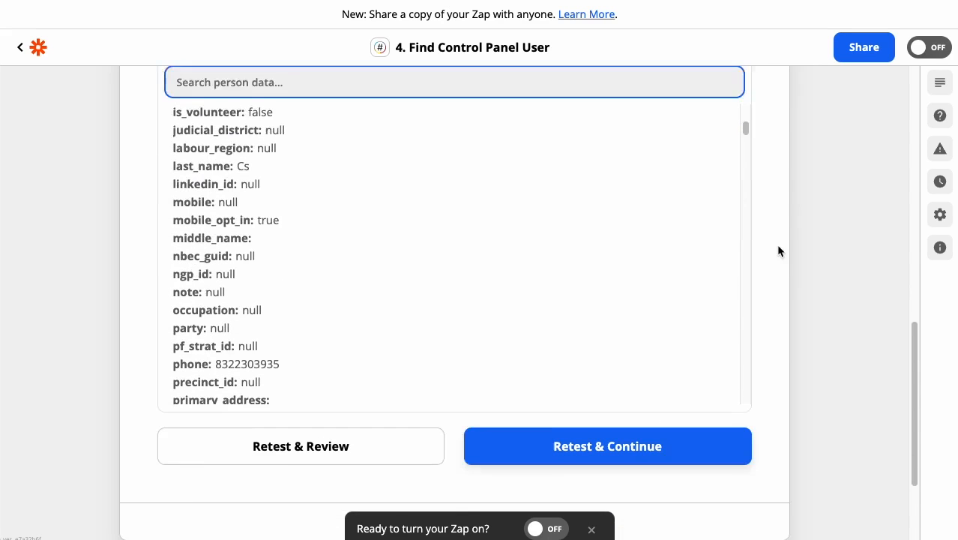
{"action": "scroll", "coordinate": [776, 244], "scroll_direction": "down", "scroll_amount": 5}
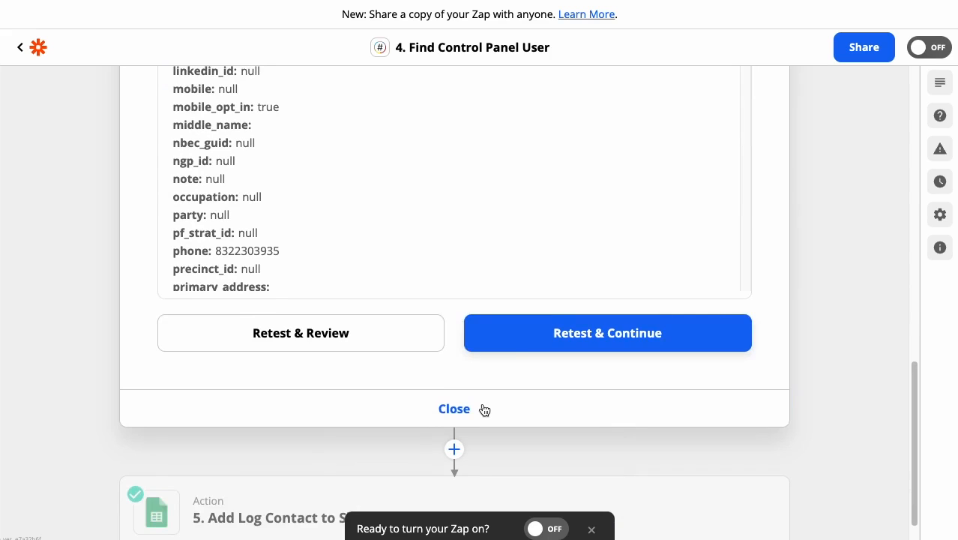
{"action": "left_click", "coordinate": [485, 409]}
Step: Insert a NationBuilder action with the Return Person event between Find Control Panel User and Add Log Contact to Sheet
{"action": "mouse_move", "coordinate": [635, 324]}
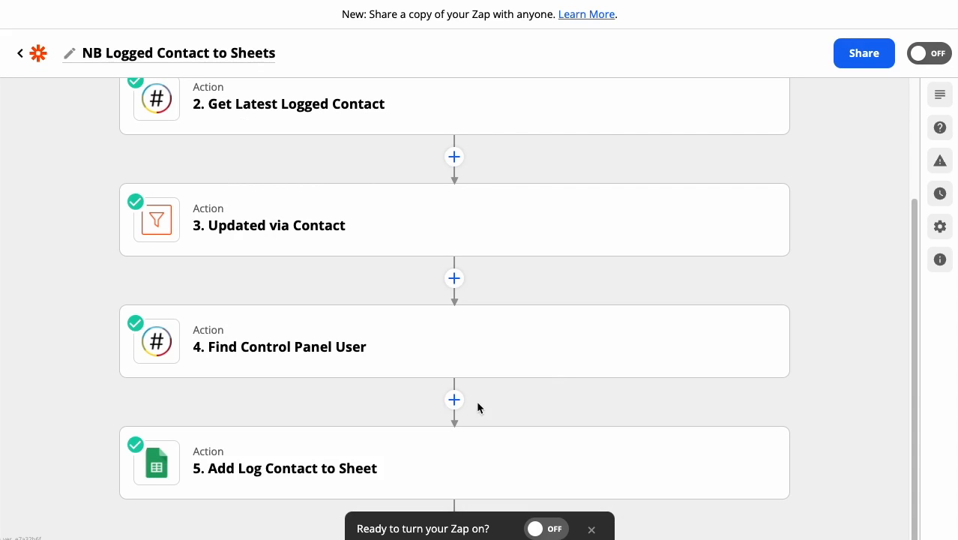
{"action": "left_click", "coordinate": [454, 400]}
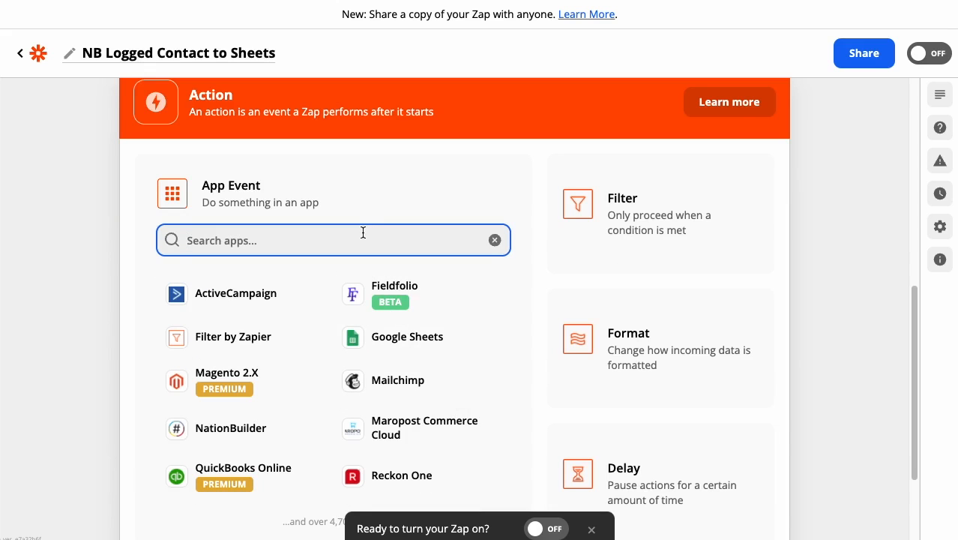
{"action": "type", "text": "nation"}
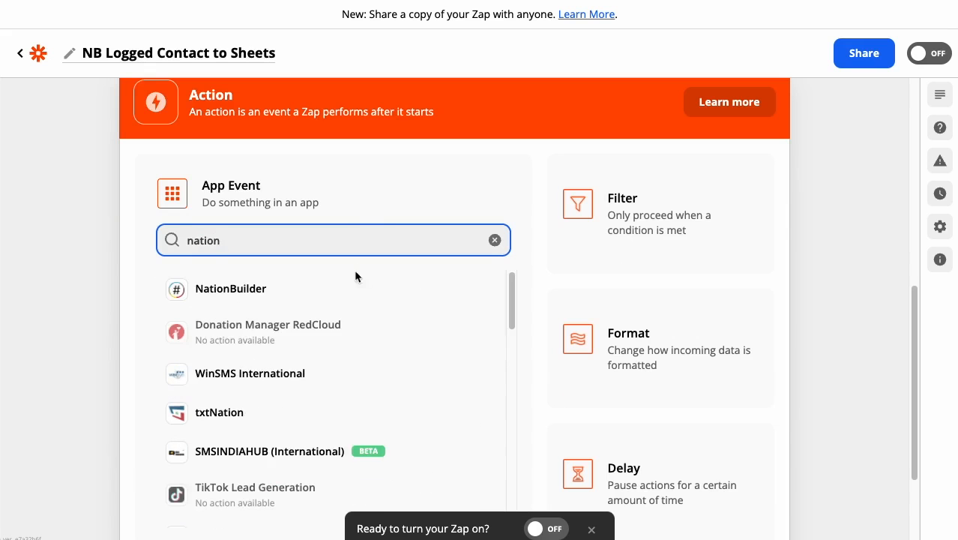
{"action": "left_click", "coordinate": [351, 287]}
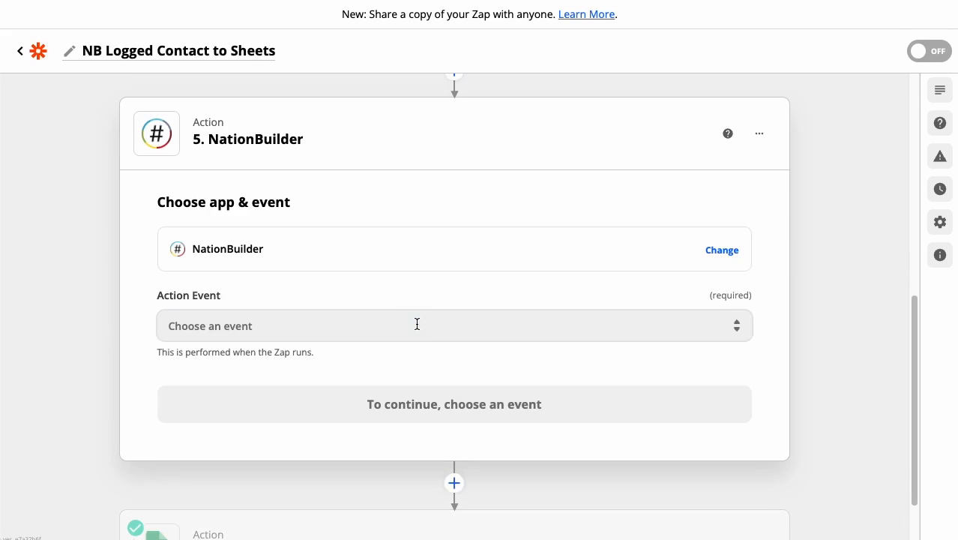
{"action": "left_click", "coordinate": [416, 324]}
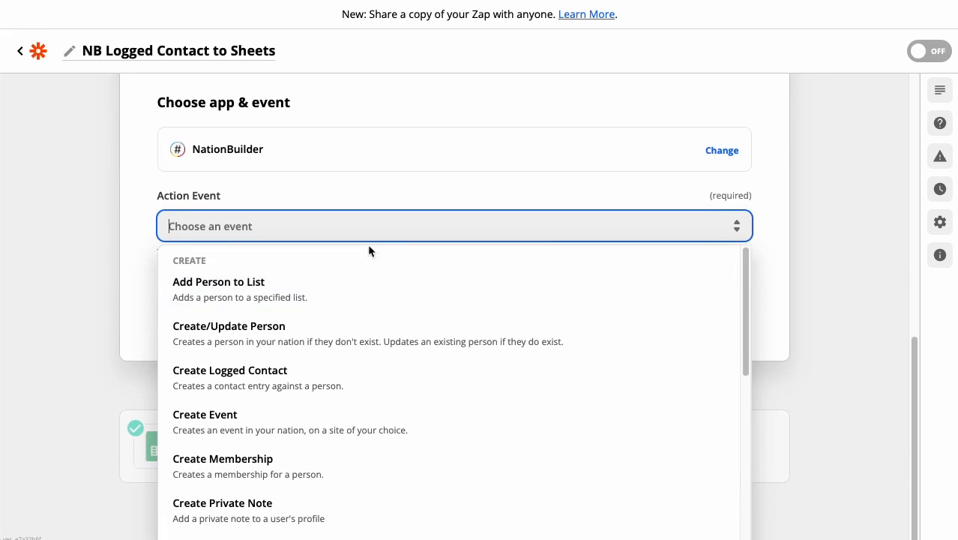
{"action": "type", "text": "return"}
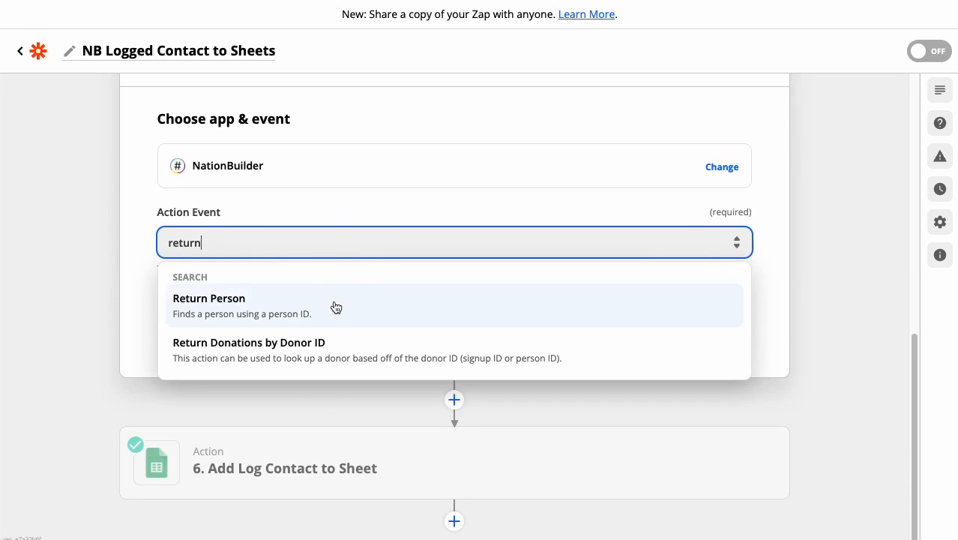
{"action": "left_click", "coordinate": [335, 306]}
{"action": "left_click", "coordinate": [344, 321]}
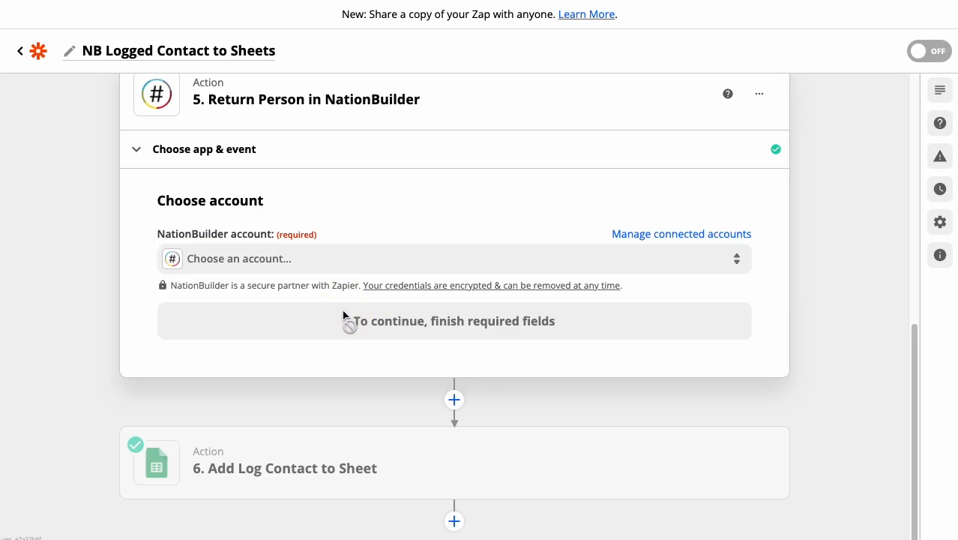
Step: Choose the NationBuilder wemam account for the Return Person action and continue to its setup
{"action": "left_click", "coordinate": [342, 258]}
{"action": "left_click", "coordinate": [311, 383]}
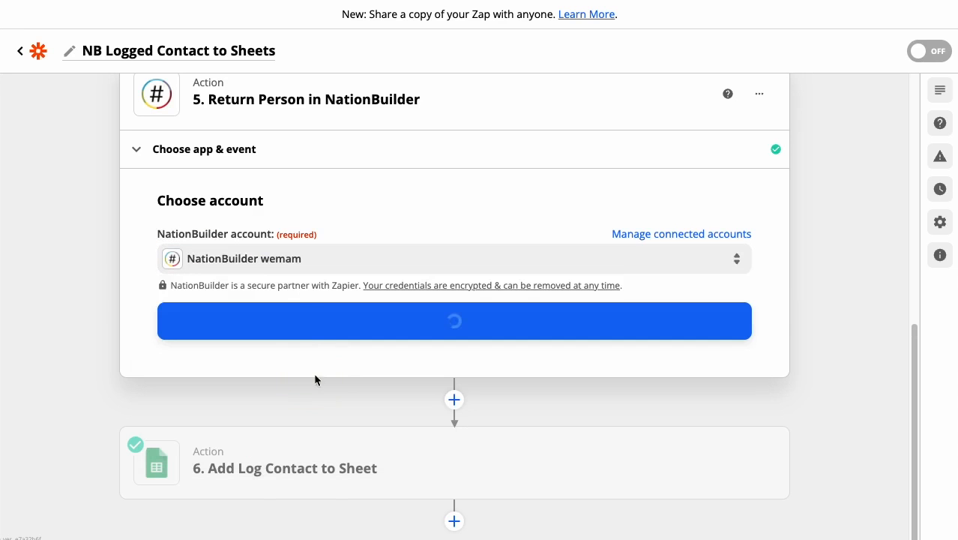
{"action": "left_click", "coordinate": [328, 316]}
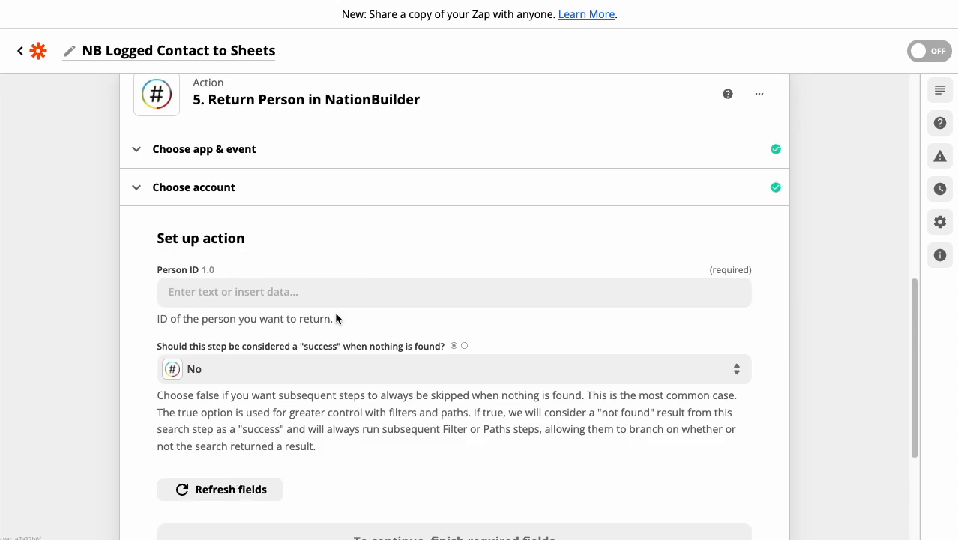
Step: Map Person ID to Original ID from the Person Updated in NationBuilder trigger and continue to the test
{"action": "left_click", "coordinate": [369, 289]}
{"action": "scroll", "coordinate": [444, 305], "scroll_direction": "down", "scroll_amount": 2}
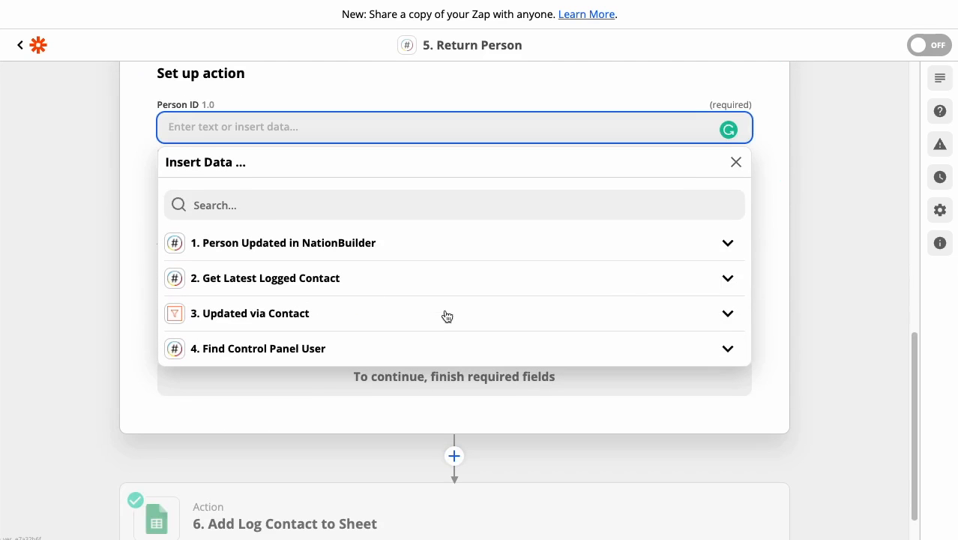
{"action": "left_click", "coordinate": [440, 248]}
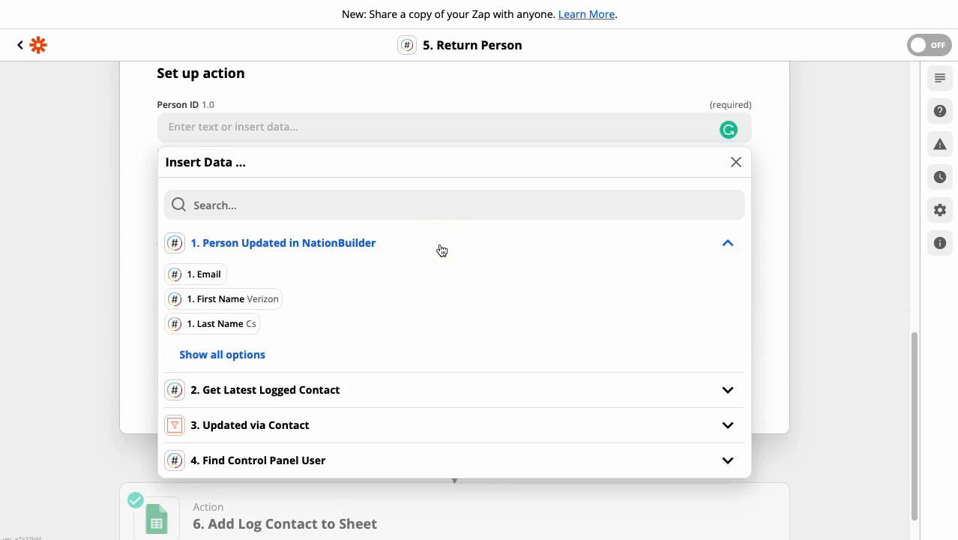
{"action": "left_click", "coordinate": [249, 354]}
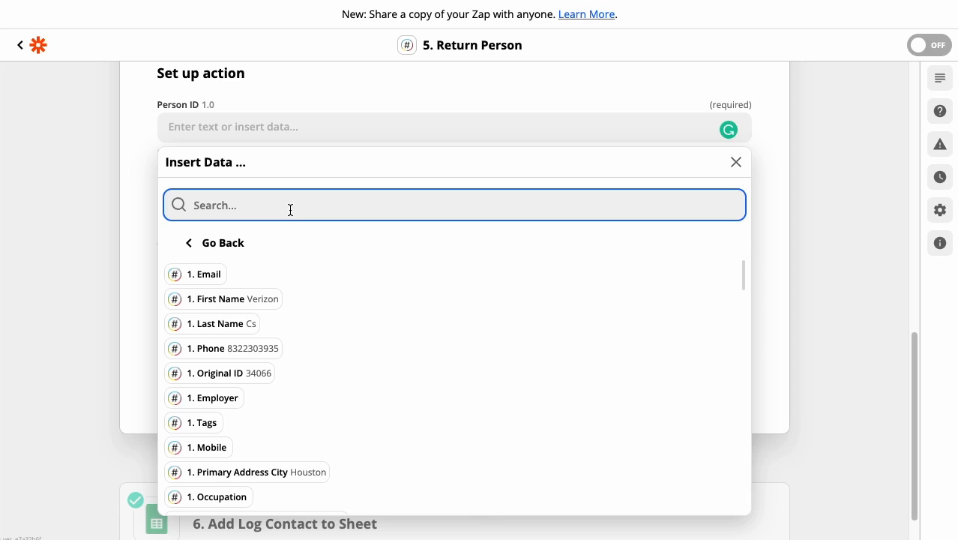
{"action": "type", "text": "ID"}
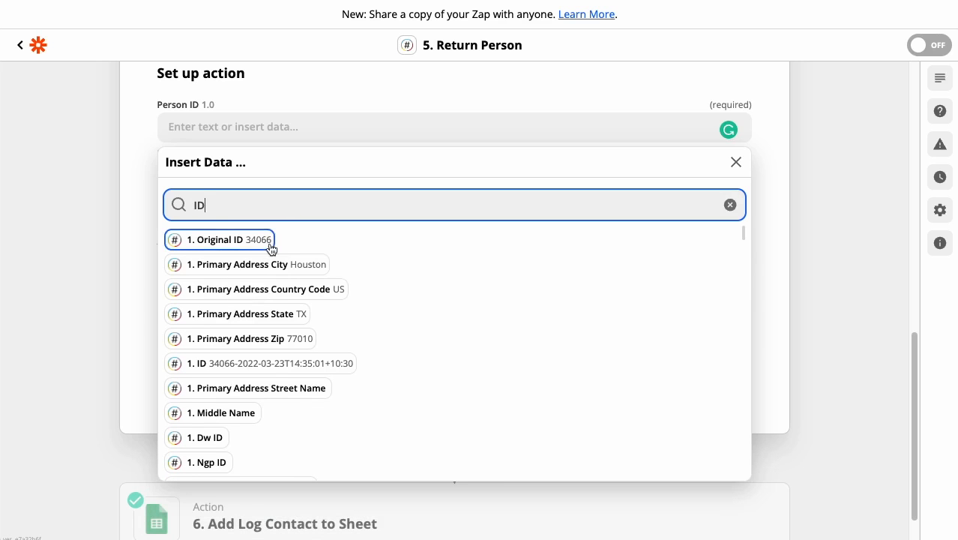
{"action": "left_click", "coordinate": [207, 240]}
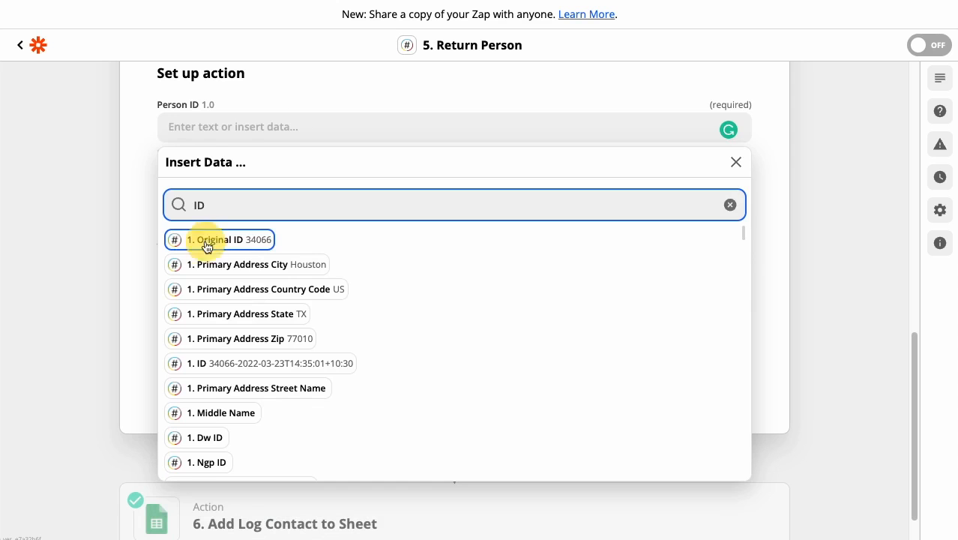
{"action": "left_click", "coordinate": [758, 161]}
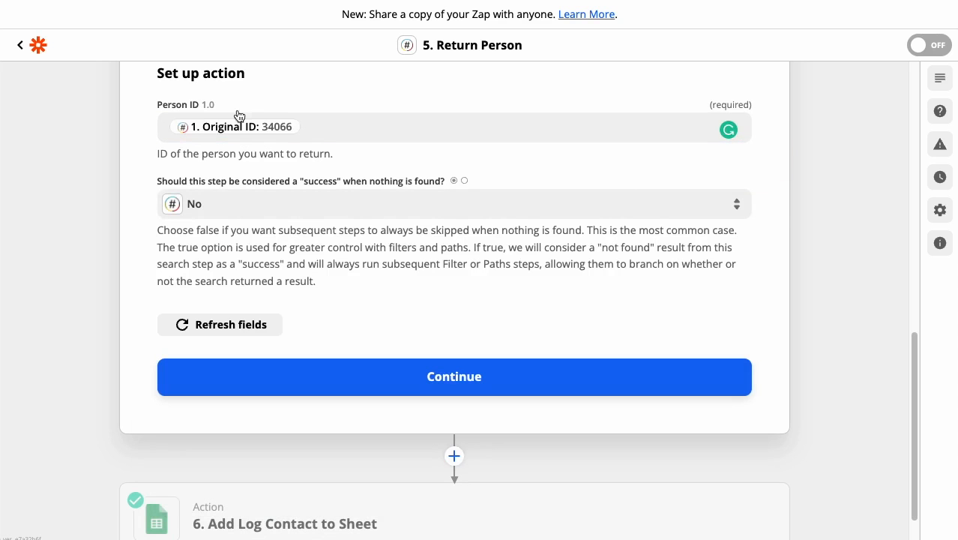
{"action": "left_click", "coordinate": [402, 371]}
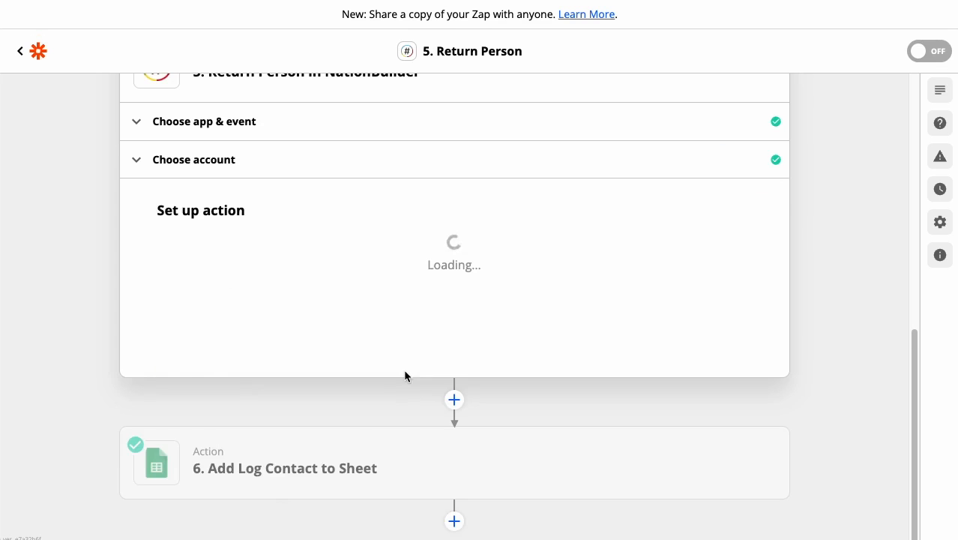
Step: Test the Return Person action and review the person data it returns
{"action": "scroll", "coordinate": [380, 348], "scroll_direction": "down", "scroll_amount": 2}
{"action": "scroll", "coordinate": [379, 350], "scroll_direction": "down", "scroll_amount": 1}
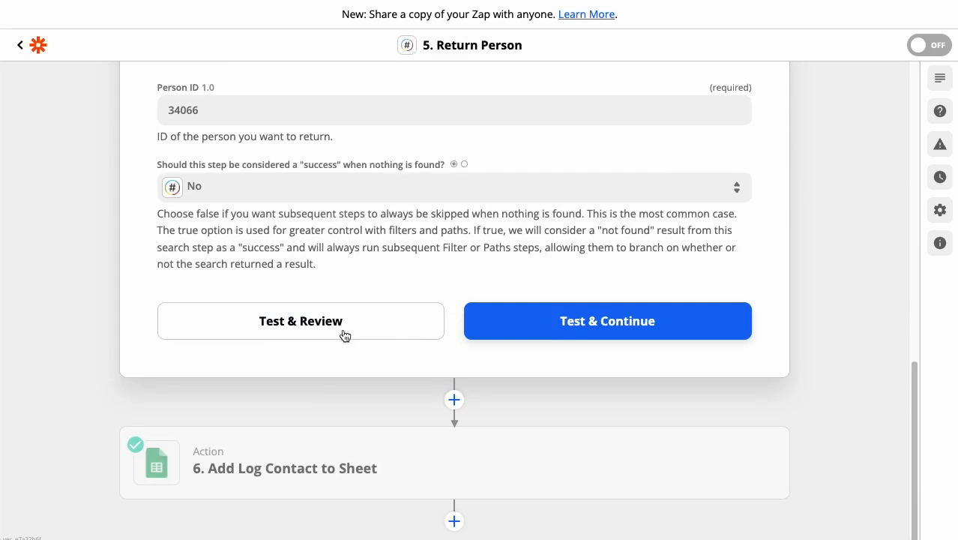
{"action": "left_click", "coordinate": [342, 324]}
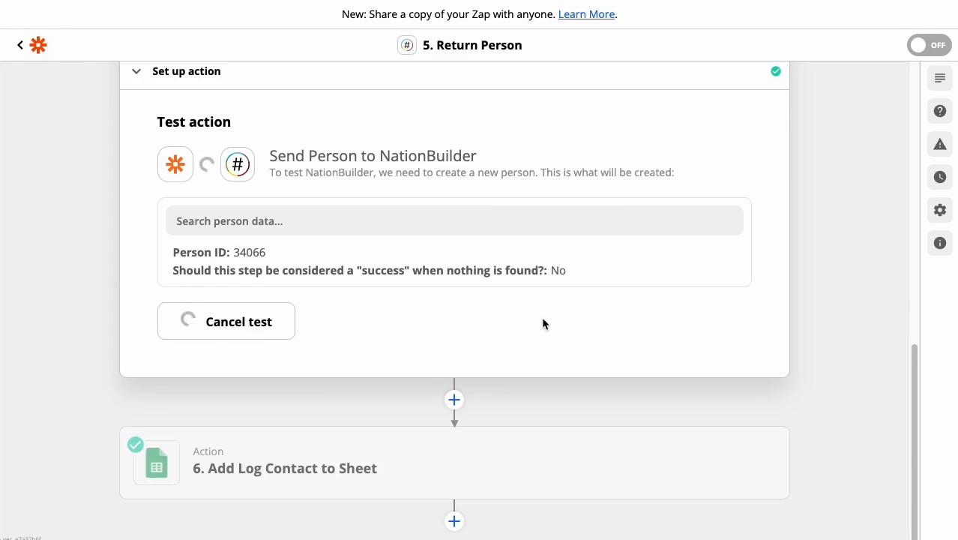
{"action": "scroll", "coordinate": [528, 334], "scroll_direction": "down", "scroll_amount": 12}
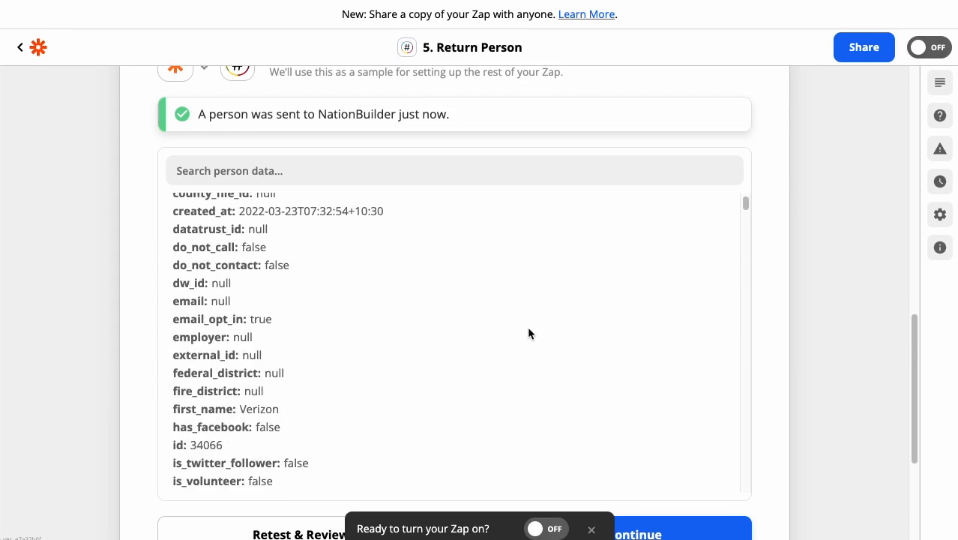
{"action": "scroll", "coordinate": [529, 330], "scroll_direction": "up", "scroll_amount": 10}
{"action": "scroll", "coordinate": [759, 201], "scroll_direction": "up", "scroll_amount": 3}
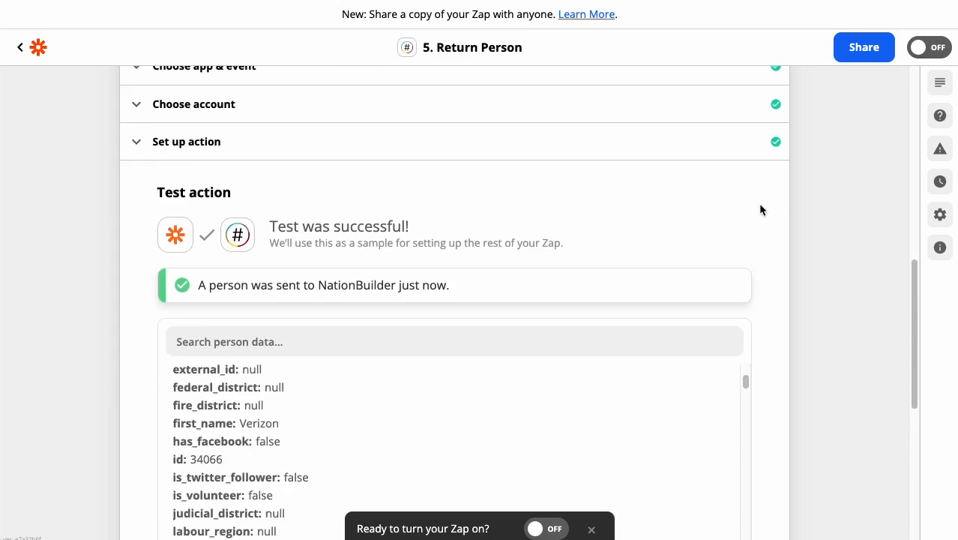
Step: Check the Person ID mapping in the Return Person action setup and close the step
{"action": "left_click", "coordinate": [578, 192]}
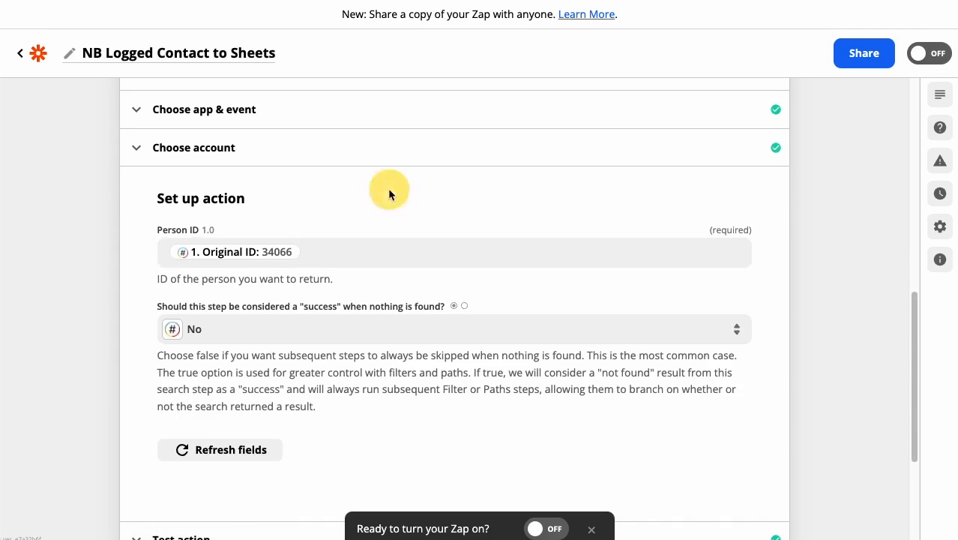
{"action": "scroll", "coordinate": [461, 214], "scroll_direction": "down", "scroll_amount": 3}
{"action": "left_click", "coordinate": [414, 360]}
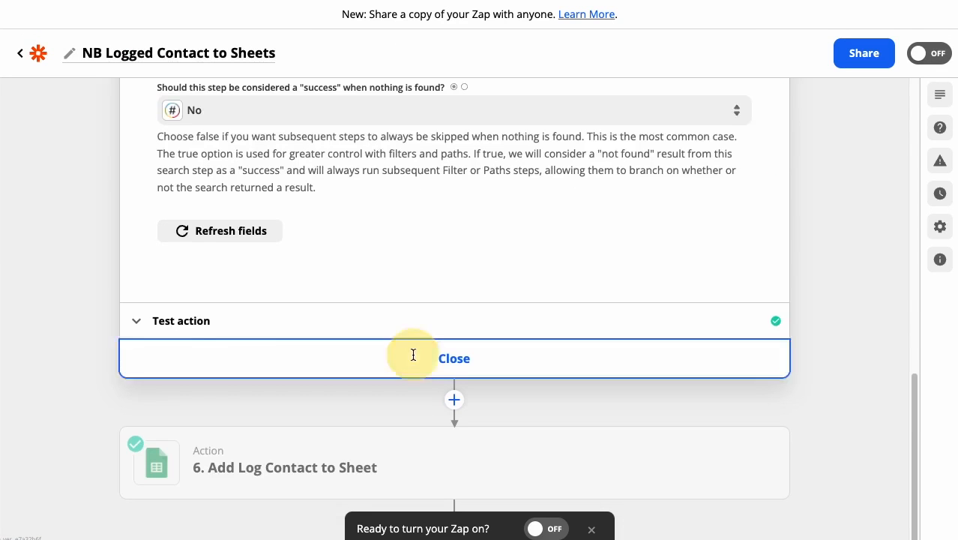
Step: Open the Add Log Contact to Sheet action and review its Google Sheets app and Create Spreadsheet Row event
{"action": "mouse_move", "coordinate": [753, 456]}
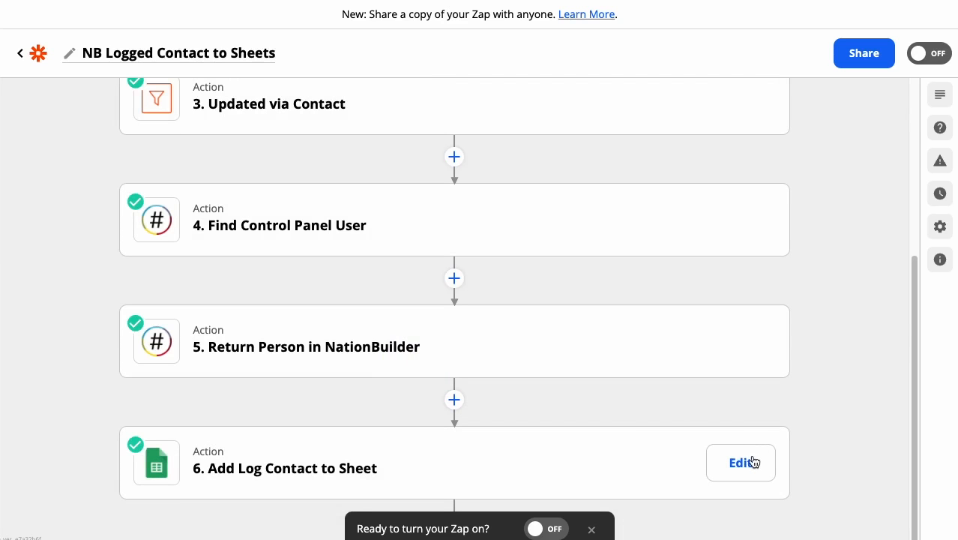
{"action": "left_click", "coordinate": [753, 462]}
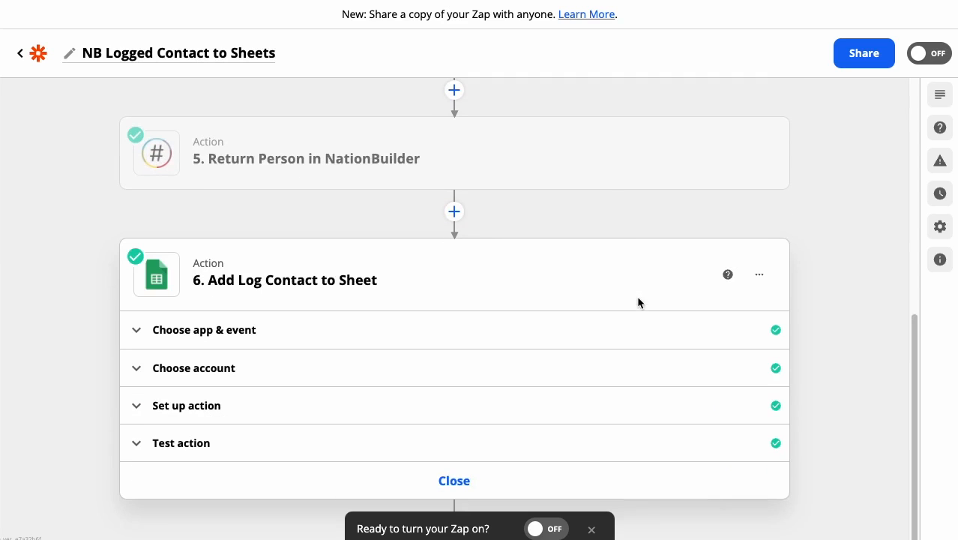
{"action": "left_click", "coordinate": [218, 339]}
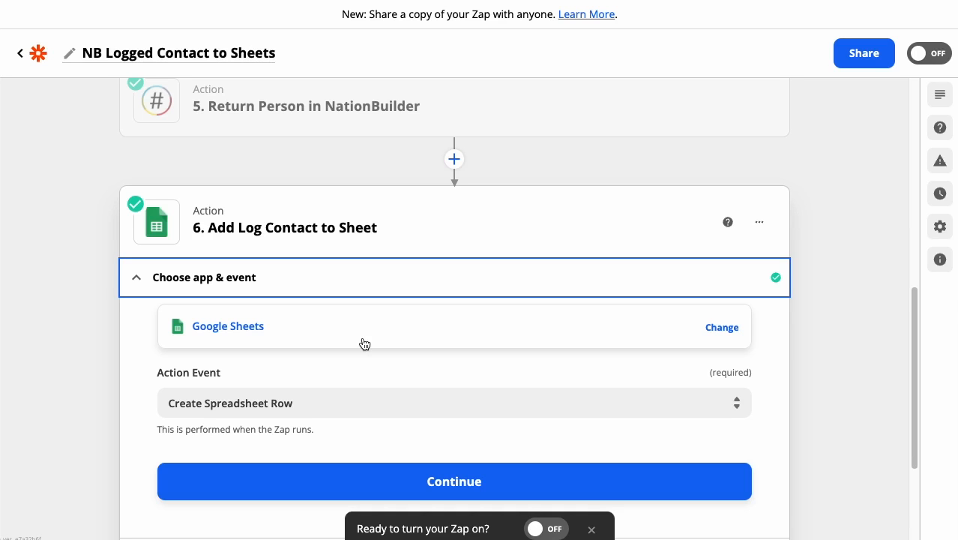
{"action": "scroll", "coordinate": [376, 338], "scroll_direction": "down", "scroll_amount": 3}
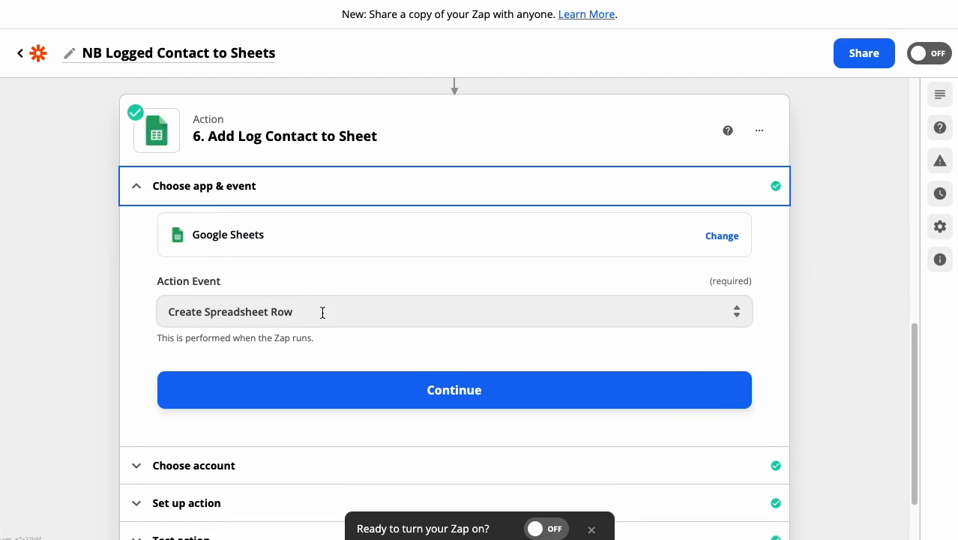
{"action": "scroll", "coordinate": [323, 311], "scroll_direction": "down", "scroll_amount": 3}
Step: Review the spreadsheet, worksheet and column field mappings in the Add Log Contact to Sheet action setup
{"action": "left_click", "coordinate": [326, 406]}
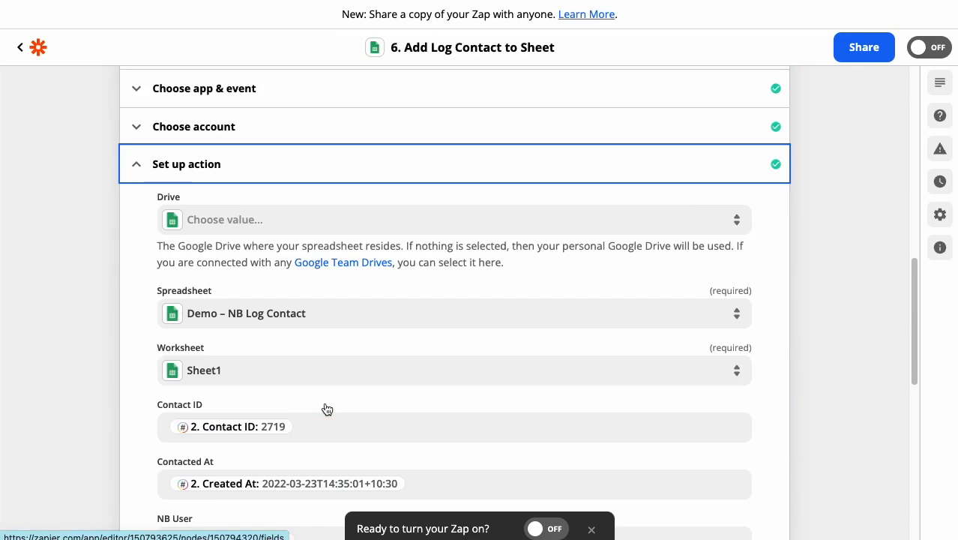
{"action": "scroll", "coordinate": [345, 408], "scroll_direction": "down", "scroll_amount": 3}
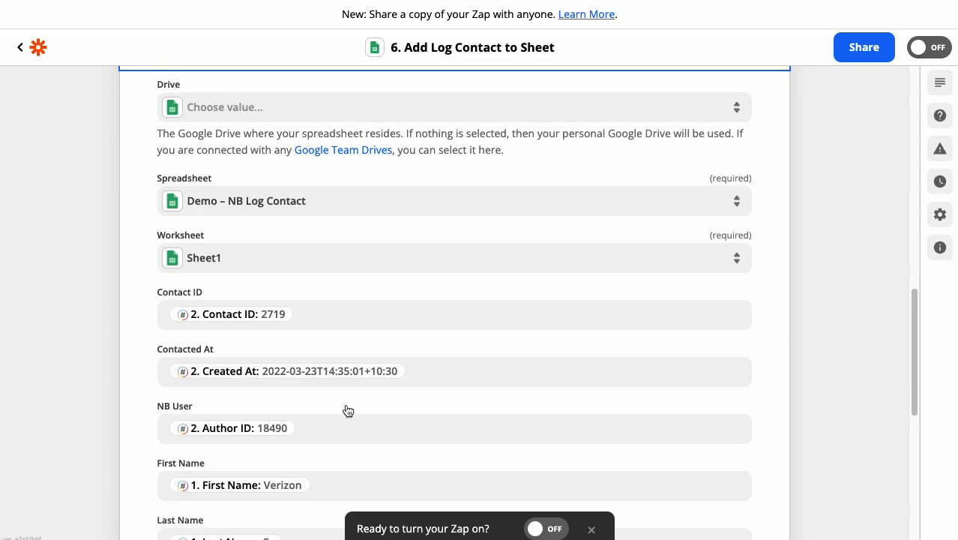
{"action": "scroll", "coordinate": [347, 411], "scroll_direction": "down", "scroll_amount": 3}
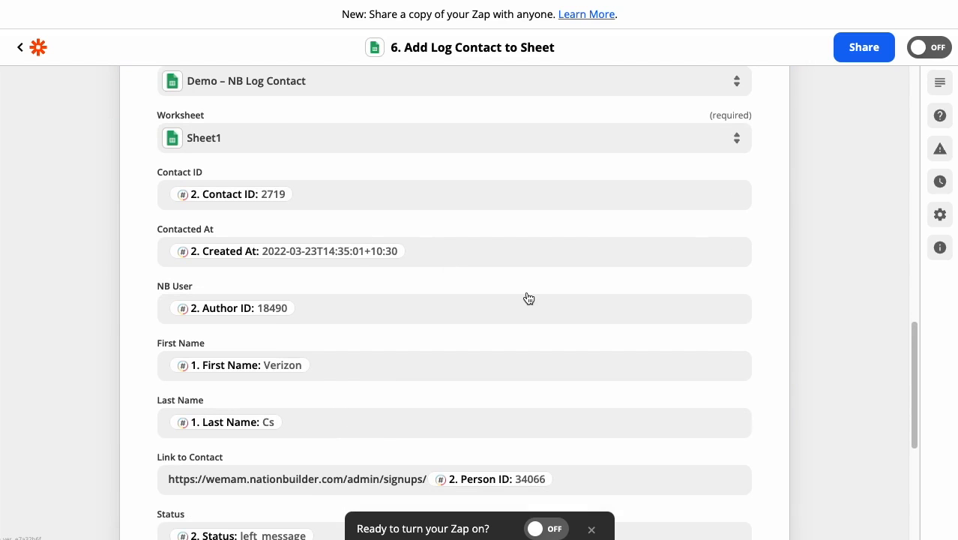
{"action": "scroll", "coordinate": [528, 299], "scroll_direction": "up", "scroll_amount": 10}
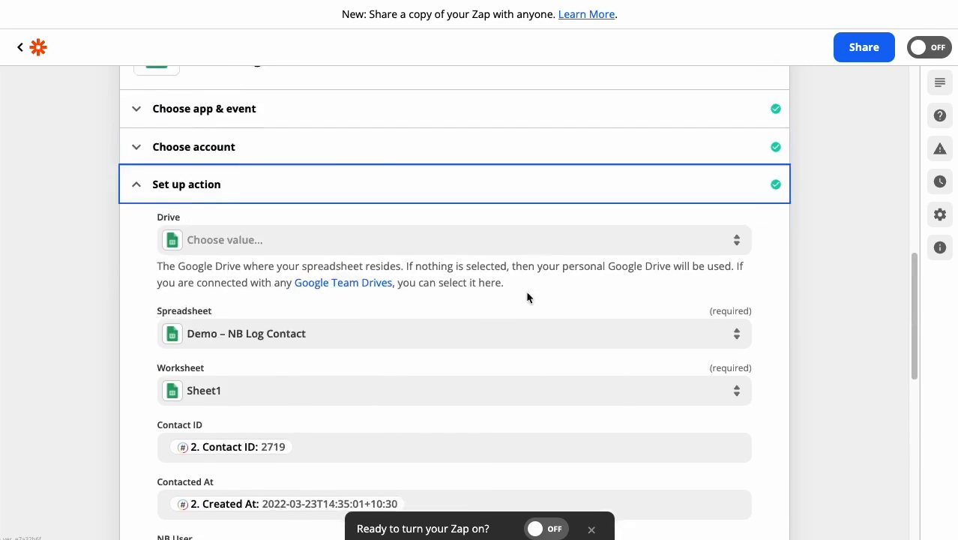
{"action": "scroll", "coordinate": [527, 298], "scroll_direction": "up", "scroll_amount": 5}
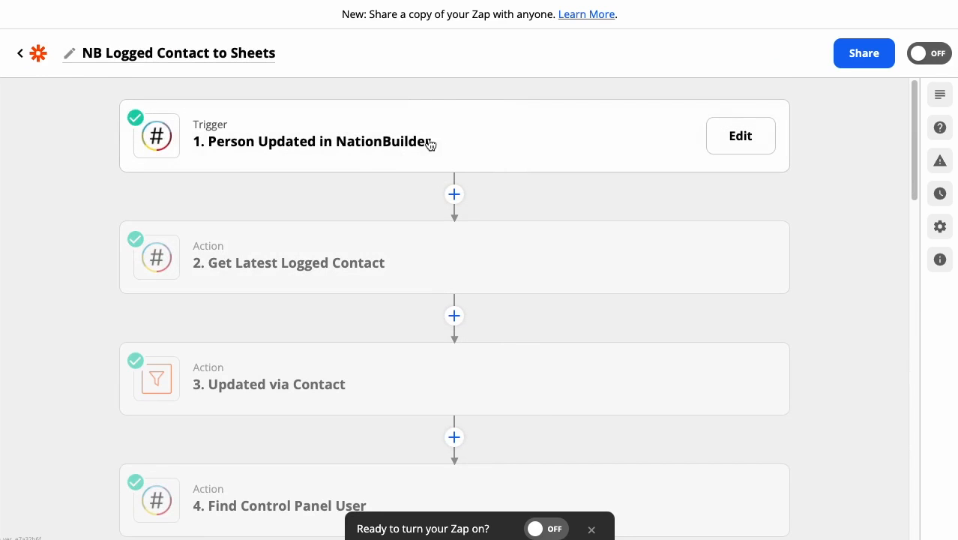
Step: Rename the Return Person in NationBuilder action as Get Full Contact's Information and close the step
{"action": "scroll", "coordinate": [500, 284], "scroll_direction": "down", "scroll_amount": 4}
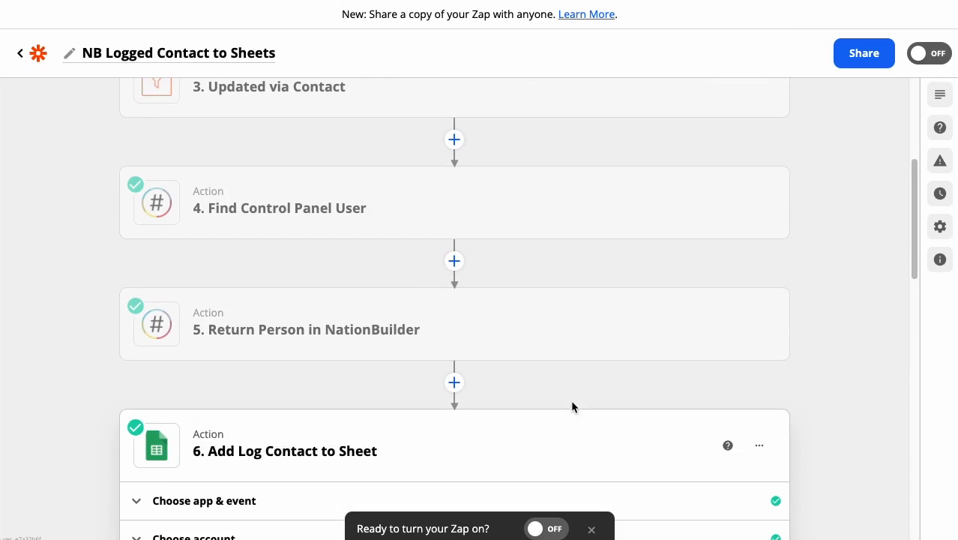
{"action": "left_click", "coordinate": [733, 330]}
{"action": "left_click", "coordinate": [759, 192]}
{"action": "left_click", "coordinate": [738, 234]}
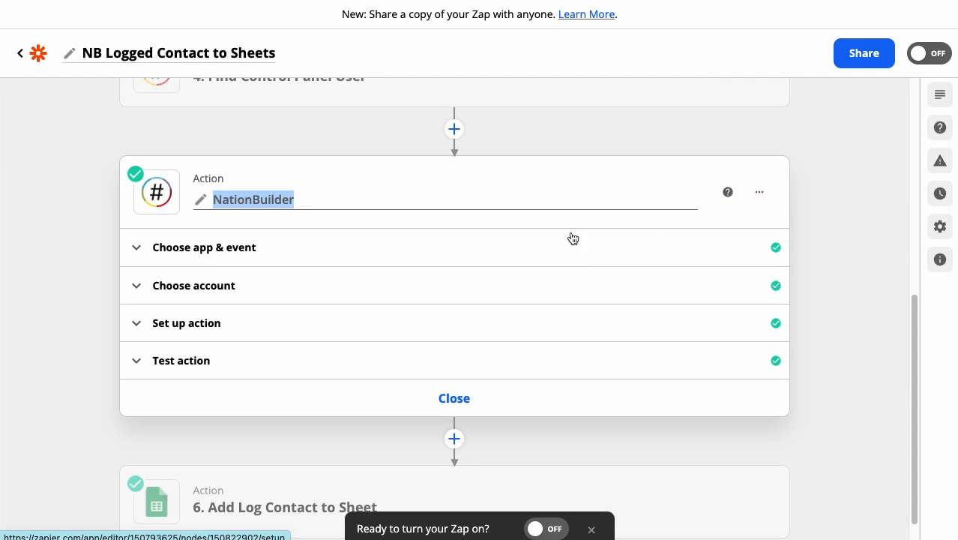
{"action": "type", "text": "Get Full"}
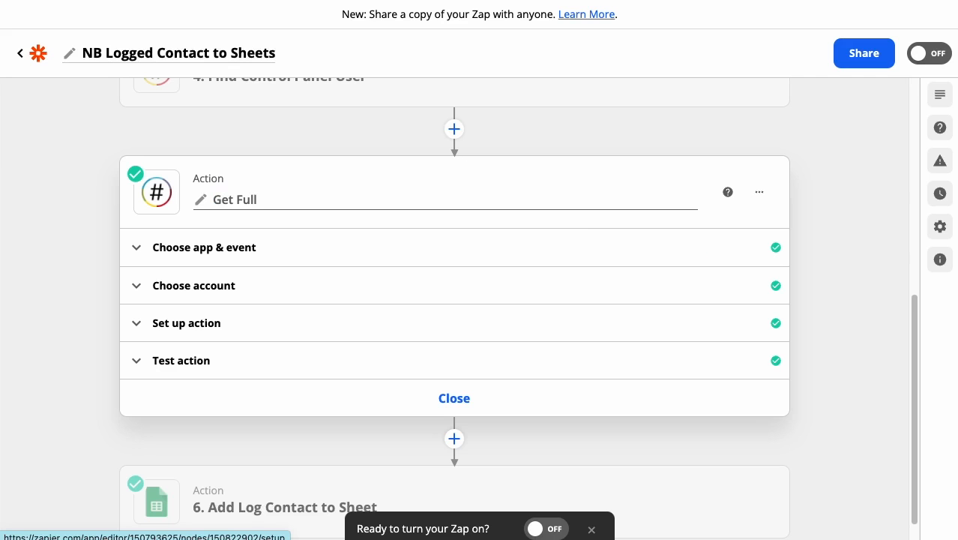
{"action": "type", "text": " Contact's Informati"}
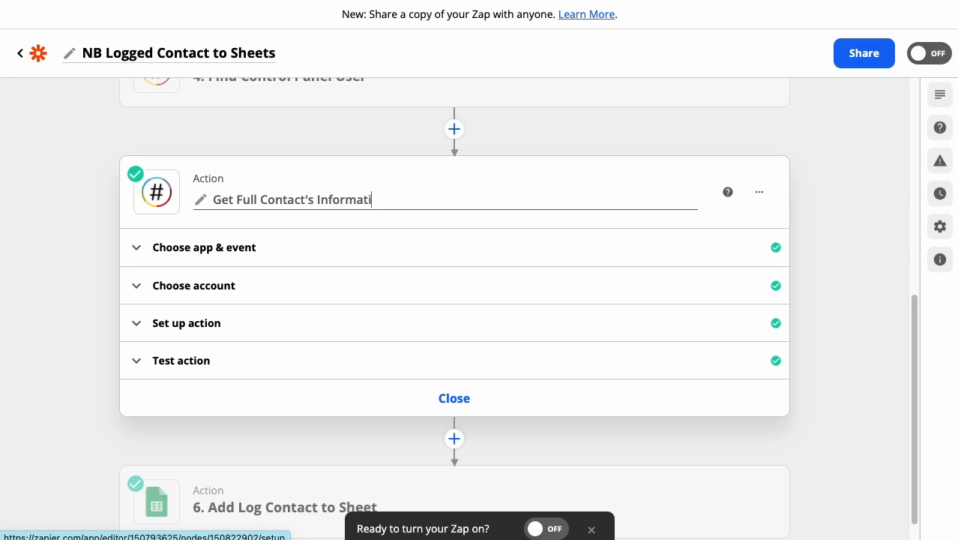
{"action": "left_click", "coordinate": [663, 182]}
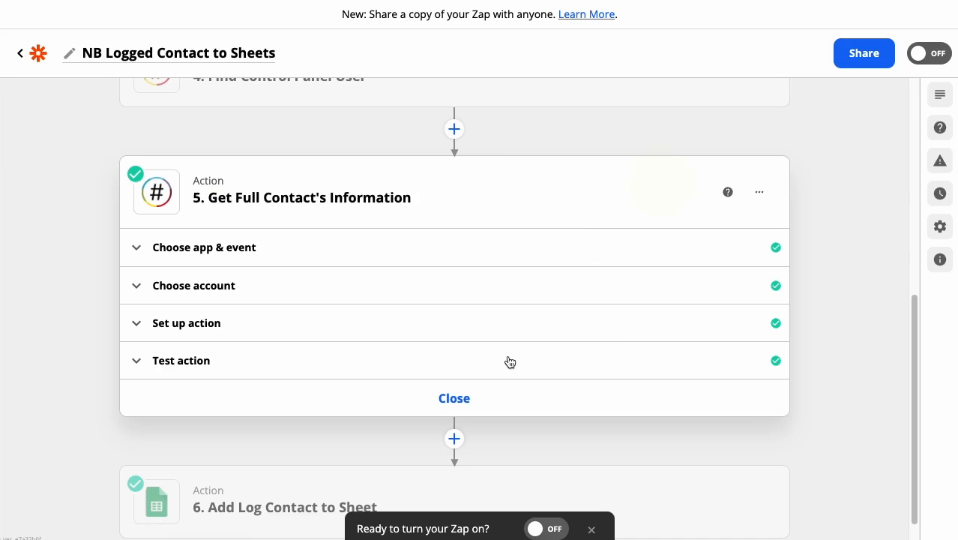
{"action": "left_click", "coordinate": [472, 400]}
Step: Review the sample person fields in the Person Updated in NationBuilder trigger's test, from first to last, and close the test results
{"action": "scroll", "coordinate": [524, 231], "scroll_direction": "up", "scroll_amount": 5}
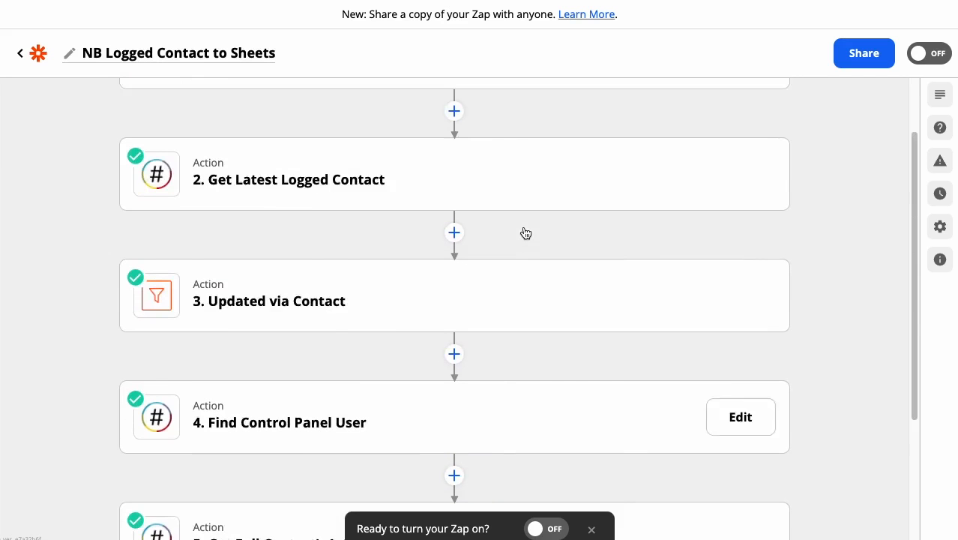
{"action": "left_click", "coordinate": [525, 151]}
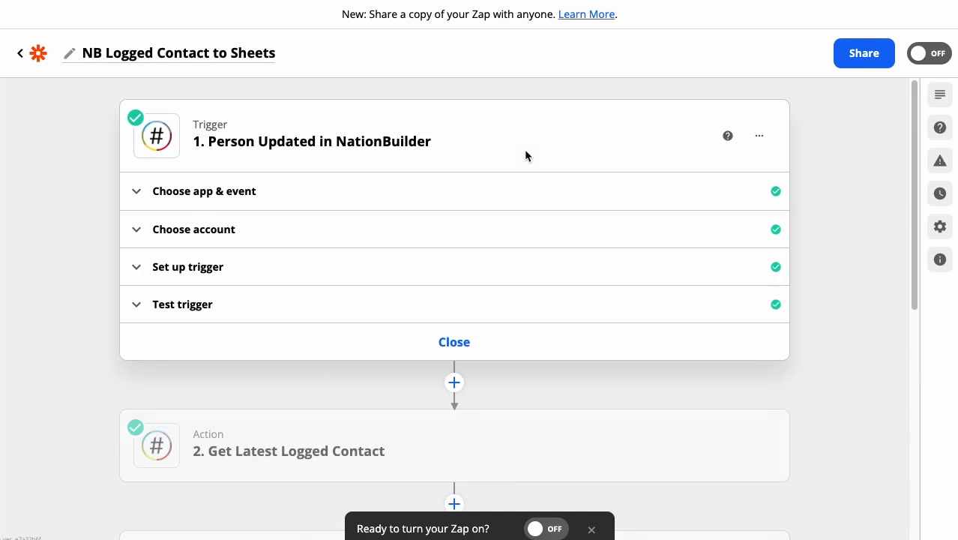
{"action": "left_click", "coordinate": [209, 306]}
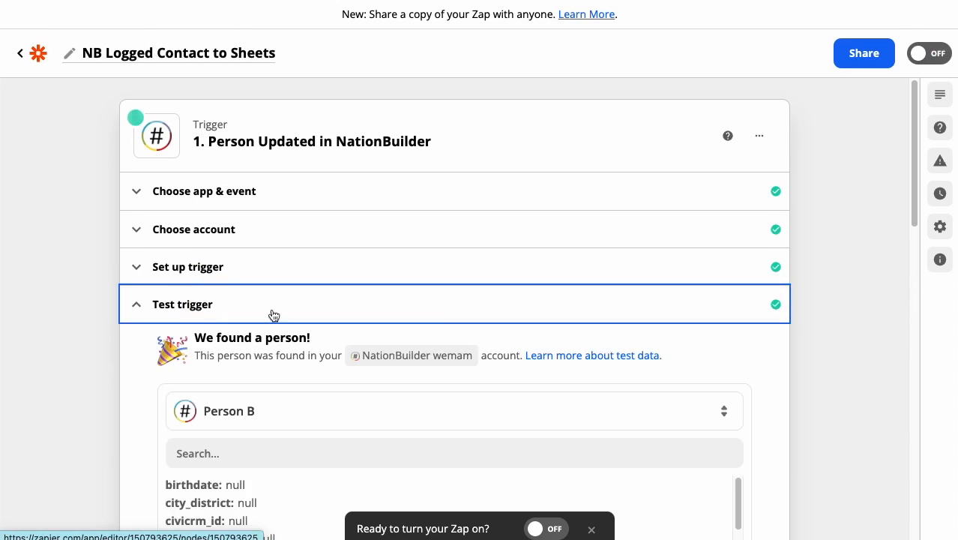
{"action": "scroll", "coordinate": [440, 330], "scroll_direction": "down", "scroll_amount": 2}
{"action": "scroll", "coordinate": [440, 330], "scroll_direction": "down", "scroll_amount": 3}
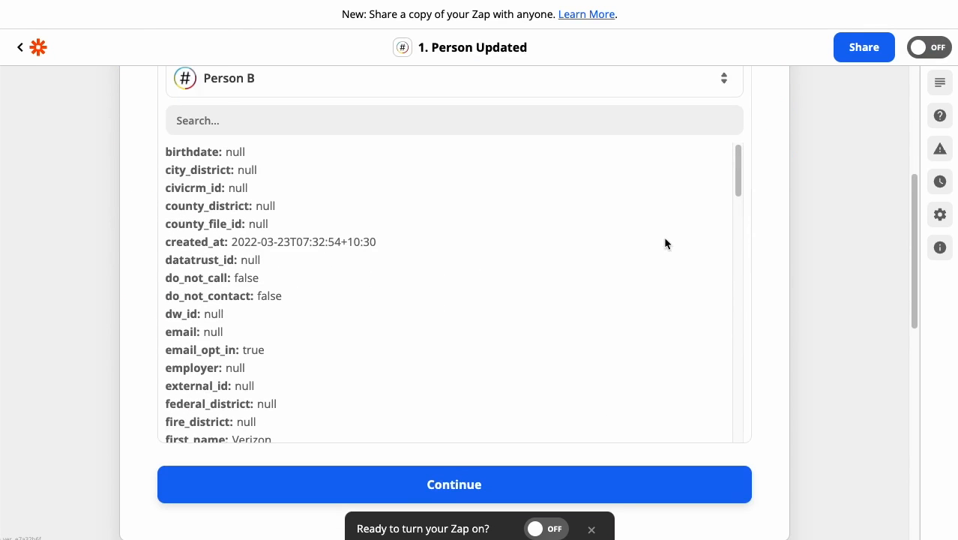
{"action": "left_click_drag", "start_coordinate": [737, 166], "coordinate": [723, 427]}
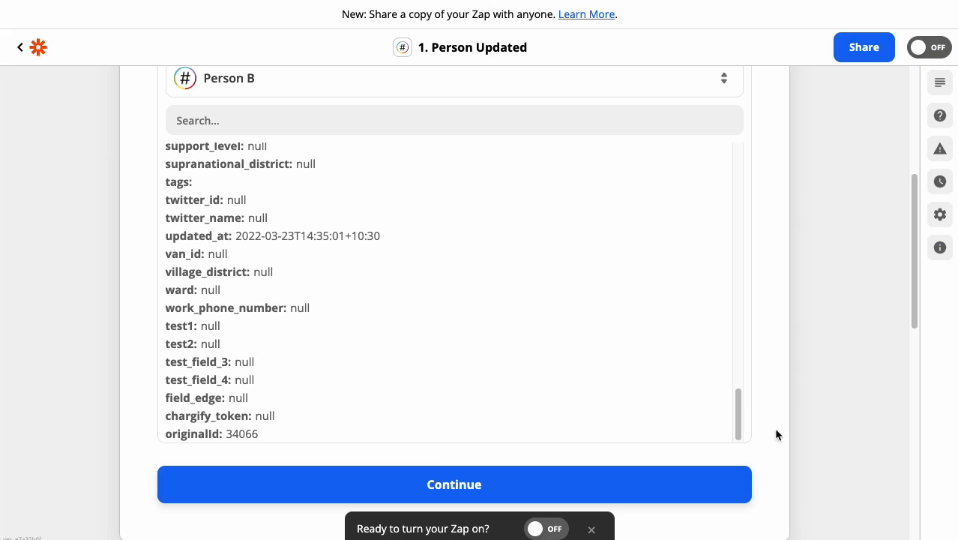
{"action": "left_click_drag", "start_coordinate": [737, 417], "coordinate": [741, 140]}
{"action": "scroll", "coordinate": [769, 167], "scroll_direction": "up", "scroll_amount": 5}
{"action": "left_click", "coordinate": [671, 198]}
Step: Open the test results of the Get Full Contact's Information action and examine the primary address fields
{"action": "scroll", "coordinate": [600, 233], "scroll_direction": "down", "scroll_amount": 5}
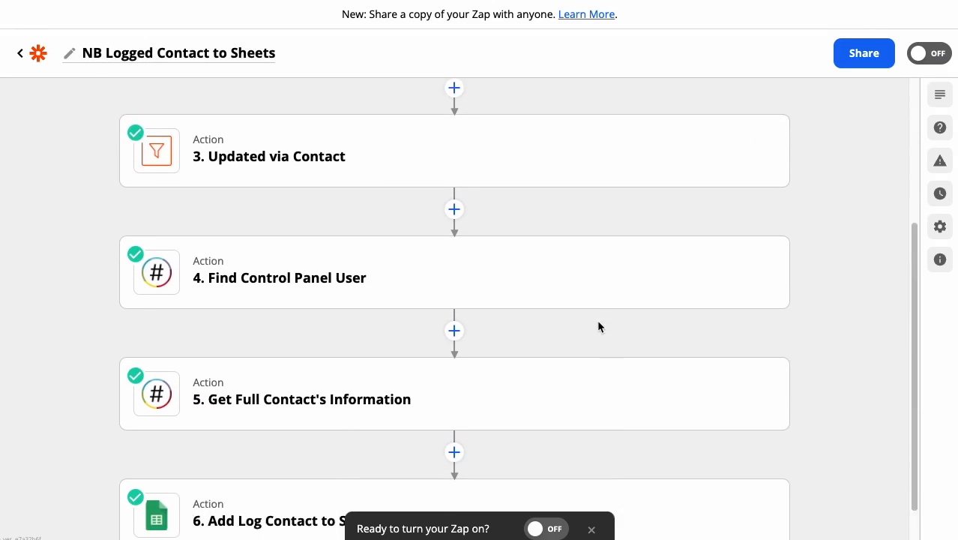
{"action": "scroll", "coordinate": [598, 326], "scroll_direction": "down", "scroll_amount": 1}
{"action": "mouse_move", "coordinate": [437, 340]}
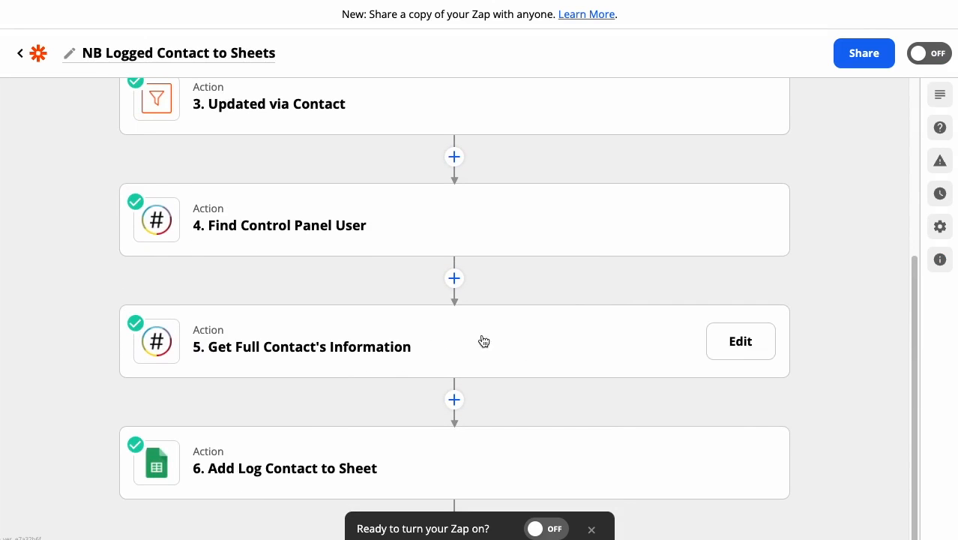
{"action": "left_click", "coordinate": [713, 342]}
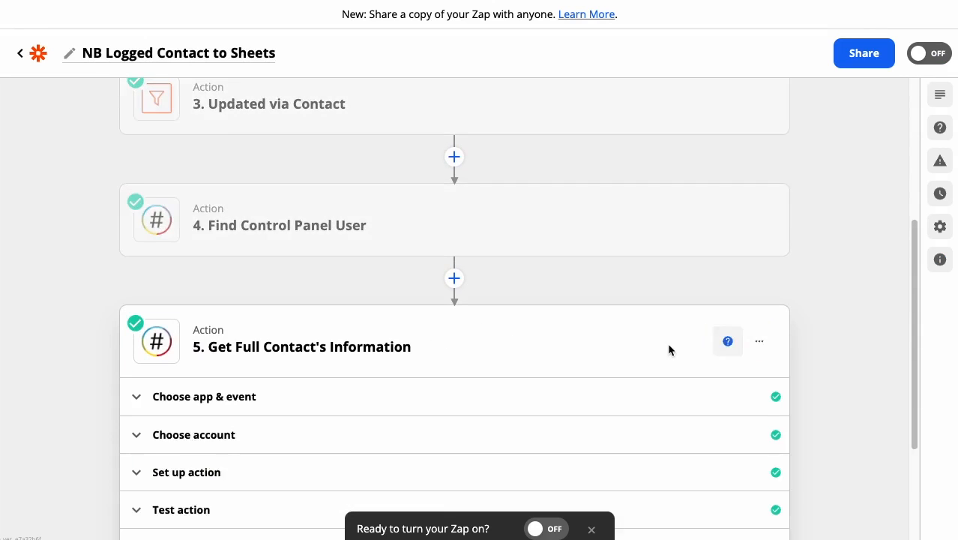
{"action": "left_click", "coordinate": [330, 364]}
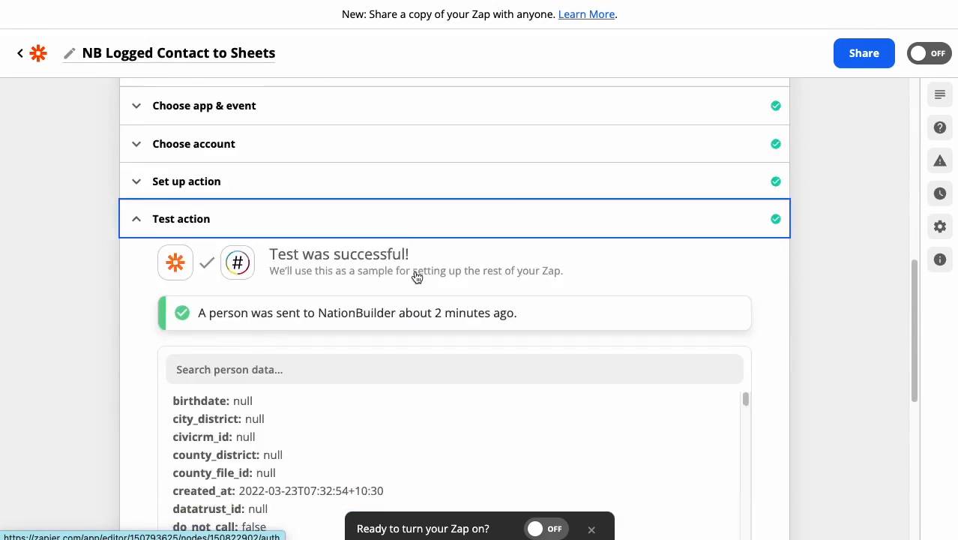
{"action": "scroll", "coordinate": [730, 240], "scroll_direction": "down", "scroll_amount": 2}
{"action": "left_click_drag", "start_coordinate": [746, 231], "coordinate": [751, 251]}
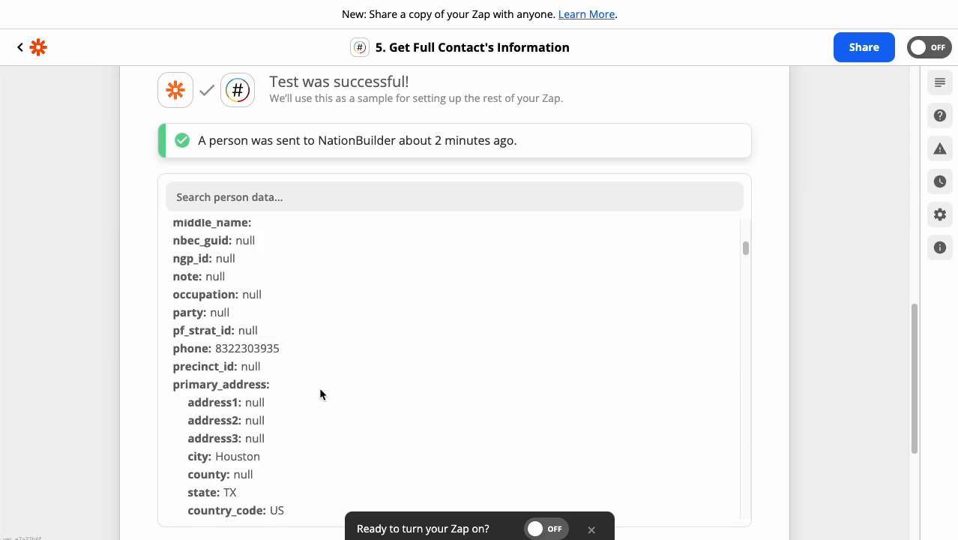
{"action": "scroll", "coordinate": [321, 394], "scroll_direction": "down", "scroll_amount": 2}
{"action": "left_click_drag", "start_coordinate": [195, 342], "coordinate": [238, 341]}
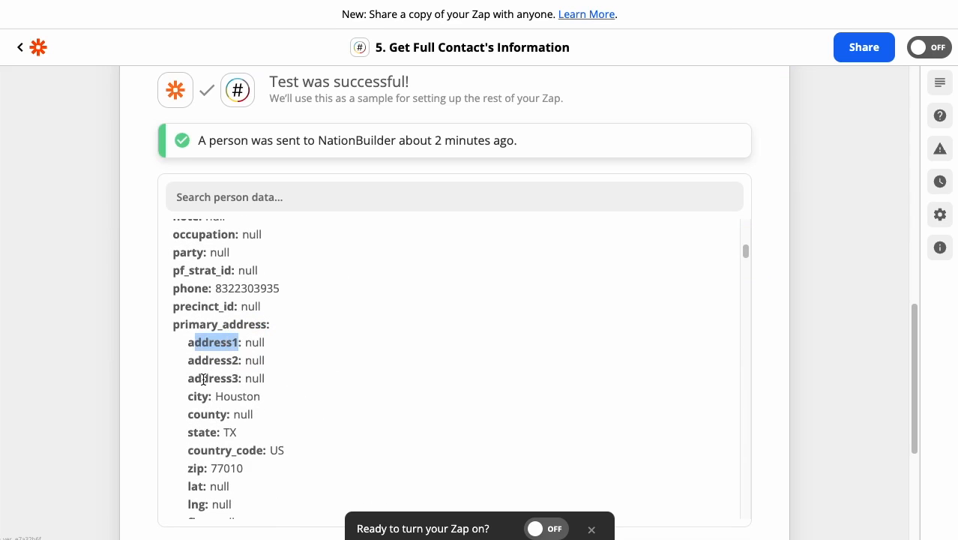
{"action": "left_click_drag", "start_coordinate": [215, 396], "coordinate": [268, 402]}
{"action": "left_click_drag", "start_coordinate": [215, 342], "coordinate": [240, 342]}
{"action": "left_click", "coordinate": [208, 396]}
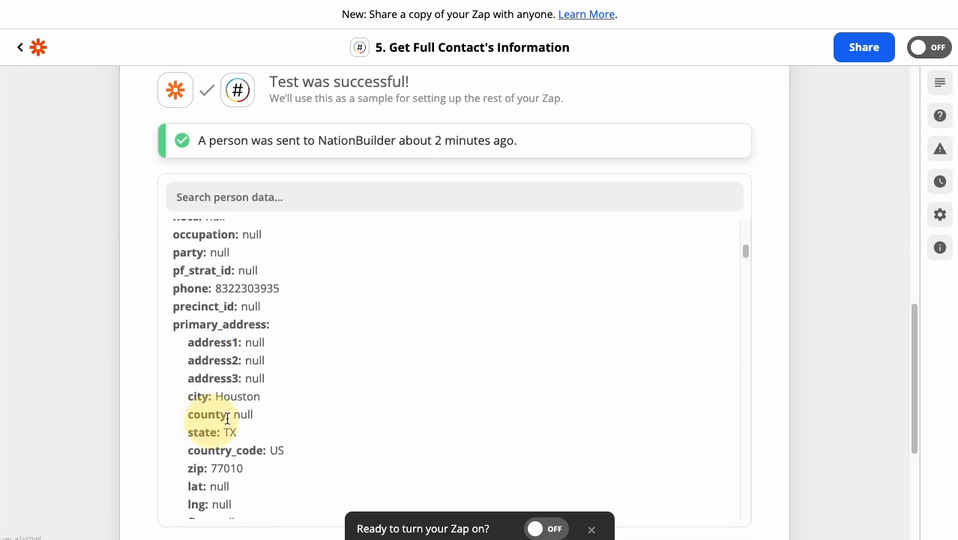
Step: Look through the remaining person fields returned by the Get Full Contact's Information test, including tags, availability and donations, and collapse the results
{"action": "left_click_drag", "start_coordinate": [745, 253], "coordinate": [743, 198]}
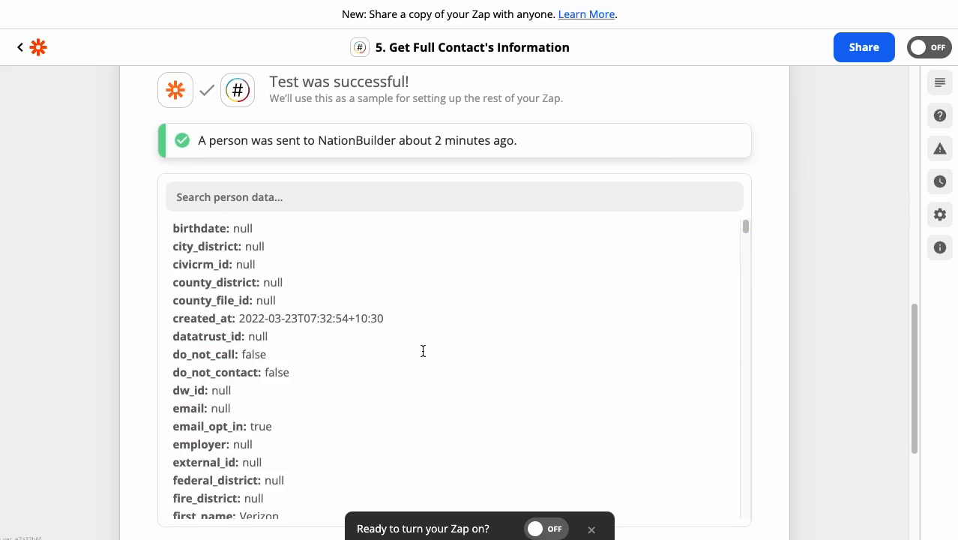
{"action": "left_click_drag", "start_coordinate": [184, 231], "coordinate": [208, 231]}
{"action": "scroll", "coordinate": [344, 298], "scroll_direction": "down", "scroll_amount": 2}
{"action": "scroll", "coordinate": [345, 302], "scroll_direction": "down", "scroll_amount": 10}
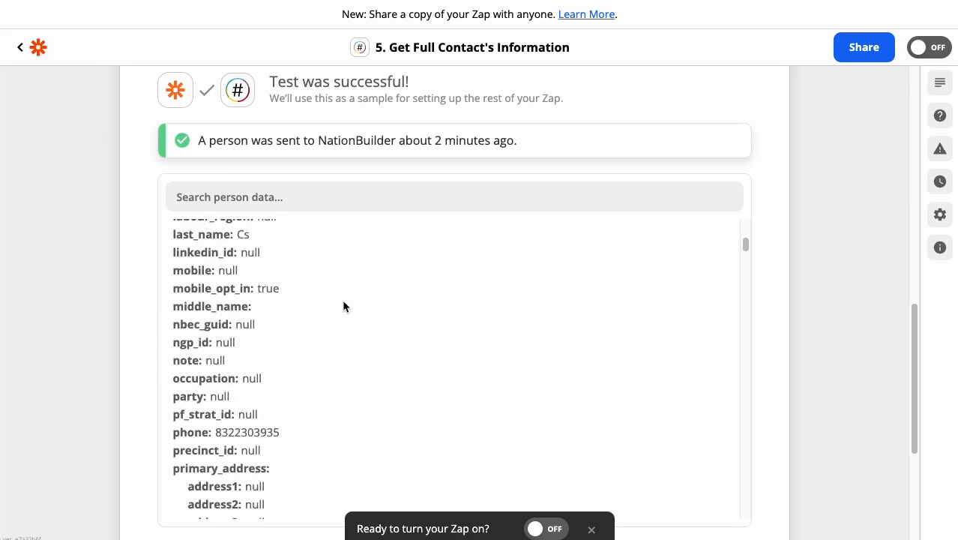
{"action": "scroll", "coordinate": [343, 307], "scroll_direction": "down", "scroll_amount": 6}
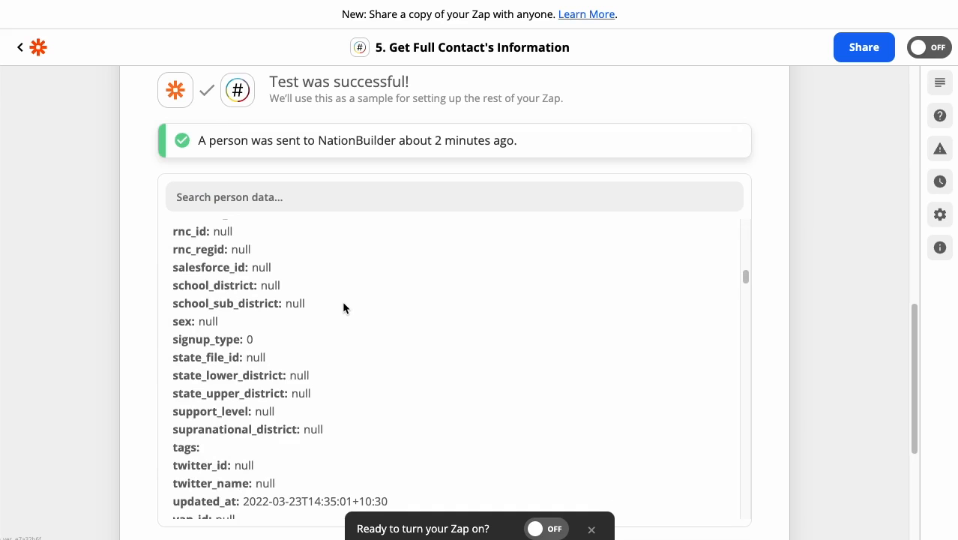
{"action": "scroll", "coordinate": [343, 304], "scroll_direction": "down", "scroll_amount": 4}
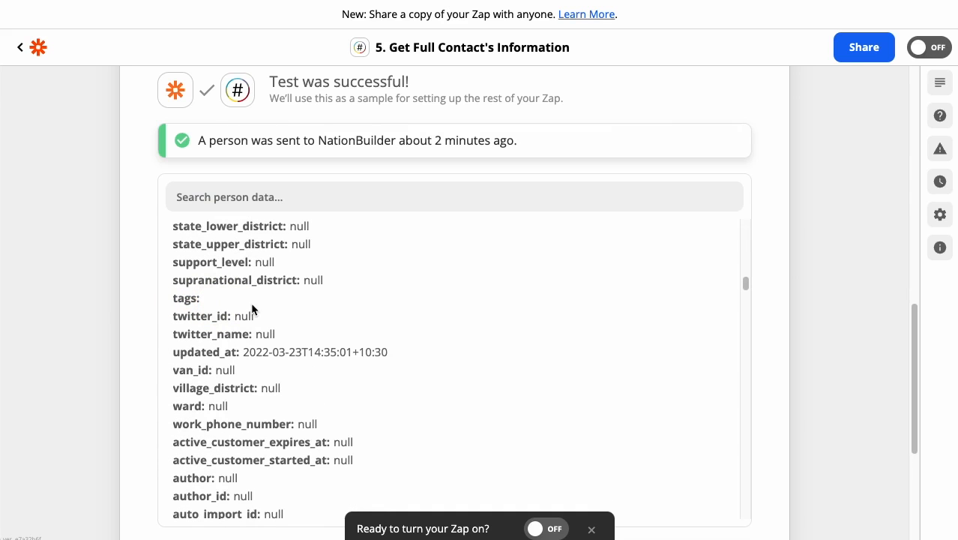
{"action": "scroll", "coordinate": [392, 344], "scroll_direction": "down", "scroll_amount": 3}
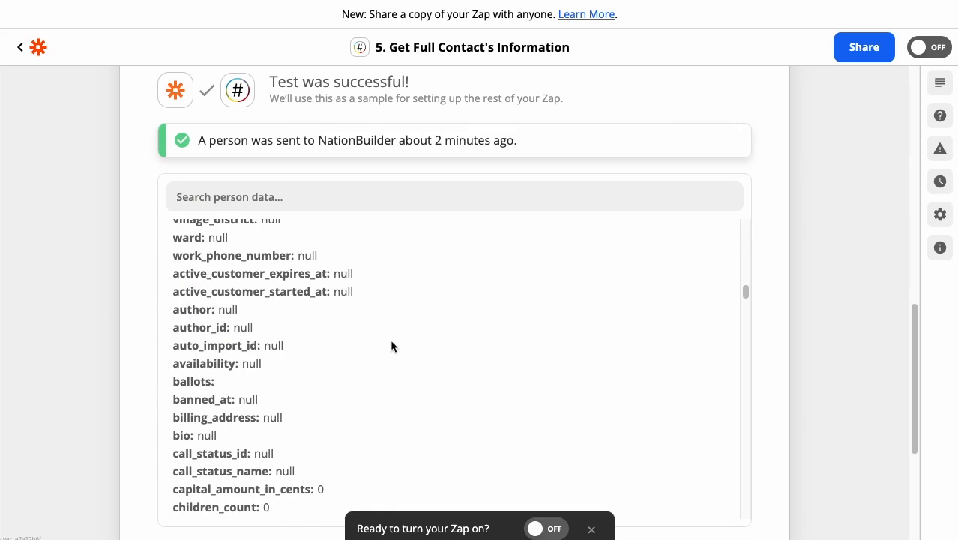
{"action": "left_click_drag", "start_coordinate": [199, 363], "coordinate": [256, 366]}
{"action": "scroll", "coordinate": [366, 396], "scroll_direction": "down", "scroll_amount": 10}
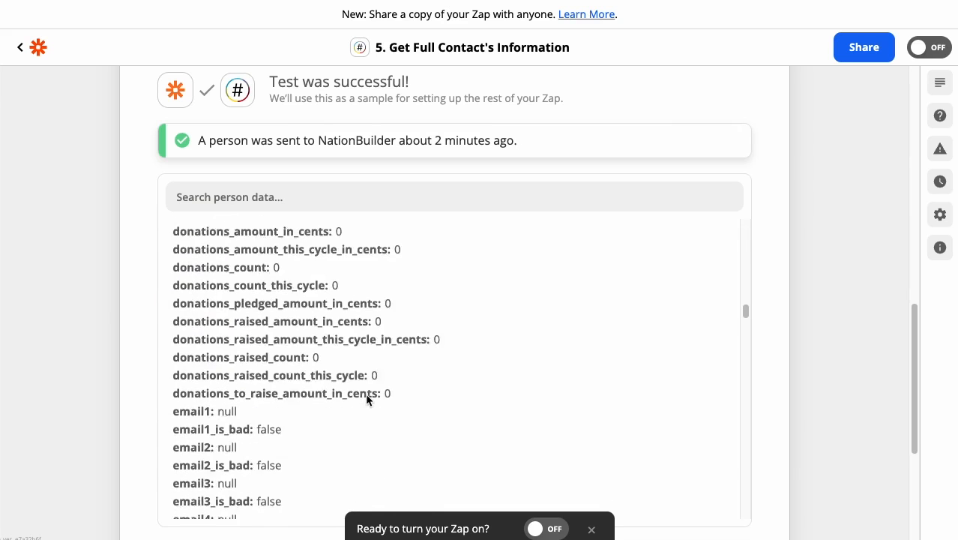
{"action": "scroll", "coordinate": [364, 394], "scroll_direction": "down", "scroll_amount": 10}
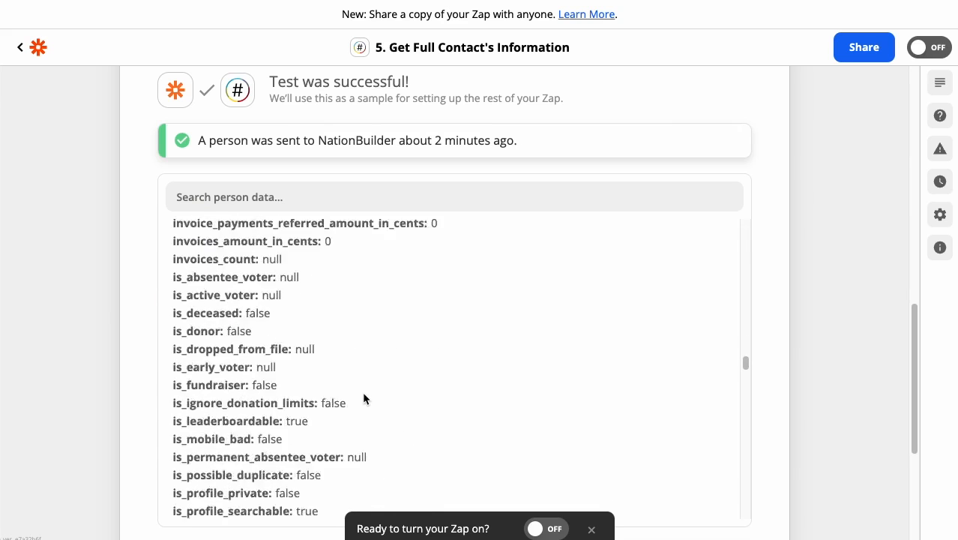
{"action": "scroll", "coordinate": [365, 395], "scroll_direction": "down", "scroll_amount": 15}
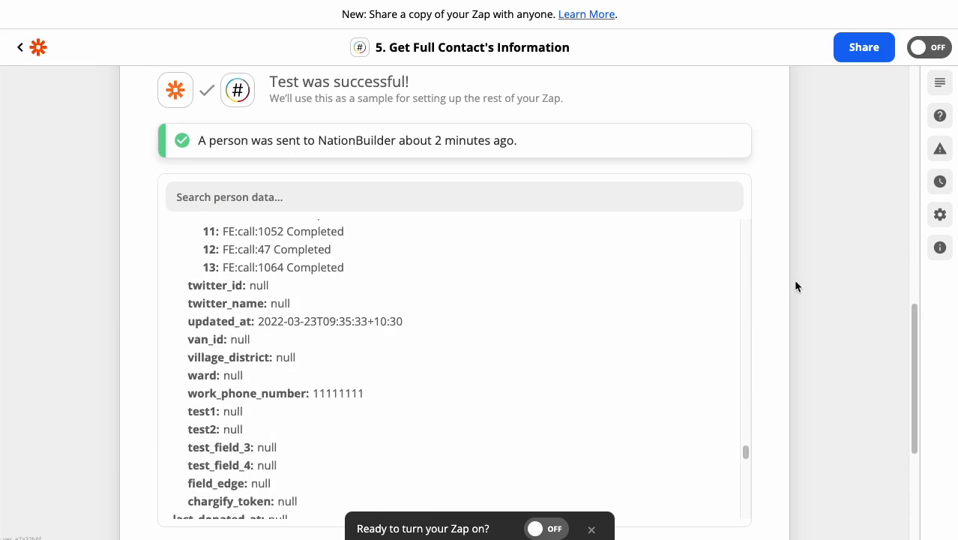
{"action": "scroll", "coordinate": [794, 286], "scroll_direction": "up", "scroll_amount": 2}
{"action": "scroll", "coordinate": [792, 278], "scroll_direction": "up", "scroll_amount": 5}
{"action": "left_click", "coordinate": [278, 307]}
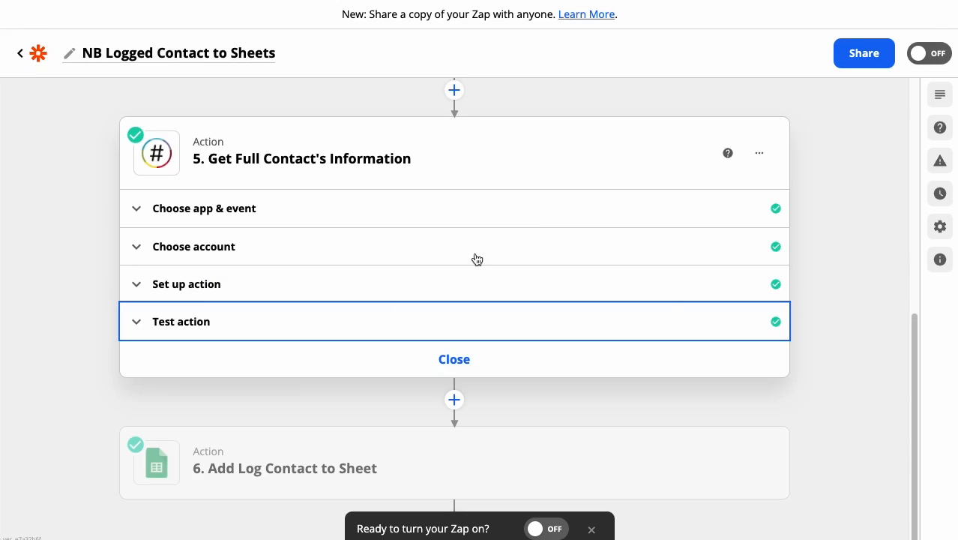
Step: Close the Get Full Contact's Information step and check the First Name and Last Name columns in the Demo – NB Log Contact sheet
{"action": "left_click", "coordinate": [403, 363]}
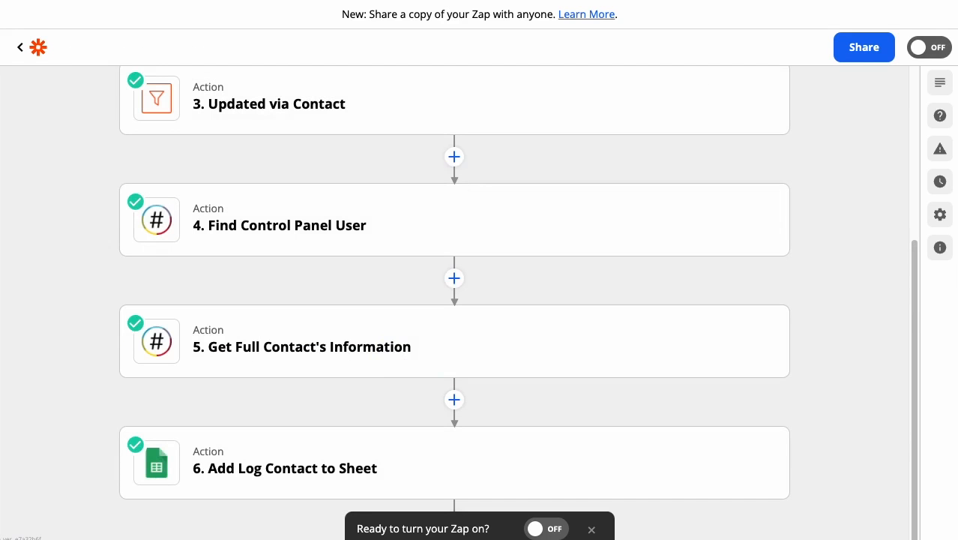
{"action": "left_click", "coordinate": [555, 2]}
{"action": "left_click", "coordinate": [362, 125]}
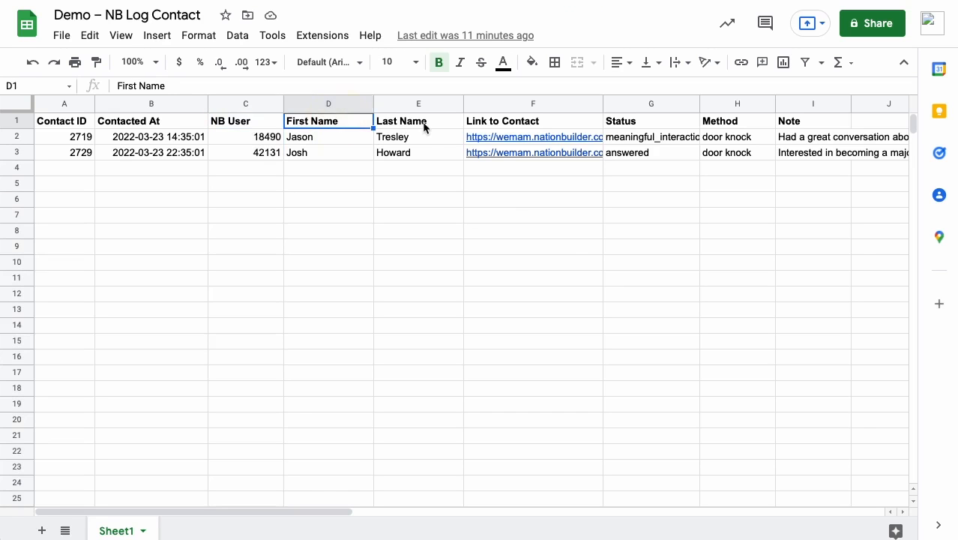
{"action": "left_click", "coordinate": [424, 124]}
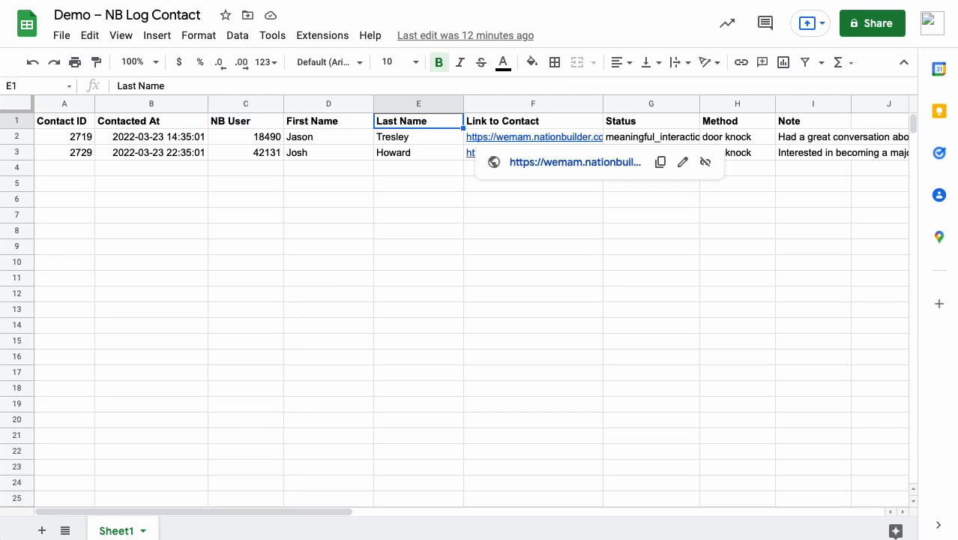
{"action": "left_click", "coordinate": [367, 2]}
Step: Open the setup of the Add Log Contact to Sheet action in the Zap and review its spreadsheet, worksheet and column mappings
{"action": "mouse_move", "coordinate": [597, 353]}
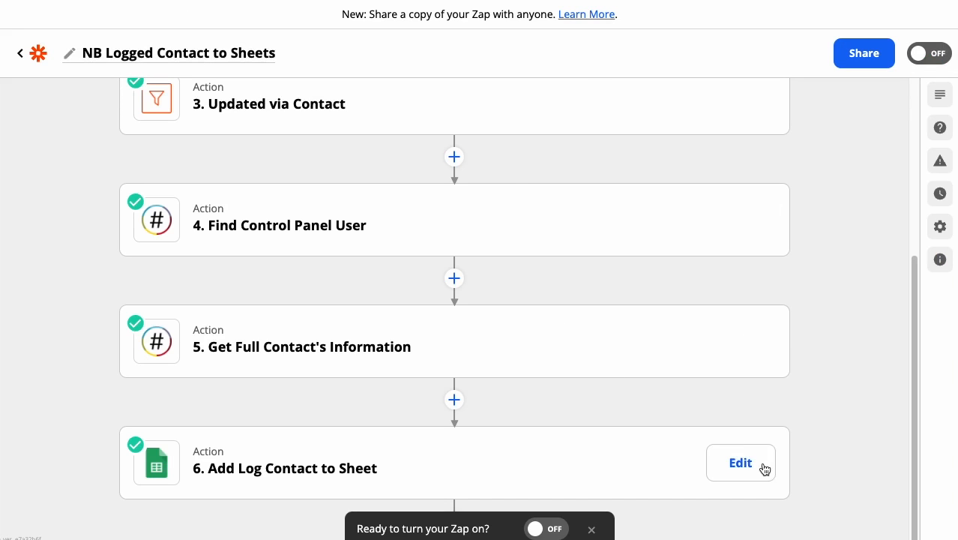
{"action": "left_click", "coordinate": [762, 468]}
{"action": "scroll", "coordinate": [587, 289], "scroll_direction": "down", "scroll_amount": 3}
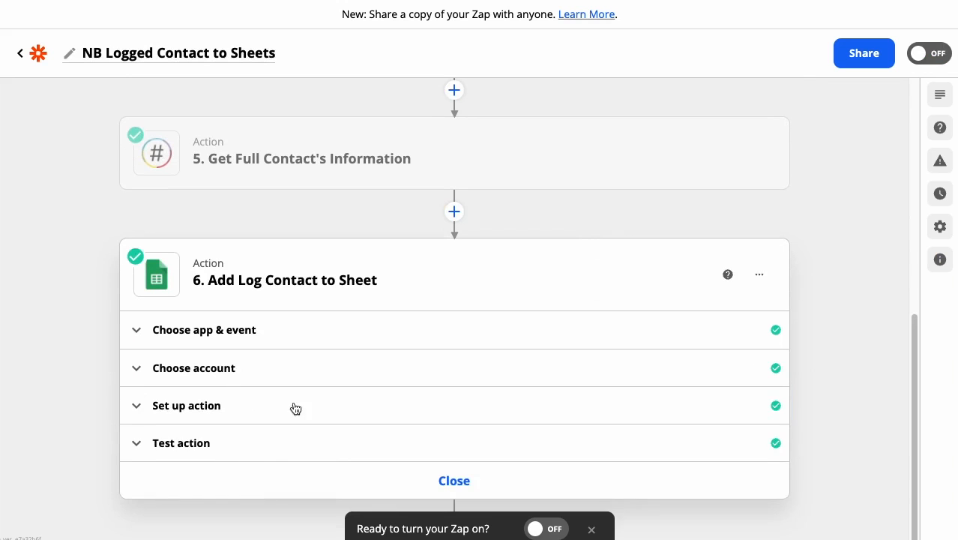
{"action": "left_click", "coordinate": [302, 406]}
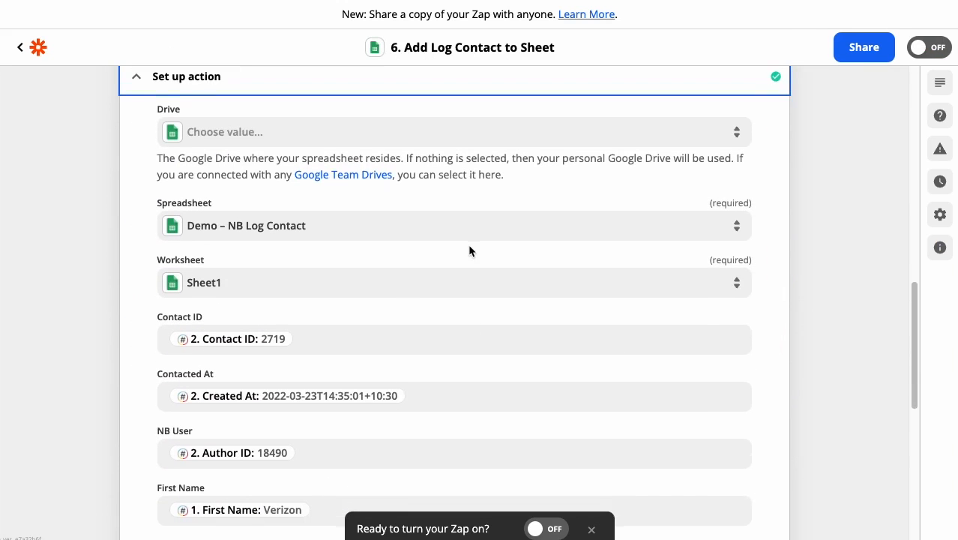
{"action": "scroll", "coordinate": [449, 248], "scroll_direction": "down", "scroll_amount": 1}
{"action": "scroll", "coordinate": [534, 285], "scroll_direction": "down", "scroll_amount": 1}
{"action": "scroll", "coordinate": [534, 283], "scroll_direction": "down", "scroll_amount": 5}
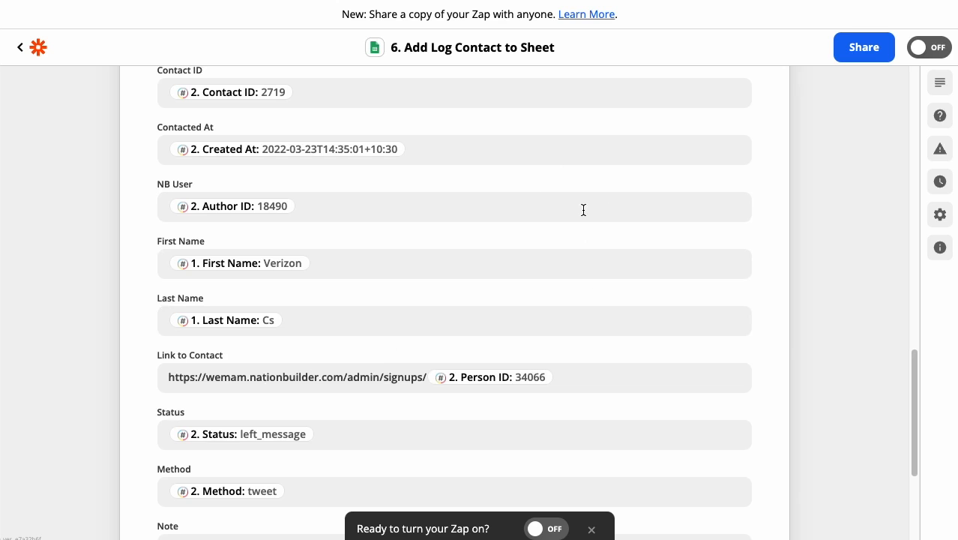
{"action": "scroll", "coordinate": [585, 209], "scroll_direction": "down", "scroll_amount": 5}
{"action": "scroll", "coordinate": [585, 211], "scroll_direction": "up", "scroll_amount": 6}
{"action": "scroll", "coordinate": [585, 212], "scroll_direction": "up", "scroll_amount": 3}
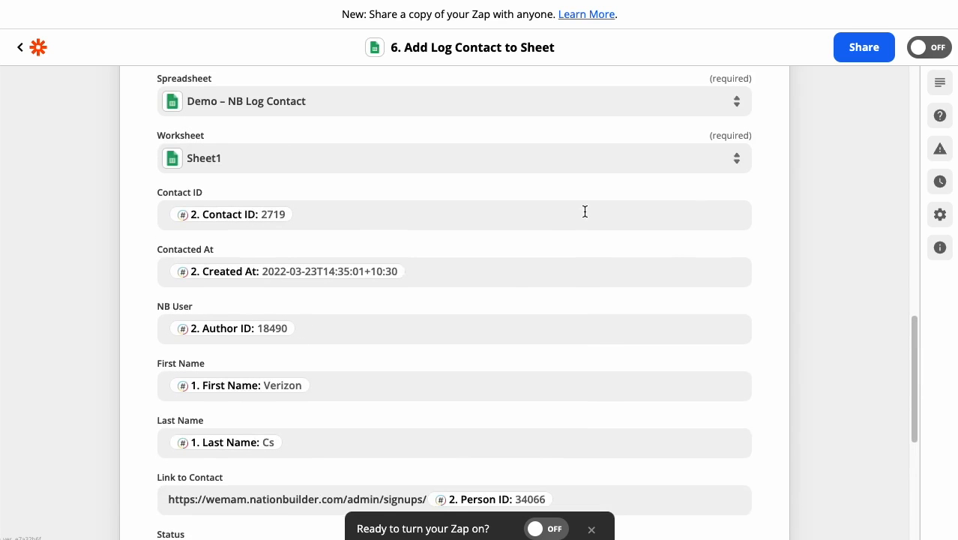
Step: Examine the data sources offered for the Contact ID field, the remaining column mappings and the preceding workflow steps
{"action": "left_click", "coordinate": [397, 220]}
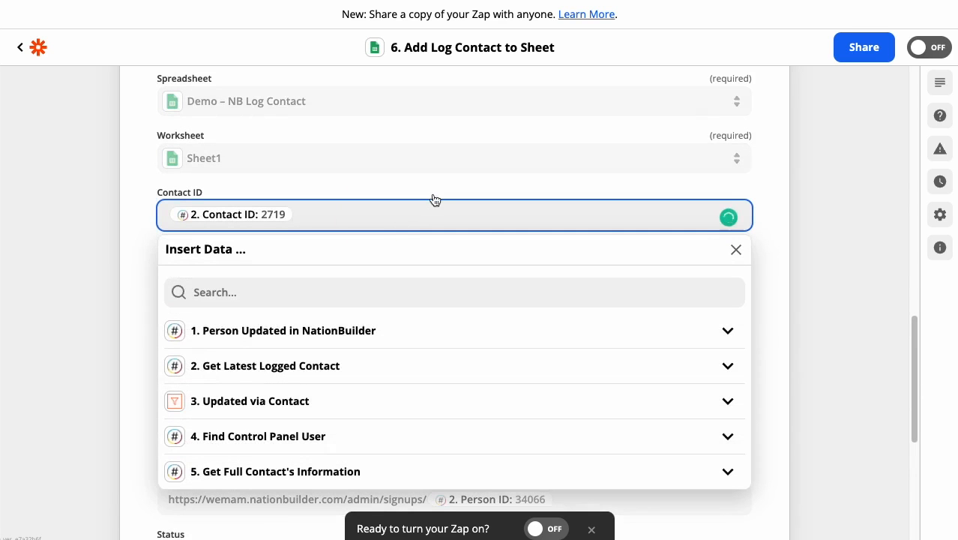
{"action": "left_click", "coordinate": [140, 196]}
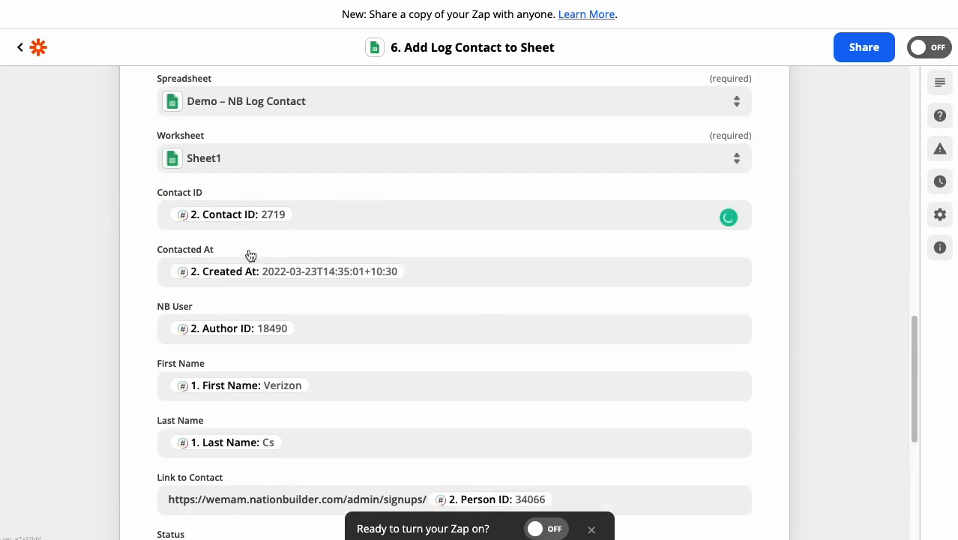
{"action": "scroll", "coordinate": [379, 285], "scroll_direction": "down", "scroll_amount": 3}
{"action": "scroll", "coordinate": [380, 288], "scroll_direction": "down", "scroll_amount": 3}
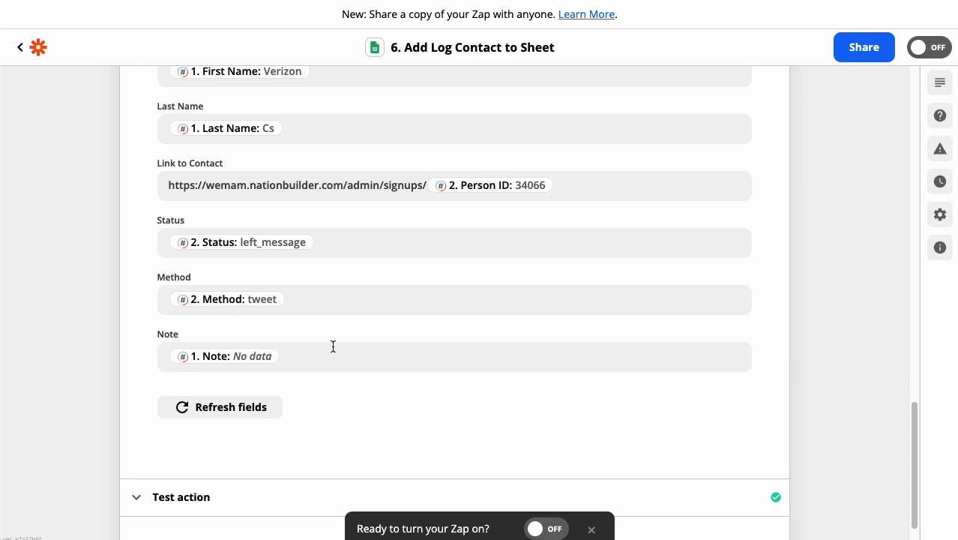
{"action": "scroll", "coordinate": [333, 346], "scroll_direction": "up", "scroll_amount": 15}
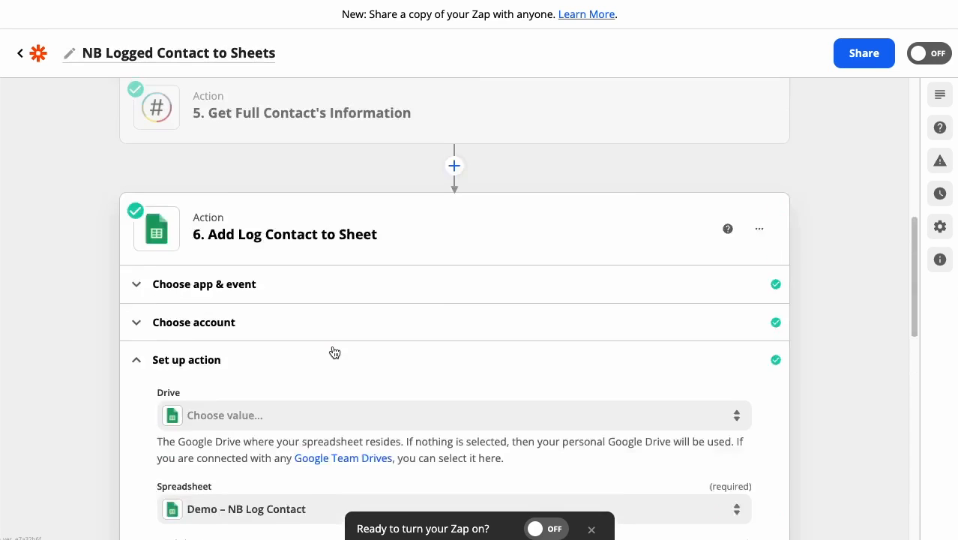
{"action": "scroll", "coordinate": [310, 364], "scroll_direction": "down", "scroll_amount": 3}
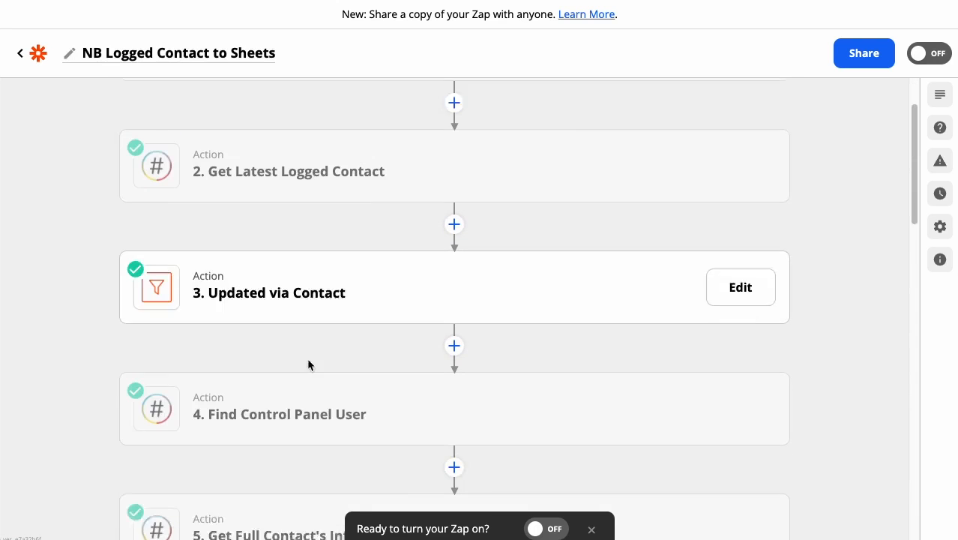
{"action": "scroll", "coordinate": [359, 254], "scroll_direction": "down", "scroll_amount": 8}
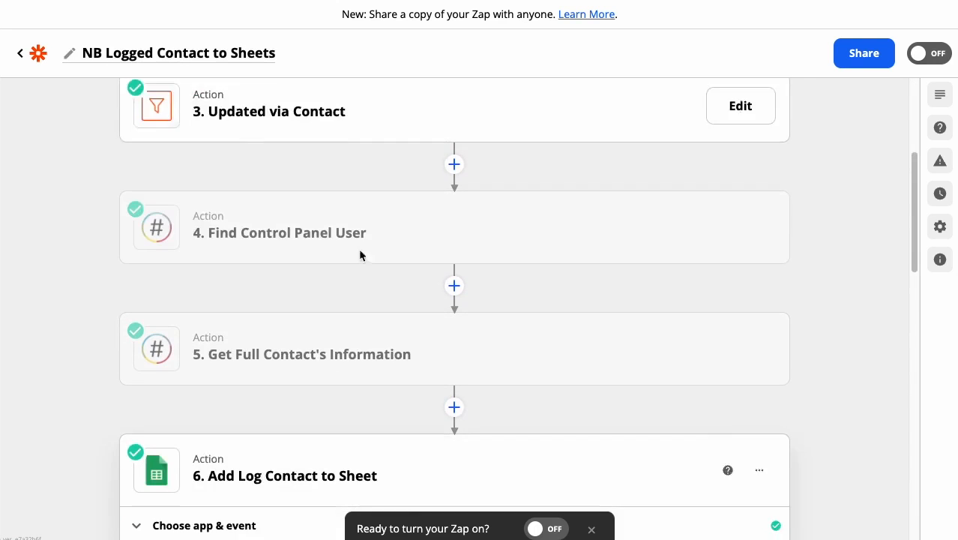
{"action": "scroll", "coordinate": [360, 256], "scroll_direction": "down", "scroll_amount": 5}
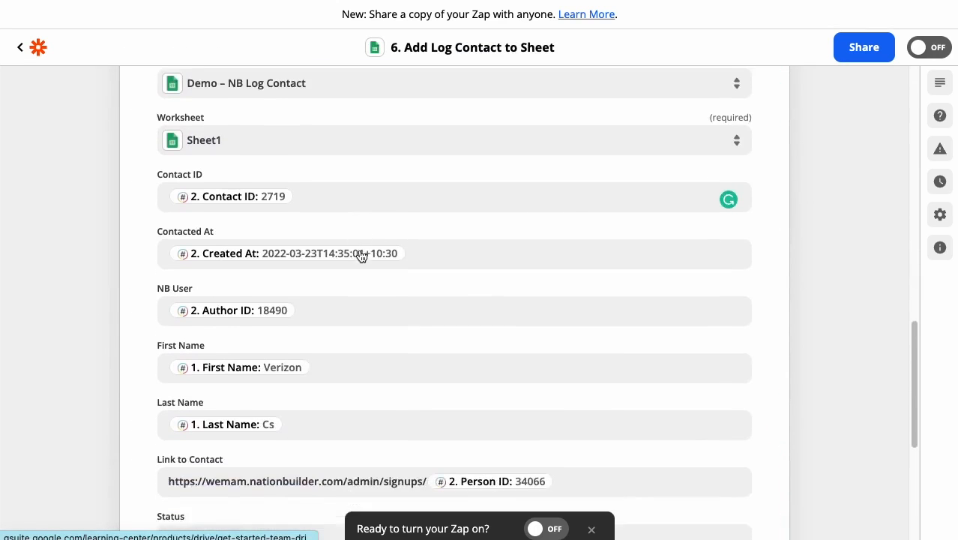
Step: Clear the existing mapping of the Last Name column in the Add Log Contact to Sheet action
{"action": "left_click", "coordinate": [336, 249]}
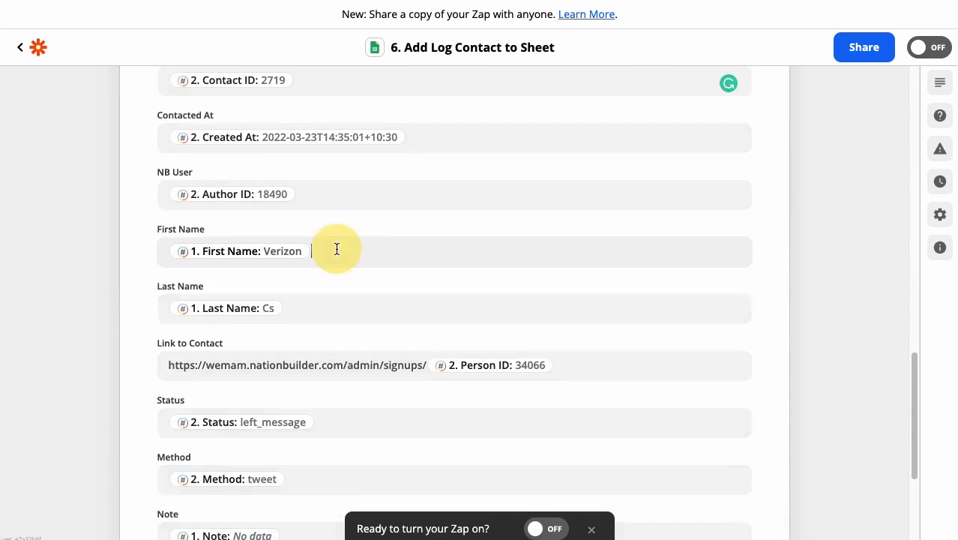
{"action": "left_click", "coordinate": [386, 235]}
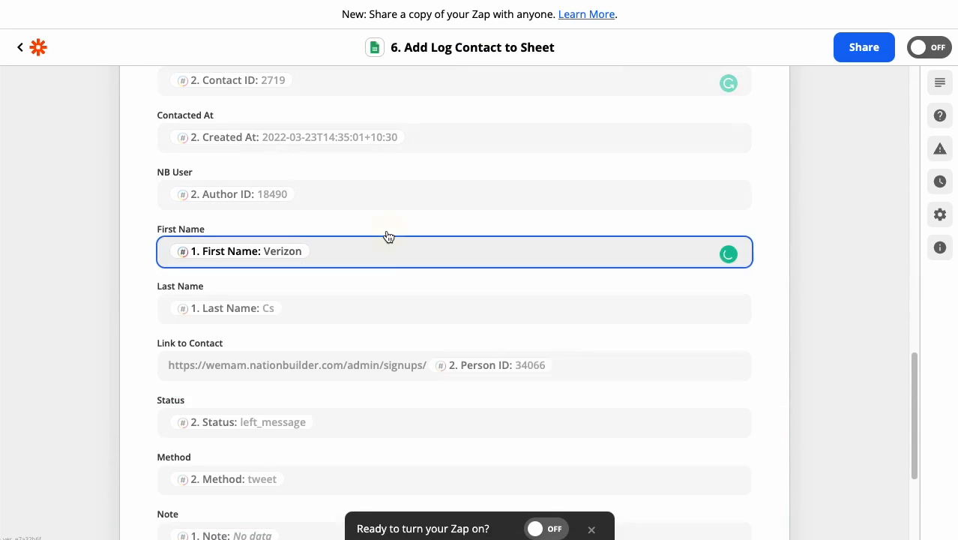
{"action": "scroll", "coordinate": [349, 304], "scroll_direction": "down", "scroll_amount": 1}
{"action": "left_click", "coordinate": [357, 281]}
{"action": "key", "text": "BackSpace"}
{"action": "scroll", "coordinate": [377, 268], "scroll_direction": "down", "scroll_amount": 3}
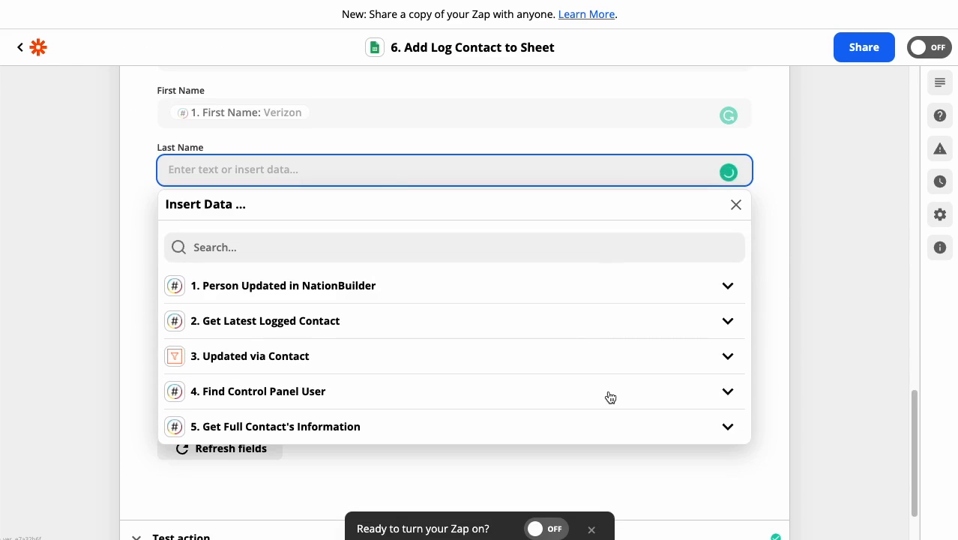
Step: Map the Last Name column to the Party field from the full option list of Get Full Contact's Information
{"action": "left_click", "coordinate": [724, 426]}
{"action": "scroll", "coordinate": [533, 395], "scroll_direction": "down", "scroll_amount": 1}
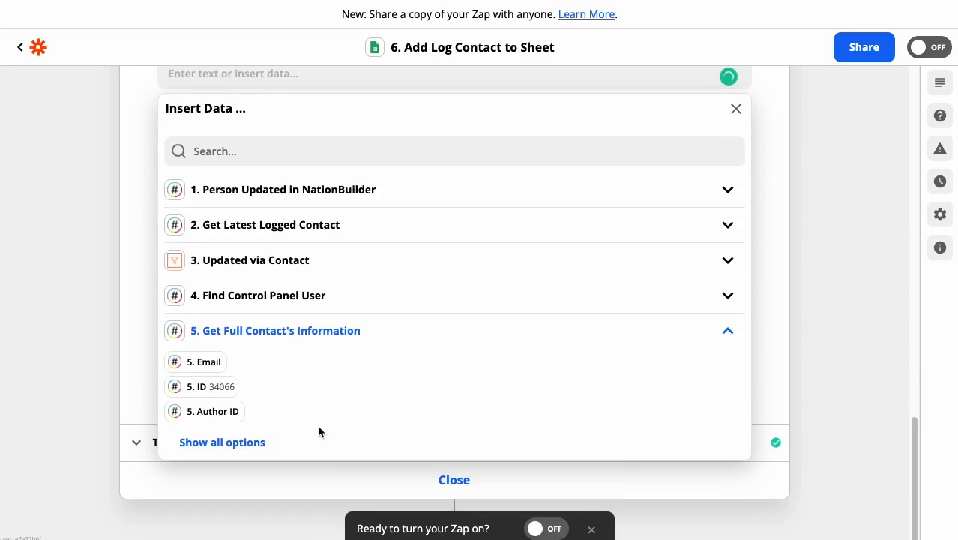
{"action": "left_click", "coordinate": [238, 444]}
{"action": "scroll", "coordinate": [395, 402], "scroll_direction": "down", "scroll_amount": 1}
{"action": "scroll", "coordinate": [395, 402], "scroll_direction": "down", "scroll_amount": 10}
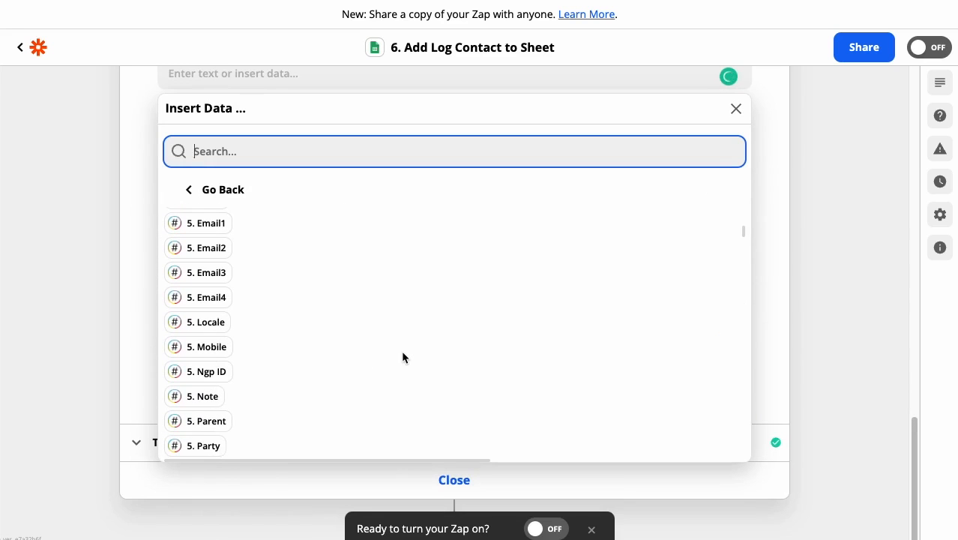
{"action": "scroll", "coordinate": [402, 358], "scroll_direction": "down", "scroll_amount": 4}
{"action": "scroll", "coordinate": [403, 358], "scroll_direction": "up", "scroll_amount": 2}
{"action": "scroll", "coordinate": [403, 357], "scroll_direction": "up", "scroll_amount": 1}
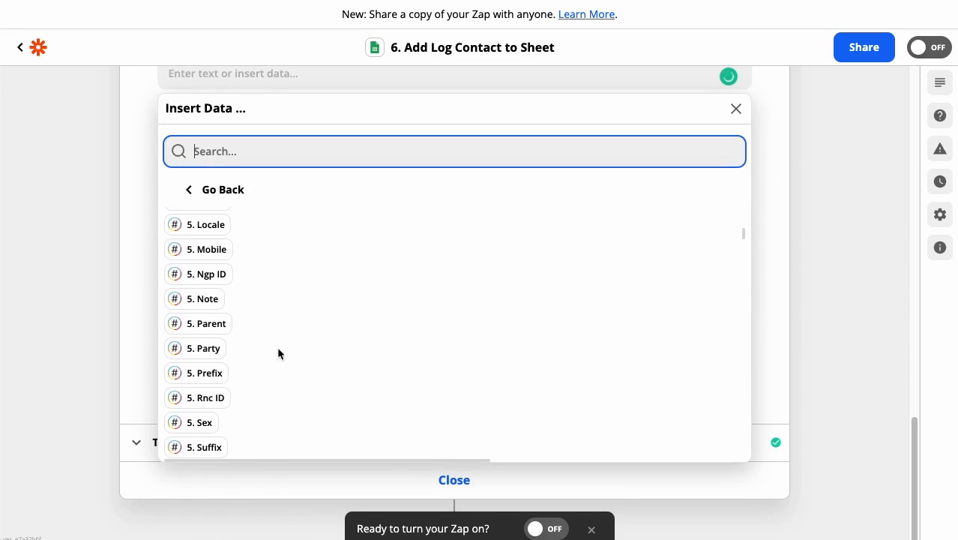
{"action": "left_click", "coordinate": [210, 350]}
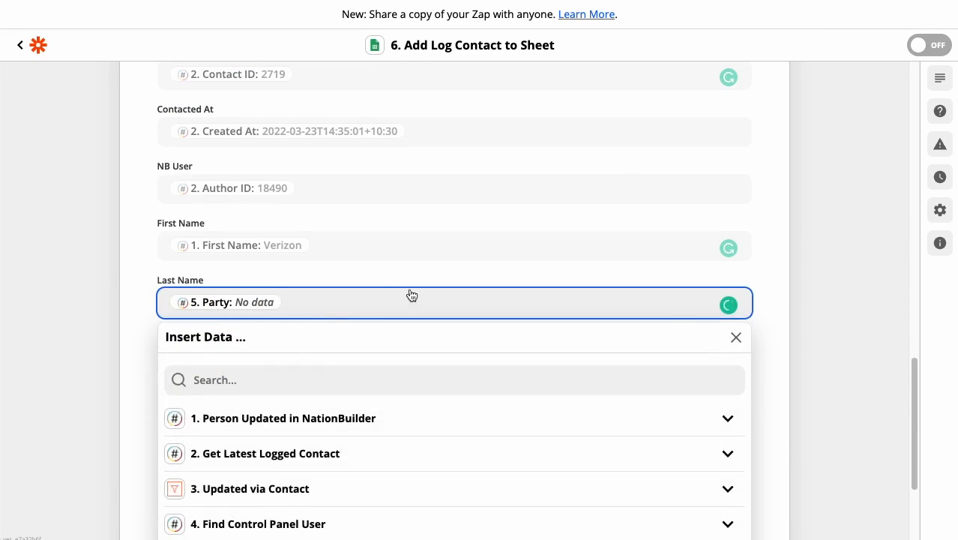
{"action": "left_click", "coordinate": [756, 293]}
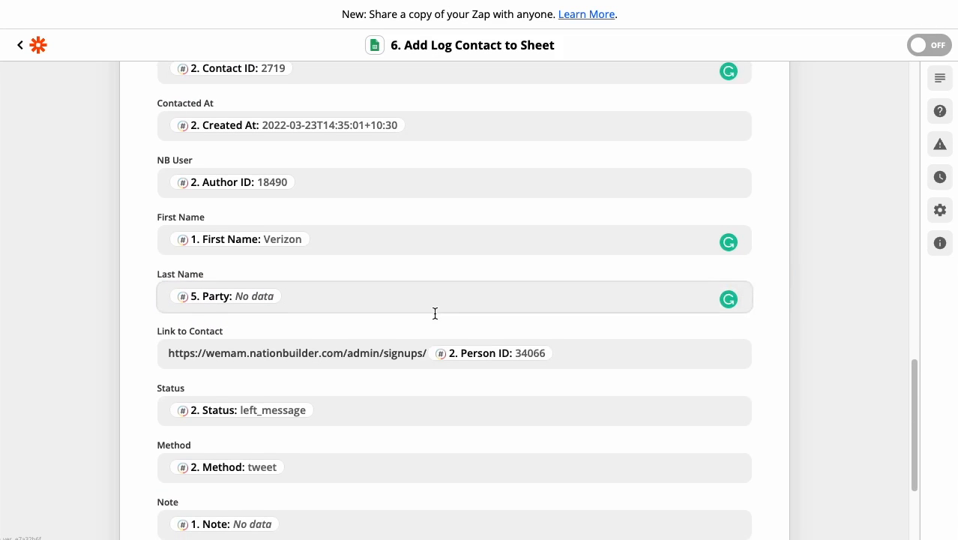
Step: Replace the nation name in the Link to Contact URL with slug, keeping the Person ID at its end
{"action": "scroll", "coordinate": [437, 314], "scroll_direction": "down", "scroll_amount": 2}
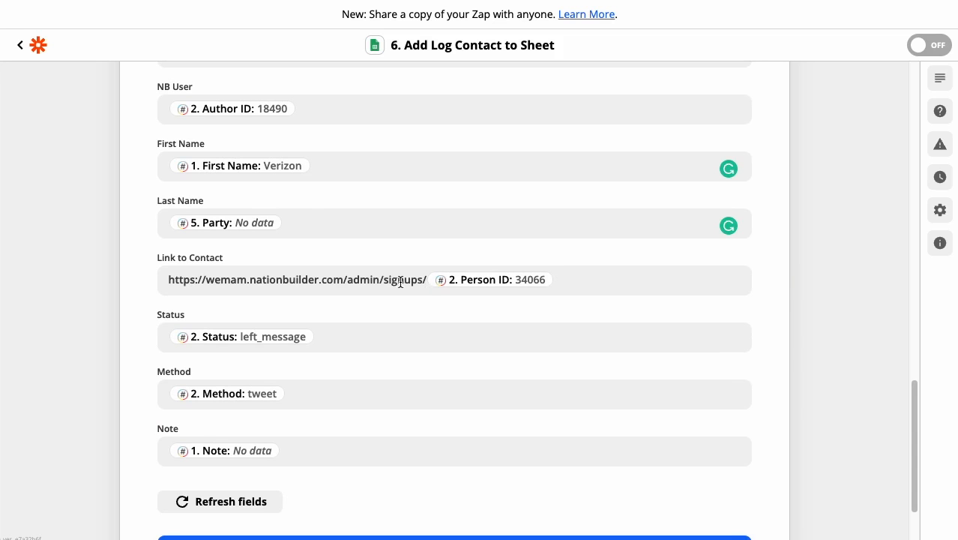
{"action": "left_click_drag", "start_coordinate": [167, 280], "coordinate": [411, 279]}
{"action": "double_click", "coordinate": [226, 280]}
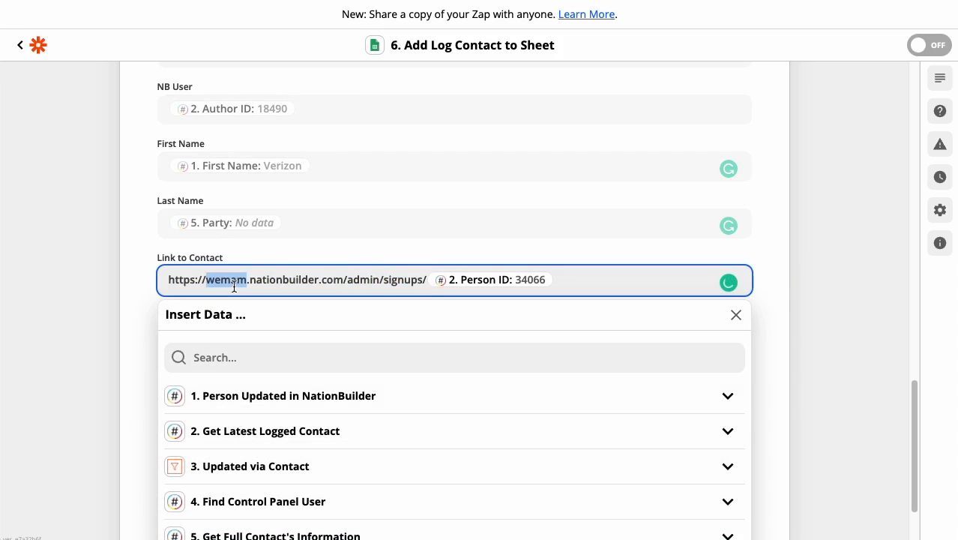
{"action": "type", "text": "slug"}
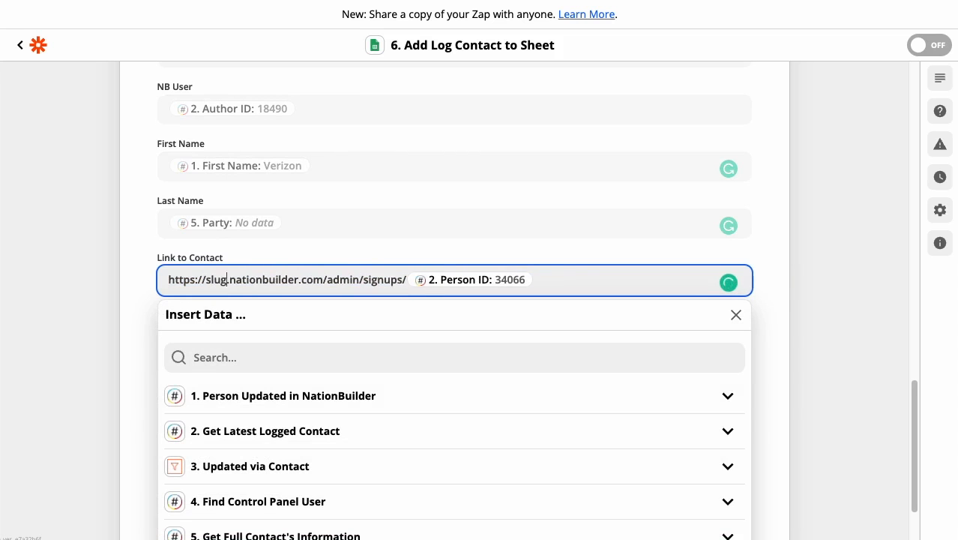
{"action": "left_click", "coordinate": [568, 275]}
{"action": "left_click", "coordinate": [539, 279]}
{"action": "left_click", "coordinate": [777, 247]}
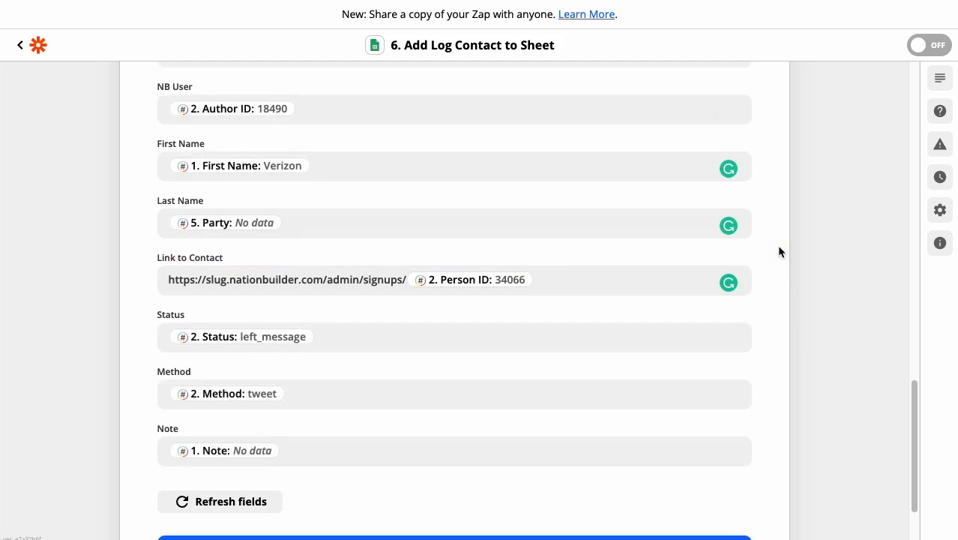
{"action": "scroll", "coordinate": [770, 278], "scroll_direction": "down", "scroll_amount": 3}
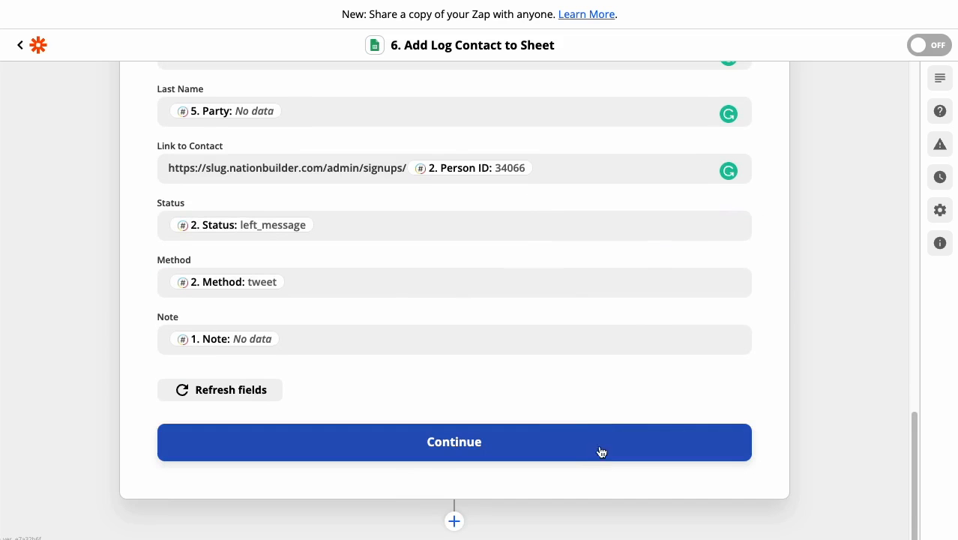
{"action": "scroll", "coordinate": [405, 273], "scroll_direction": "up", "scroll_amount": 12}
{"action": "scroll", "coordinate": [433, 325], "scroll_direction": "up", "scroll_amount": 5}
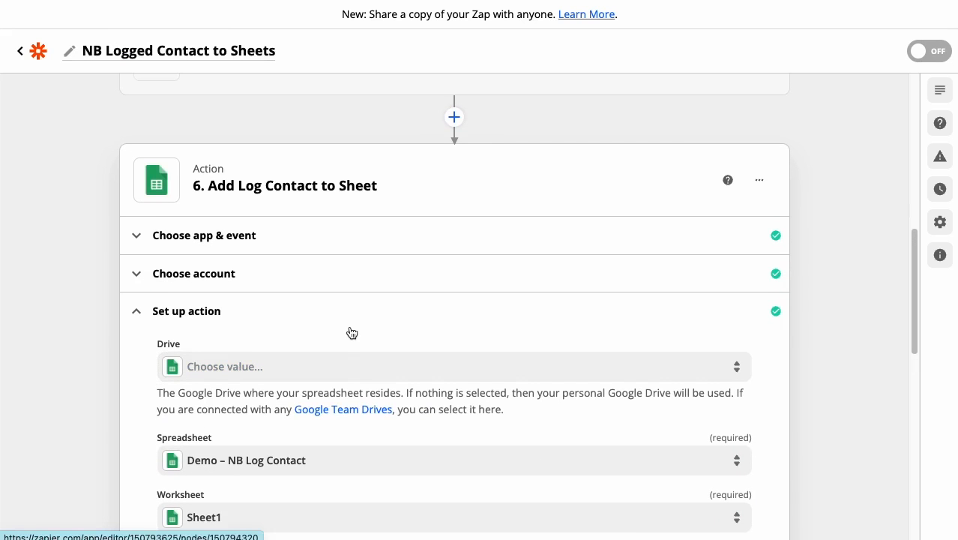
{"action": "scroll", "coordinate": [352, 332], "scroll_direction": "up", "scroll_amount": 14}
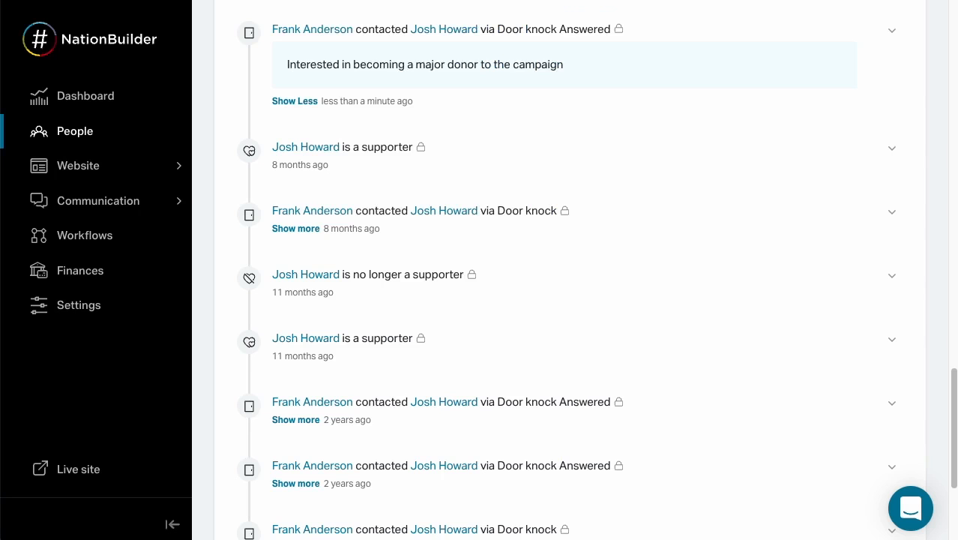
Step: Switch to the person's NationBuilder profile and enter the note "This is just a test" in the Log contact form
{"action": "scroll", "coordinate": [701, 216], "scroll_direction": "up", "scroll_amount": 15}
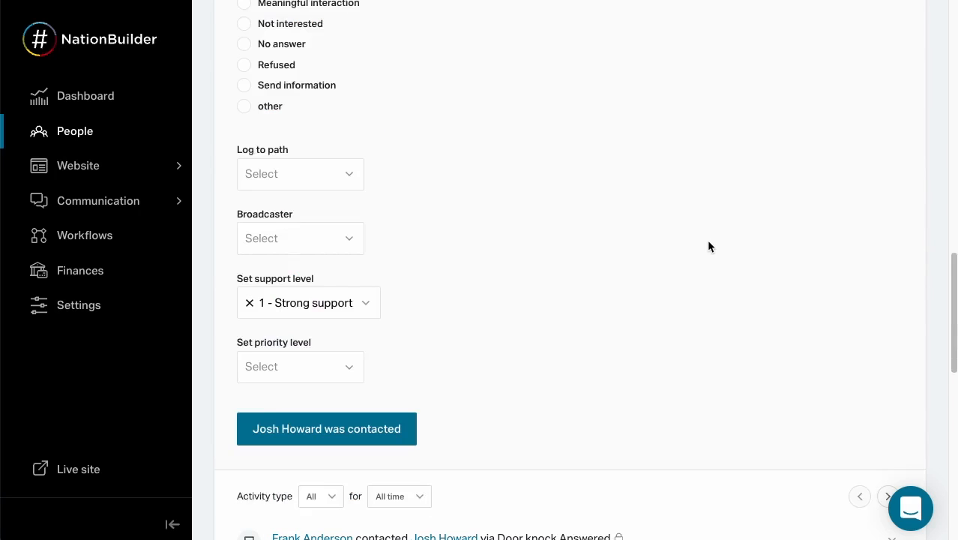
{"action": "scroll", "coordinate": [708, 245], "scroll_direction": "down", "scroll_amount": 6}
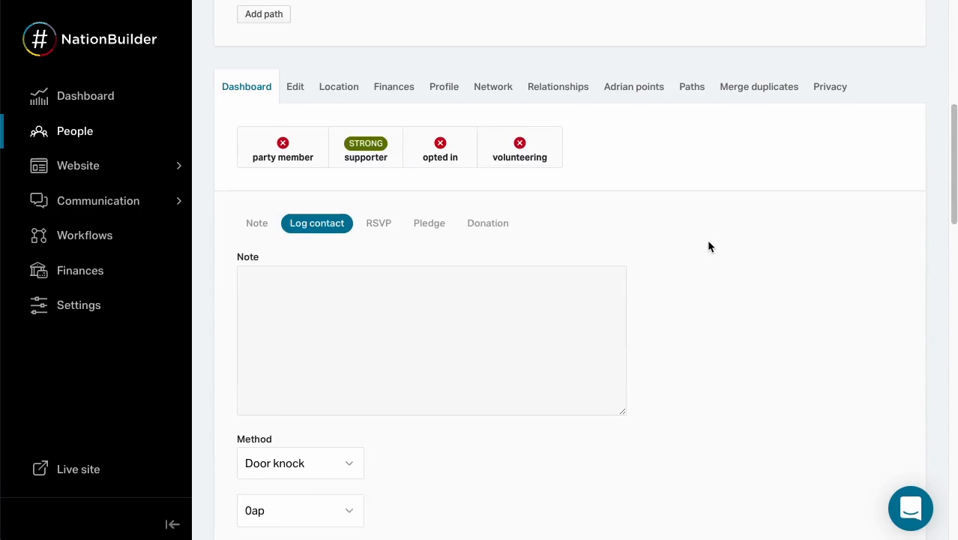
{"action": "left_click", "coordinate": [358, 257]}
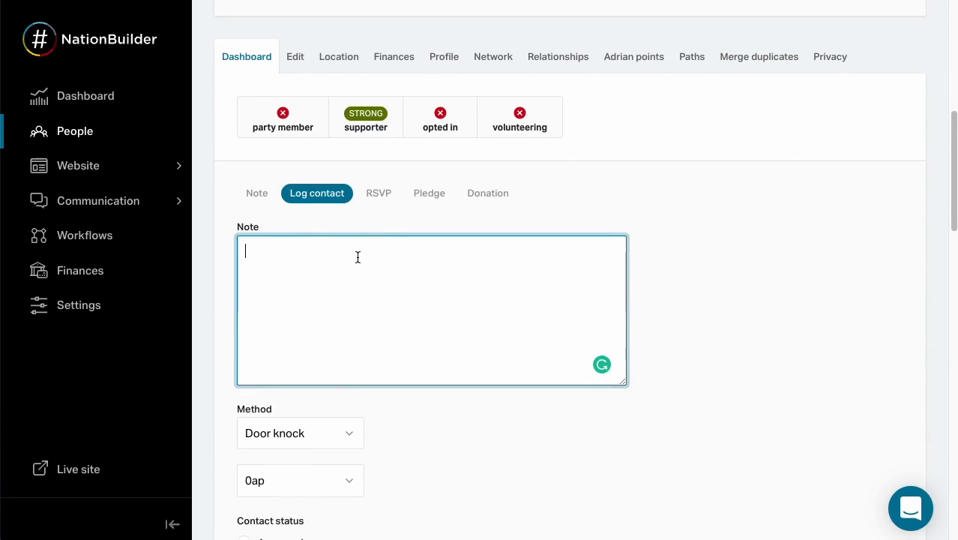
{"action": "type", "text": "This is just a test"}
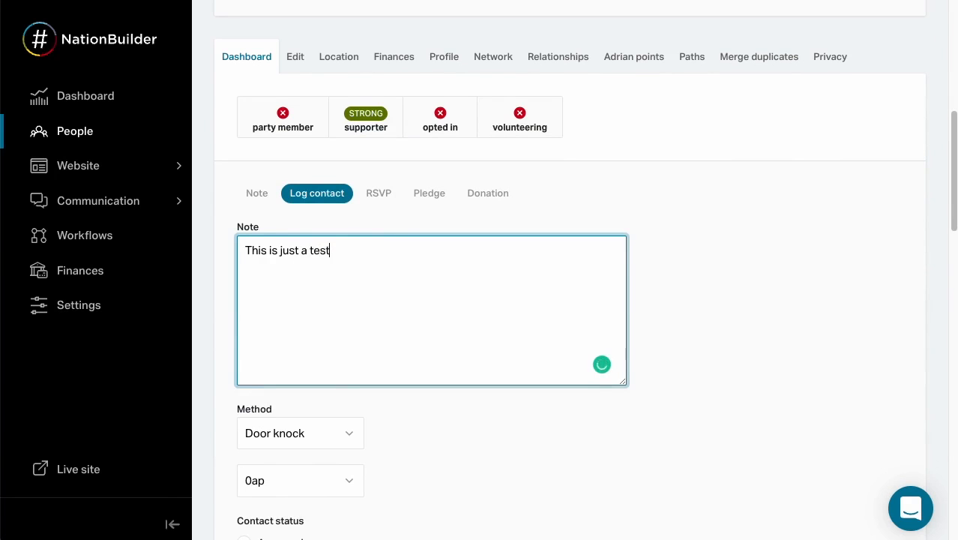
Step: Set the contact status to Answered and submit the logged contact
{"action": "scroll", "coordinate": [733, 255], "scroll_direction": "down", "scroll_amount": 1}
{"action": "scroll", "coordinate": [727, 255], "scroll_direction": "down", "scroll_amount": 3}
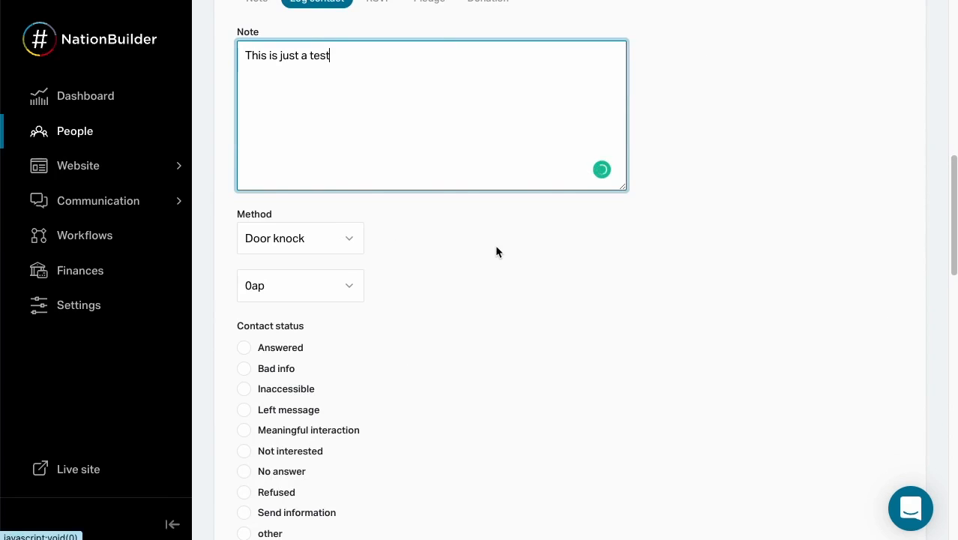
{"action": "scroll", "coordinate": [495, 239], "scroll_direction": "down", "scroll_amount": 2}
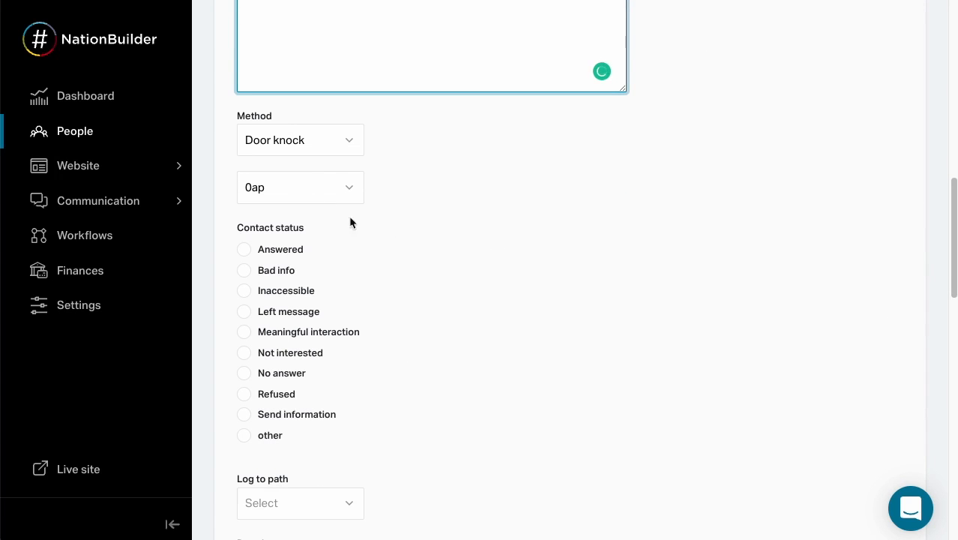
{"action": "left_click", "coordinate": [247, 250]}
{"action": "left_click", "coordinate": [425, 250]}
{"action": "scroll", "coordinate": [446, 254], "scroll_direction": "down", "scroll_amount": 8}
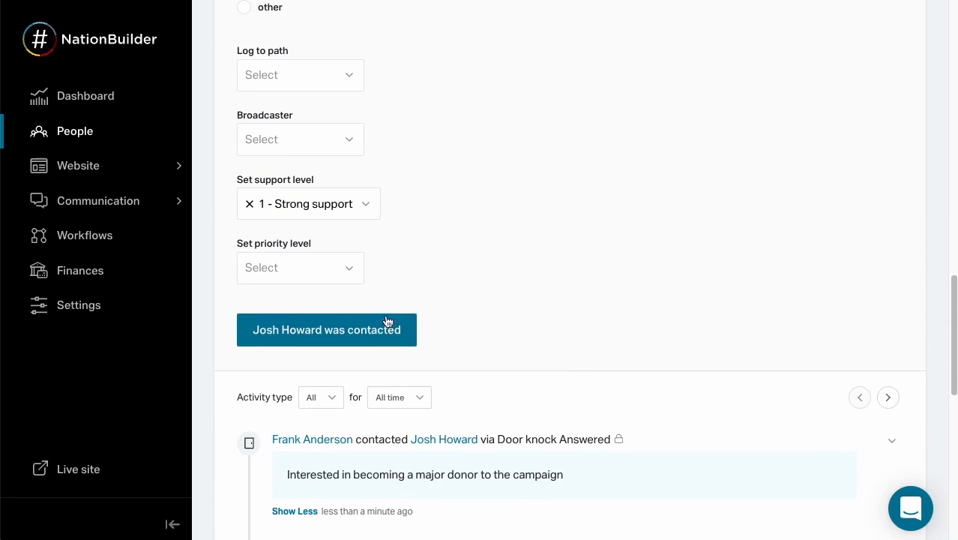
{"action": "left_click", "coordinate": [374, 327]}
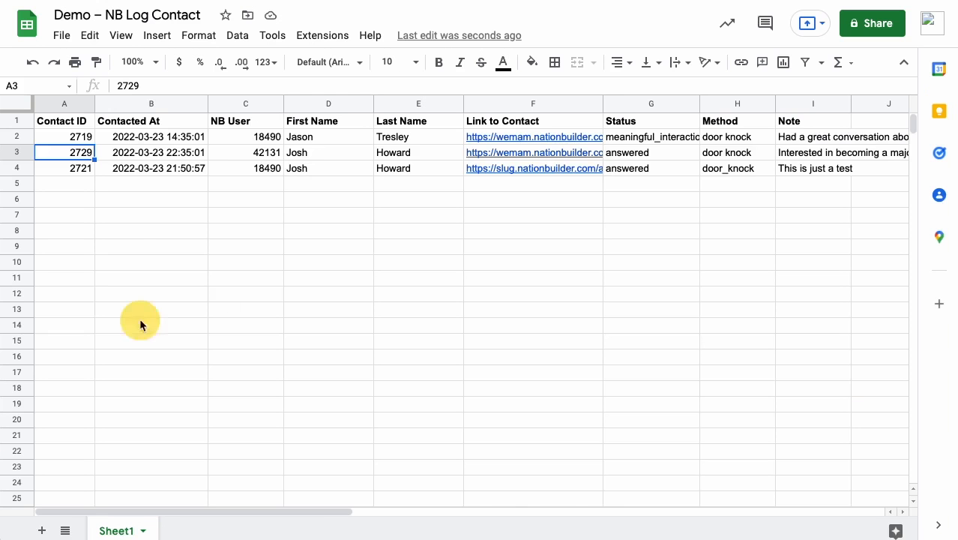
Step: Switch to the Demo – NB Log Contact sheet and check the Contacted At, Status, Method and Note cells in row 4
{"action": "left_click", "coordinate": [140, 323]}
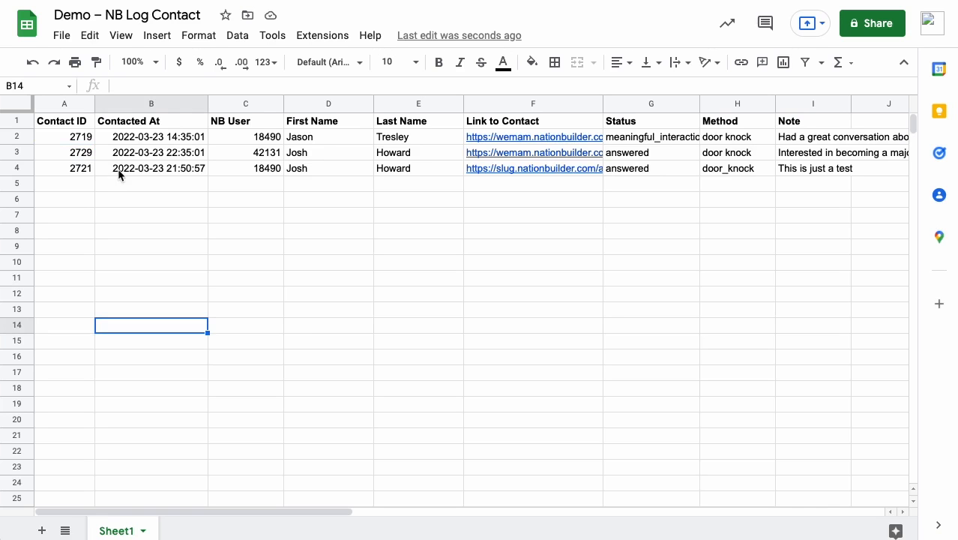
{"action": "left_click", "coordinate": [137, 175]}
{"action": "left_click_drag", "start_coordinate": [306, 517], "coordinate": [436, 517]}
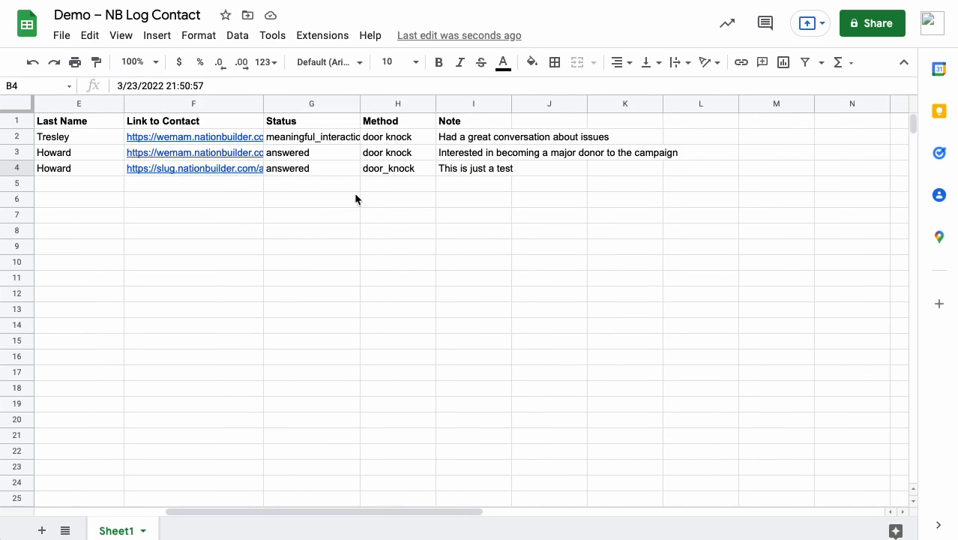
{"action": "left_click", "coordinate": [335, 170]}
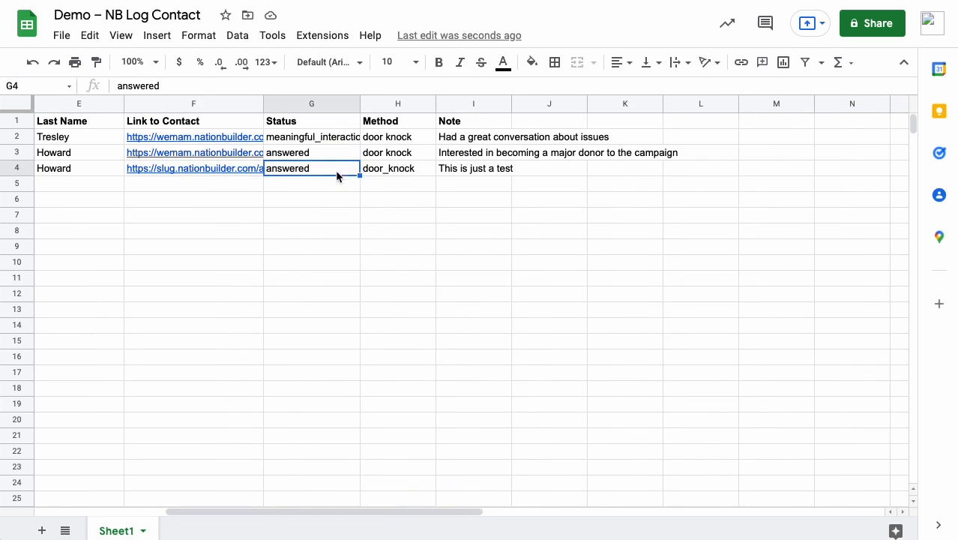
{"action": "left_click", "coordinate": [402, 177]}
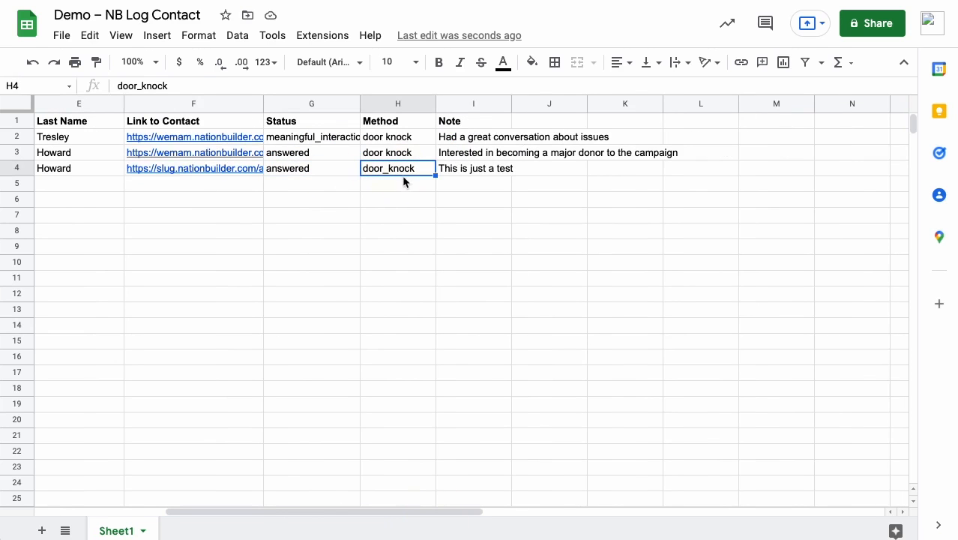
{"action": "left_click", "coordinate": [493, 173]}
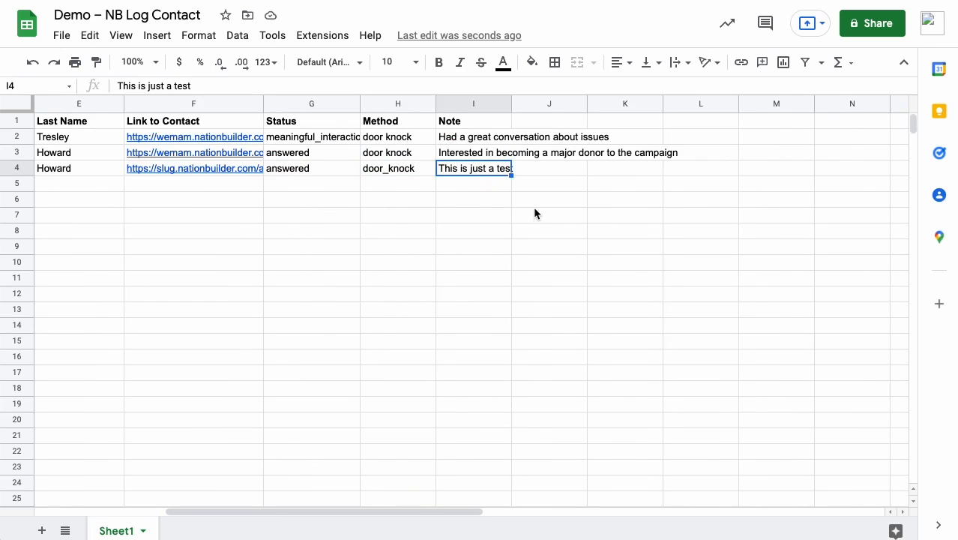
{"action": "left_click", "coordinate": [534, 212]}
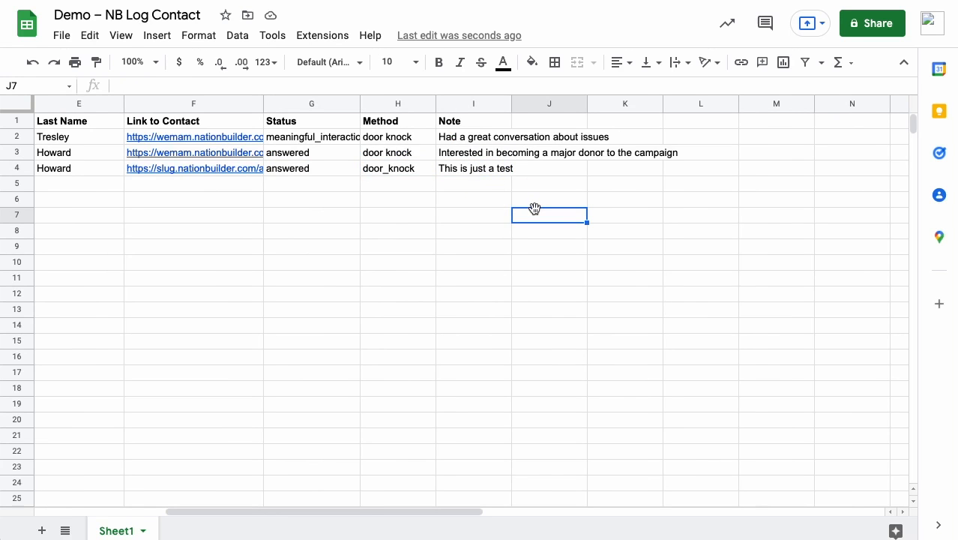